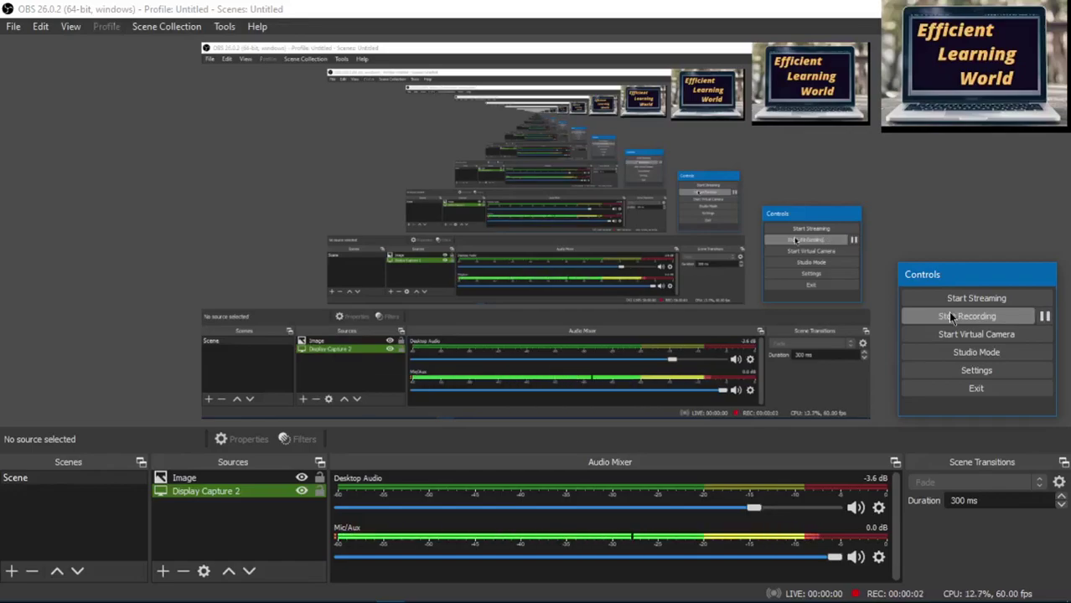
- Bring the MS Word Shortcut Keys document window to the front from the taskbar
{"action": "mouse_move", "coordinate": [490, 592]}
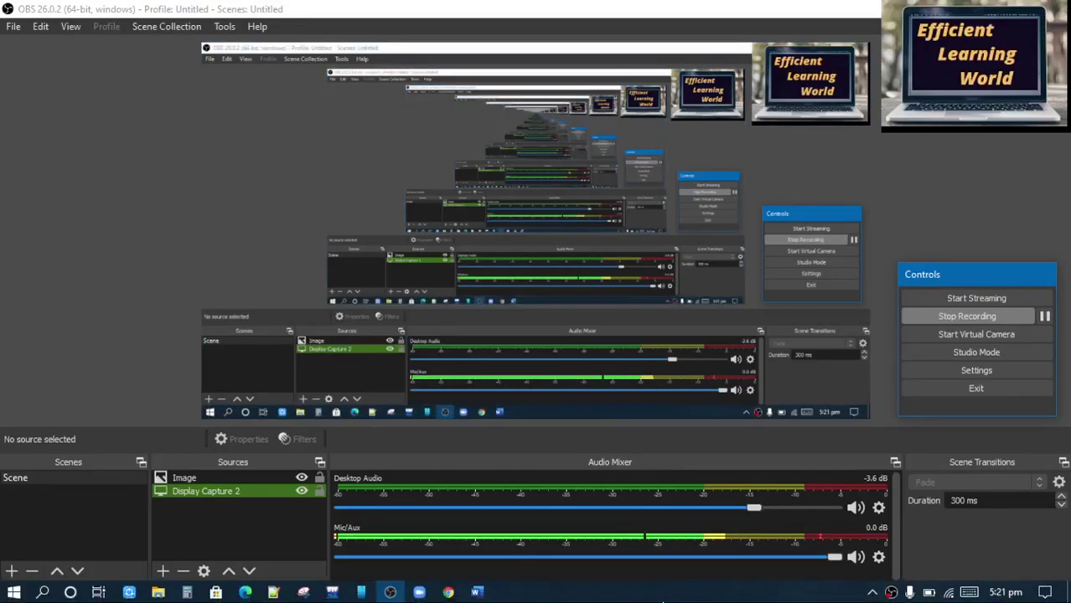
{"action": "left_click", "coordinate": [477, 591]}
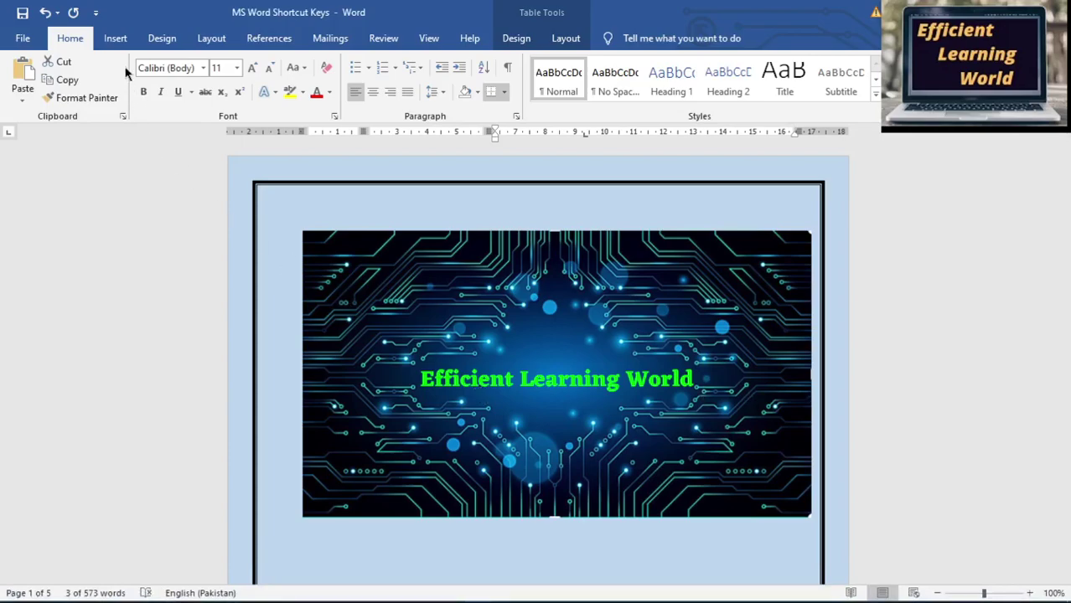
{"action": "left_click", "coordinate": [117, 39]}
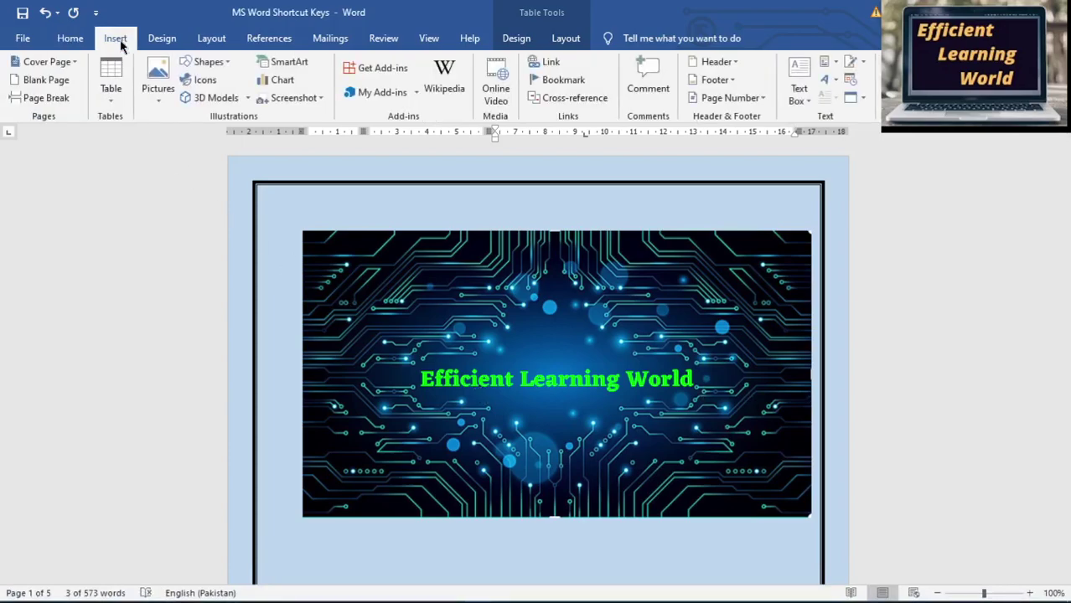
{"action": "left_click", "coordinate": [178, 40]}
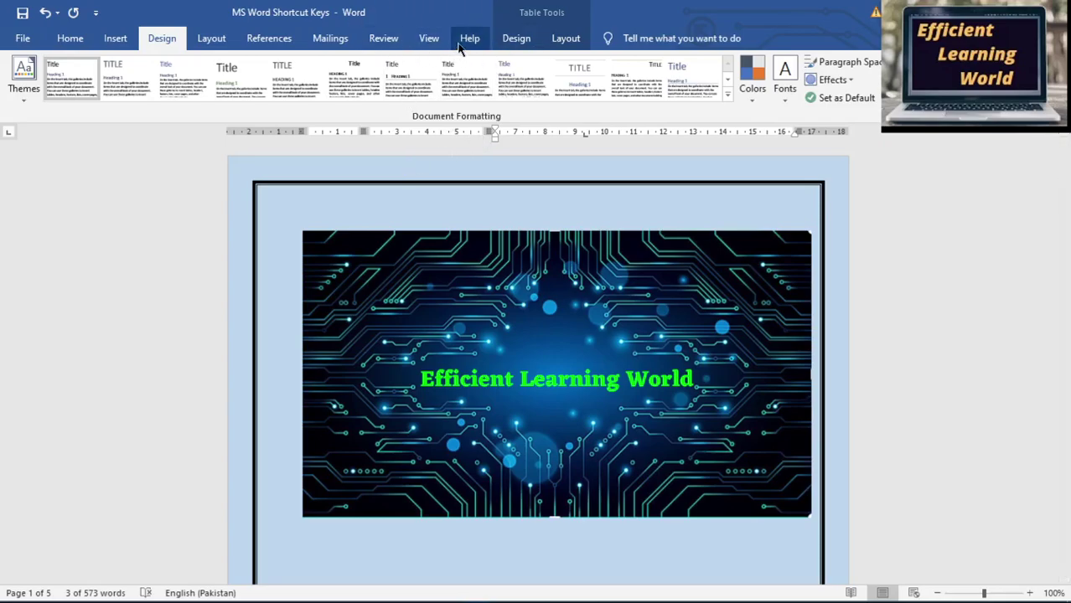
{"action": "left_click", "coordinate": [216, 39]}
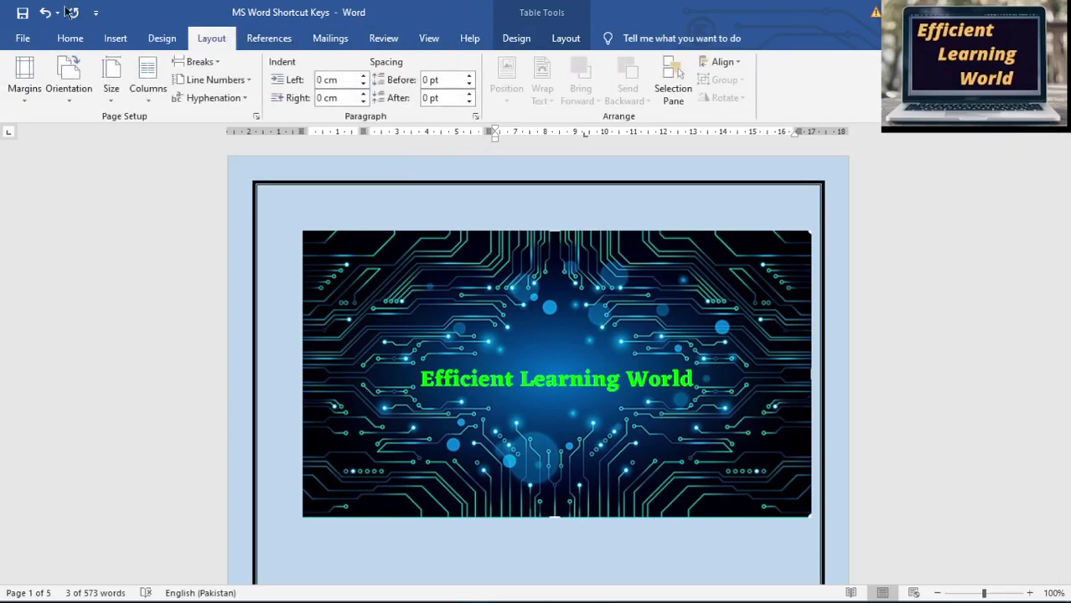
{"action": "left_click", "coordinate": [69, 38]}
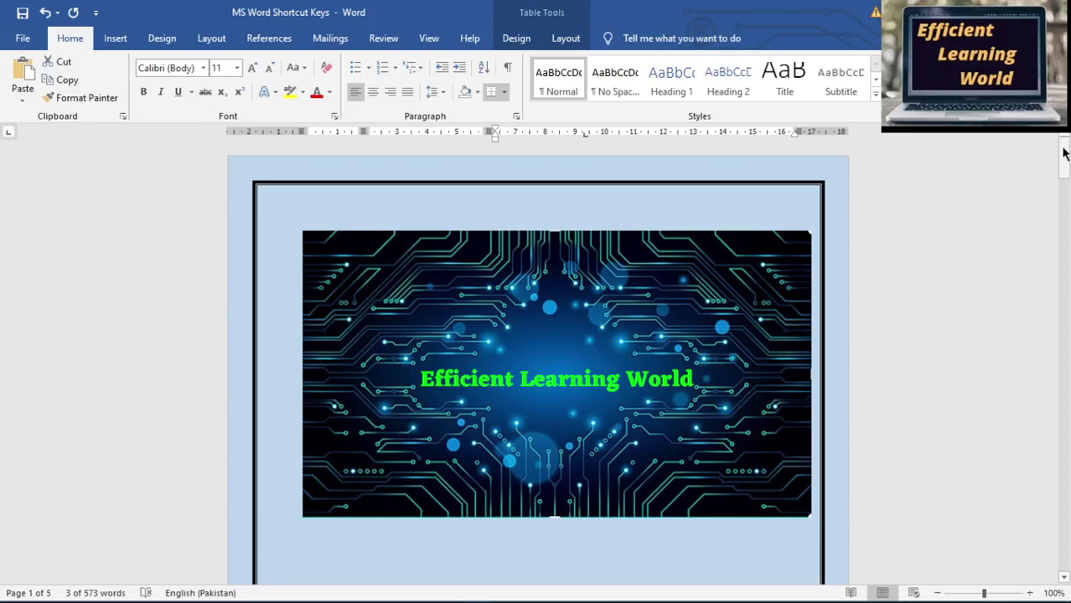
- Scroll past the title page to the page 2 shortcut table, rows F1 through Ctrl + D
{"action": "left_click_drag", "start_coordinate": [1062, 153], "coordinate": [1062, 198]}
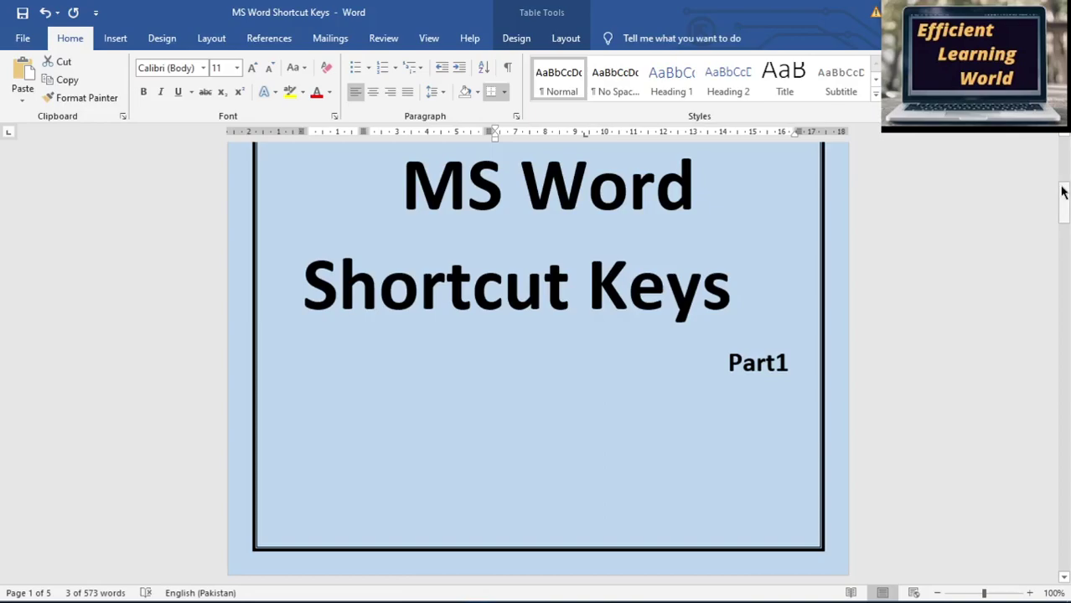
{"action": "left_click_drag", "start_coordinate": [1061, 192], "coordinate": [1062, 248]}
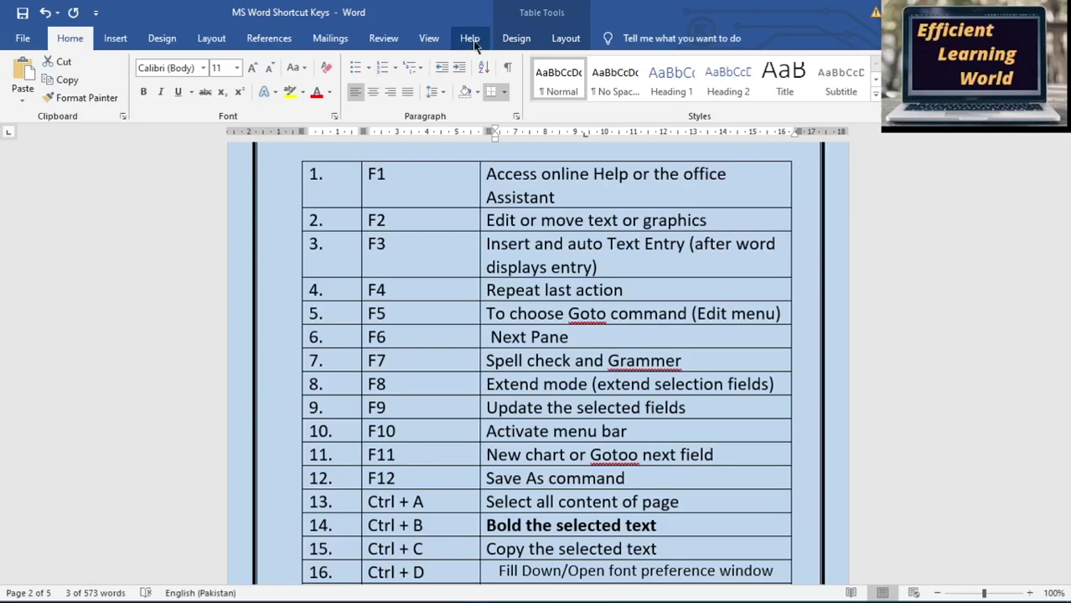
- Open the Contact Support help pane from Help, then close it again
{"action": "left_click", "coordinate": [470, 39]}
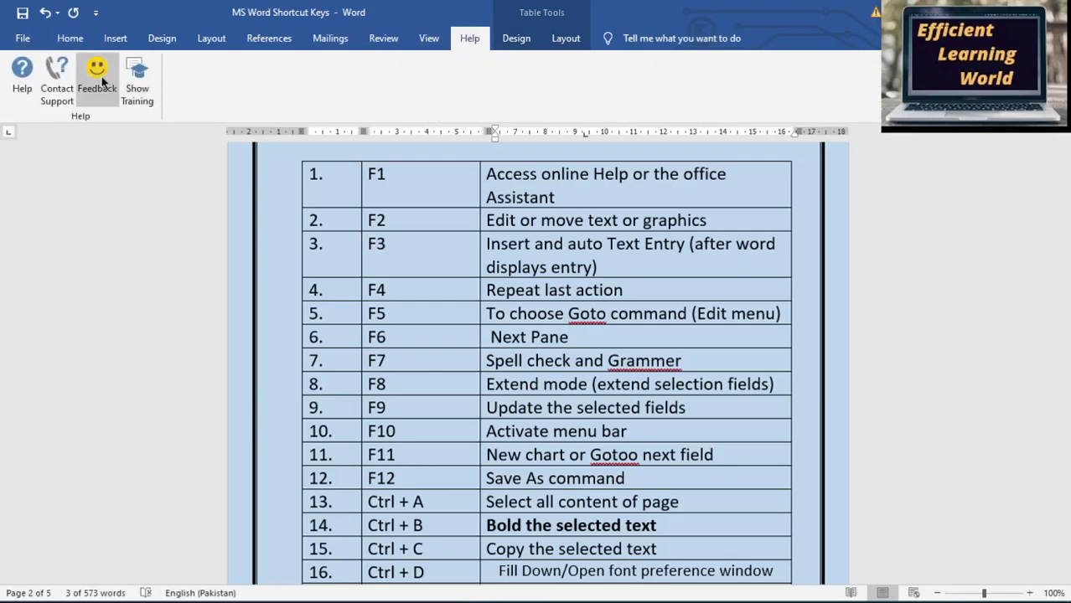
{"action": "left_click", "coordinate": [57, 88]}
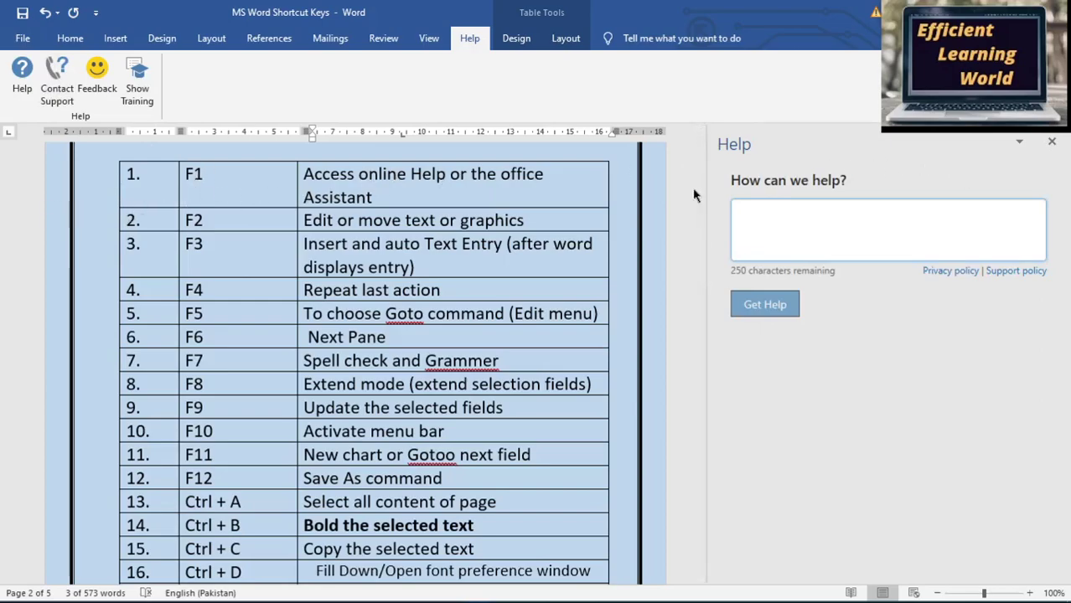
{"action": "left_click", "coordinate": [1052, 141]}
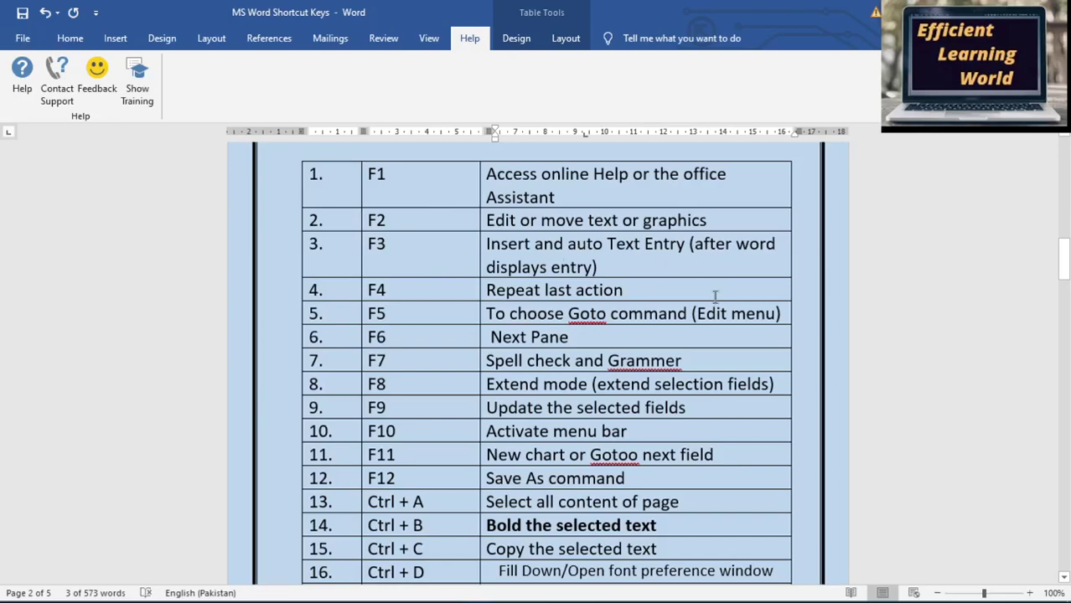
- Delete the circuit-board cover image, undo the deletion, then return to the table's F4 cell
{"action": "left_click_drag", "start_coordinate": [1063, 258], "coordinate": [1057, 149]}
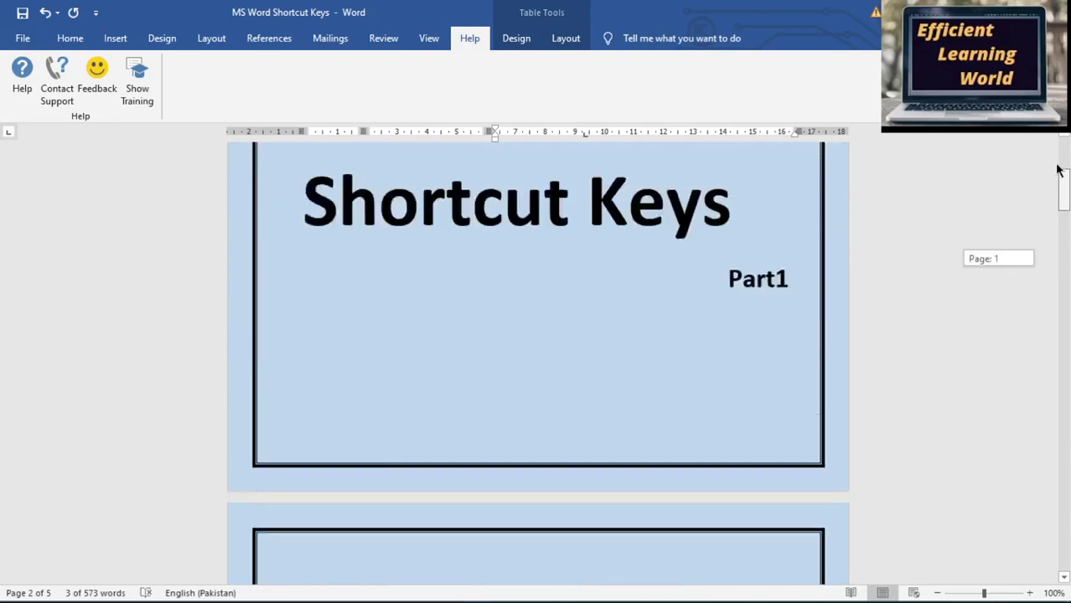
{"action": "left_click", "coordinate": [522, 305]}
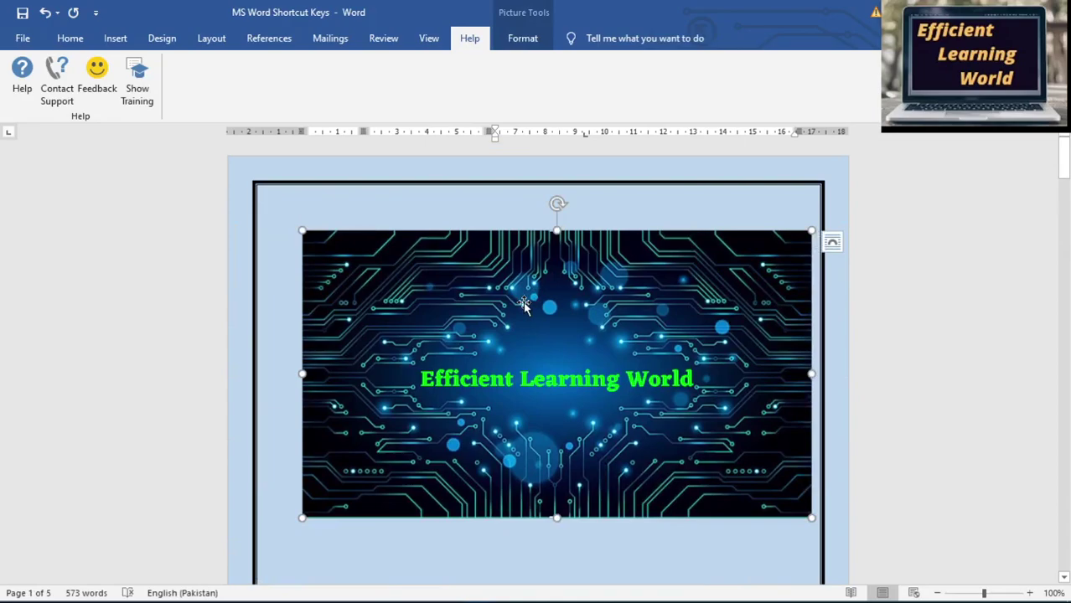
{"action": "key", "text": "Delete"}
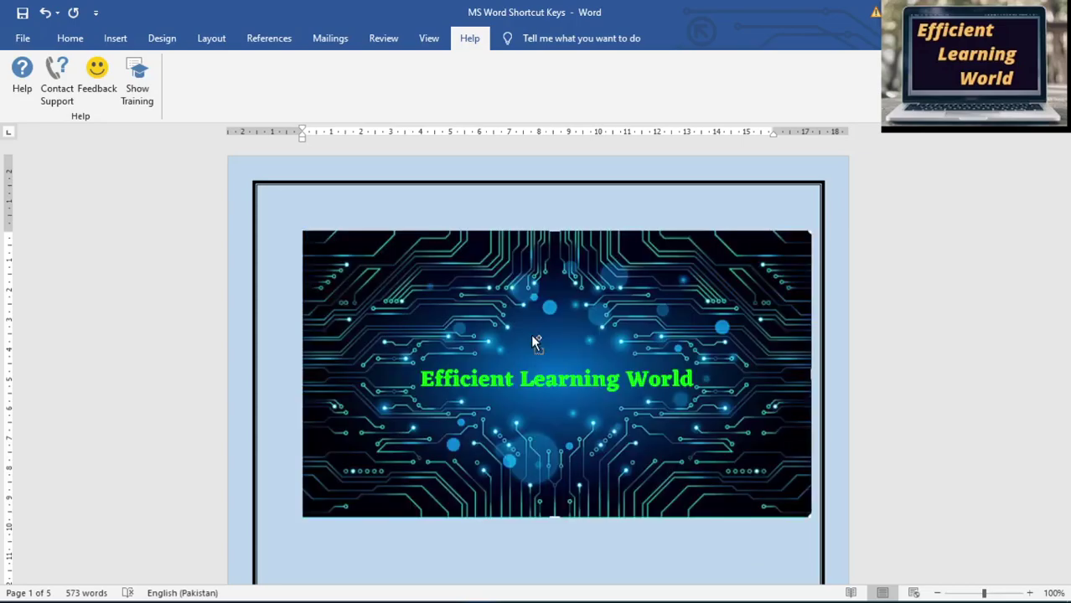
{"action": "left_click", "coordinate": [531, 334]}
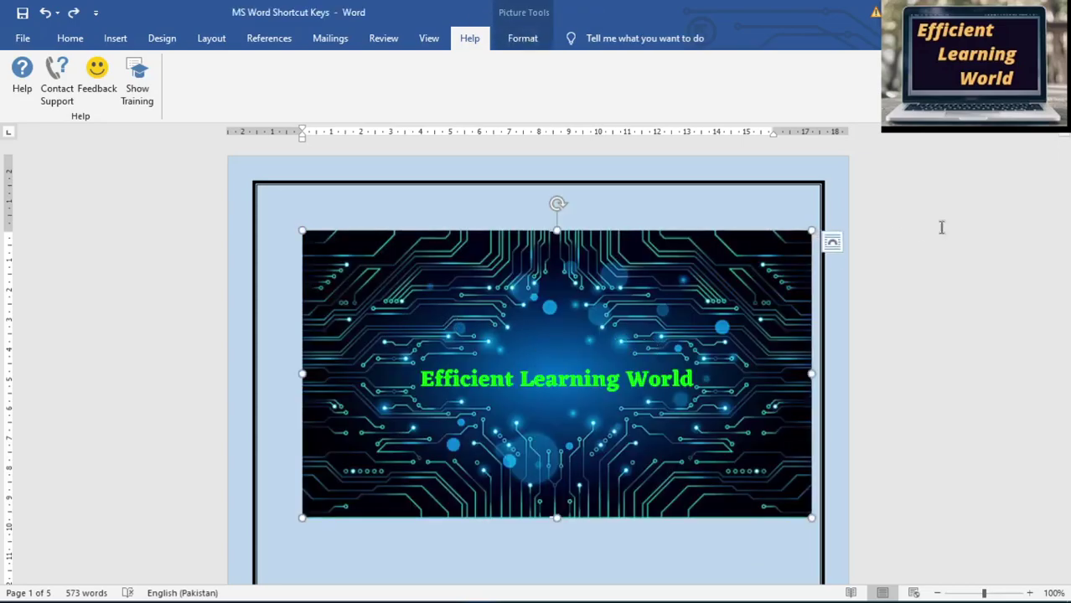
{"action": "mouse_move", "coordinate": [1066, 153]}
{"action": "left_mouse_down"}
{"action": "mouse_move", "coordinate": [1043, 272]}
{"action": "mouse_move", "coordinate": [1043, 255]}
{"action": "left_mouse_up"}
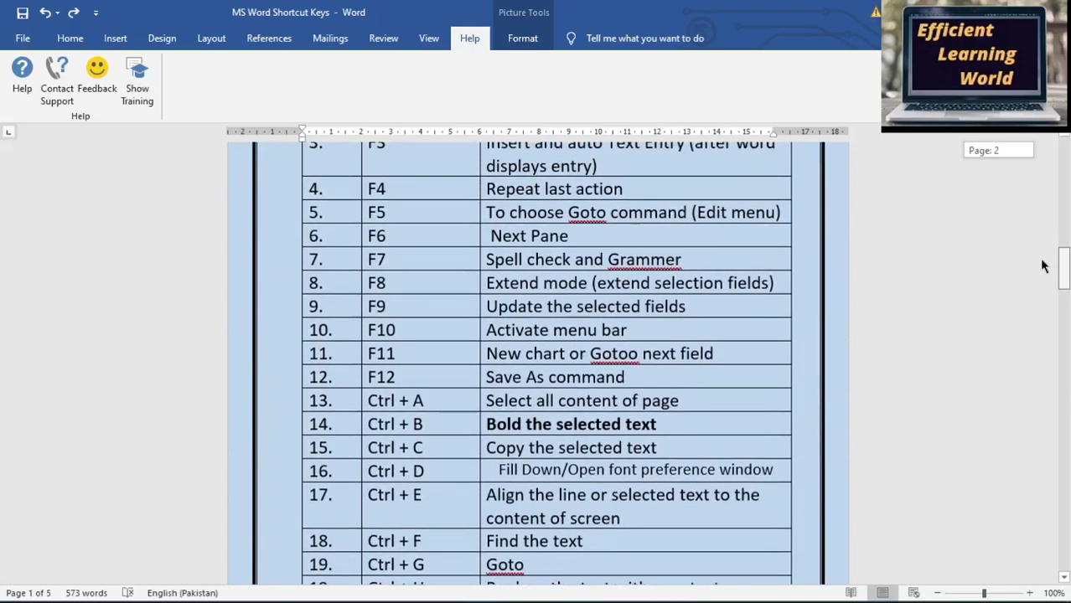
{"action": "left_click", "coordinate": [390, 202]}
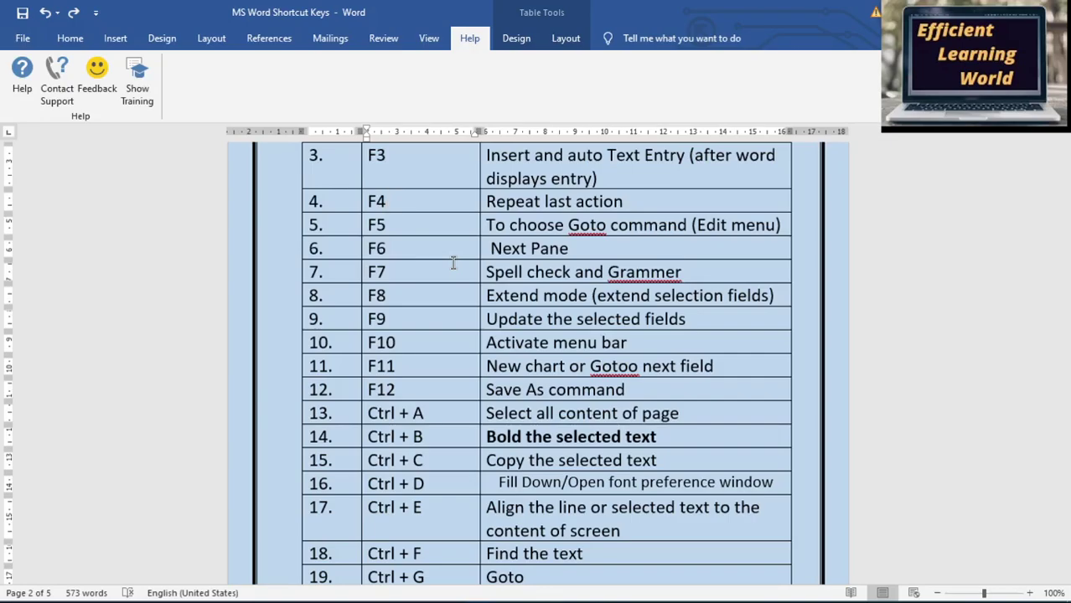
- Use Go To (F5) to jump to page 4, rows 49–60, then close the dialog
{"action": "key", "text": "F5"}
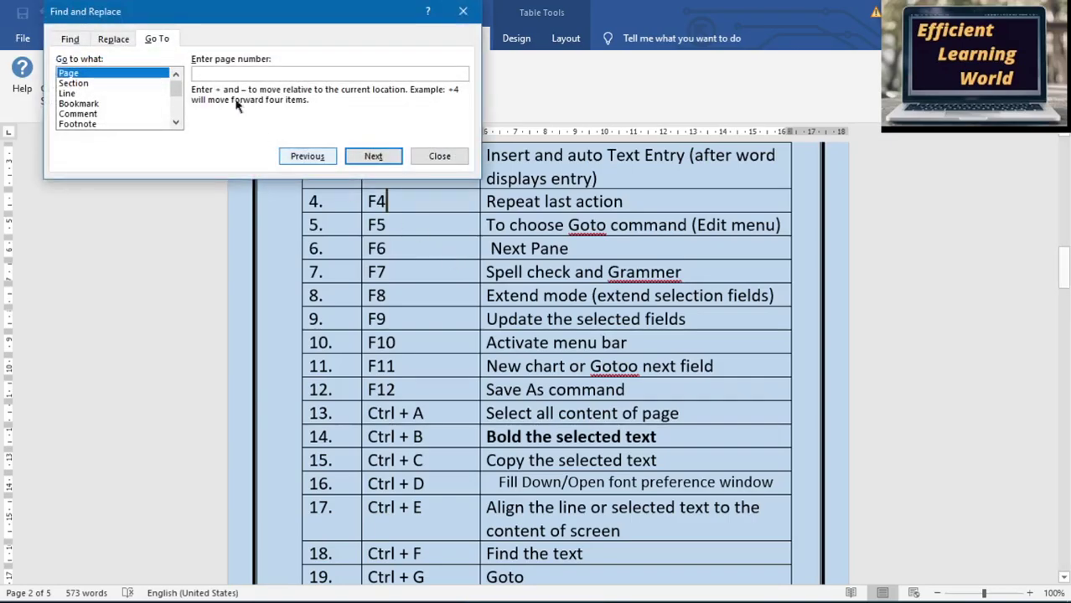
{"action": "left_click_drag", "start_coordinate": [226, 16], "coordinate": [194, 204]}
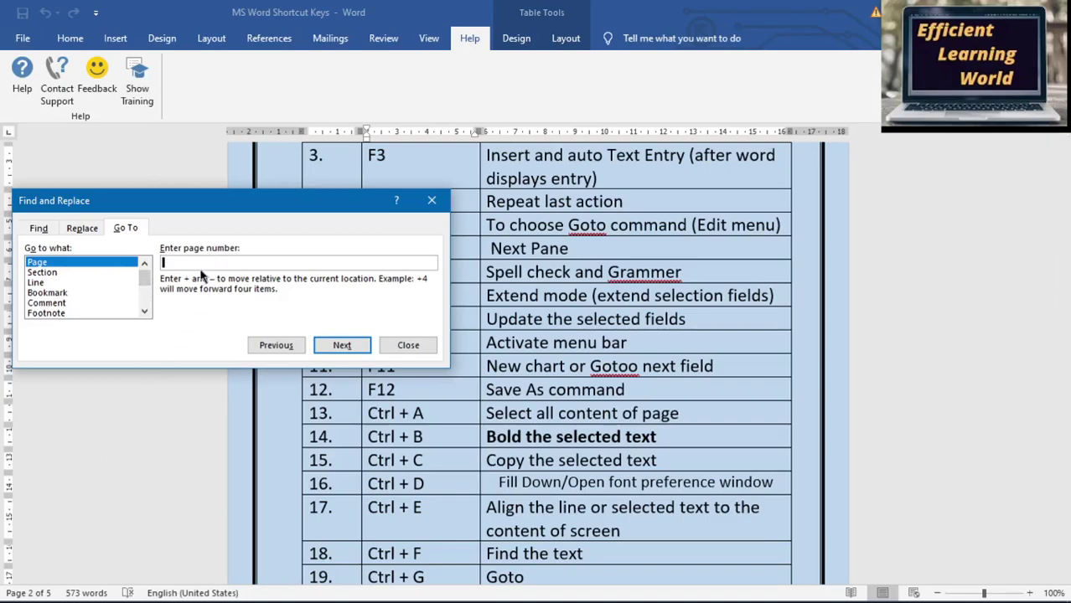
{"action": "type", "text": "4"}
{"action": "left_click", "coordinate": [341, 347]}
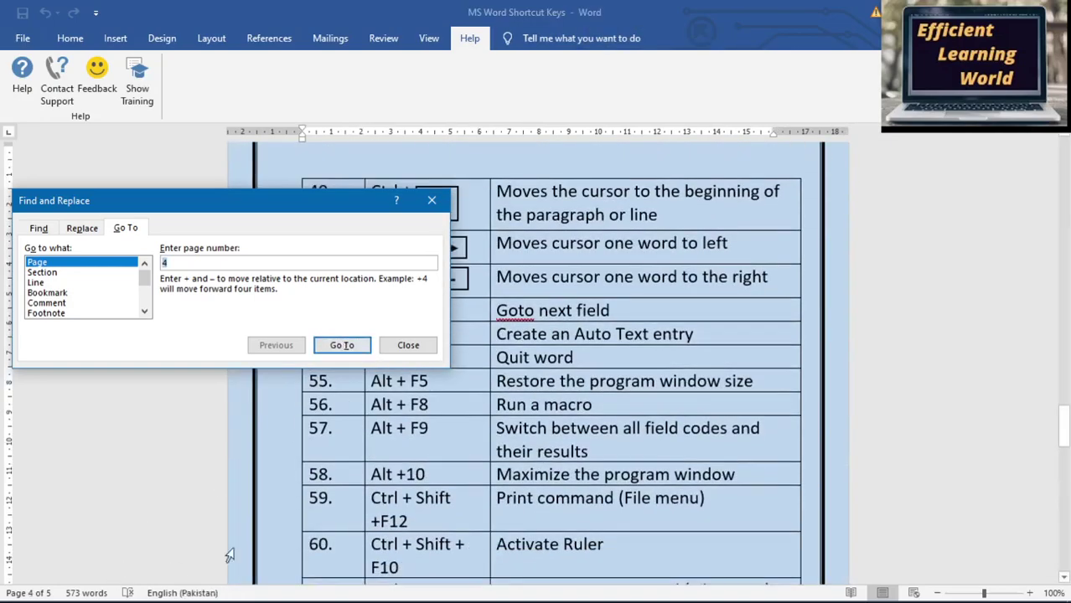
{"action": "left_click", "coordinate": [49, 284]}
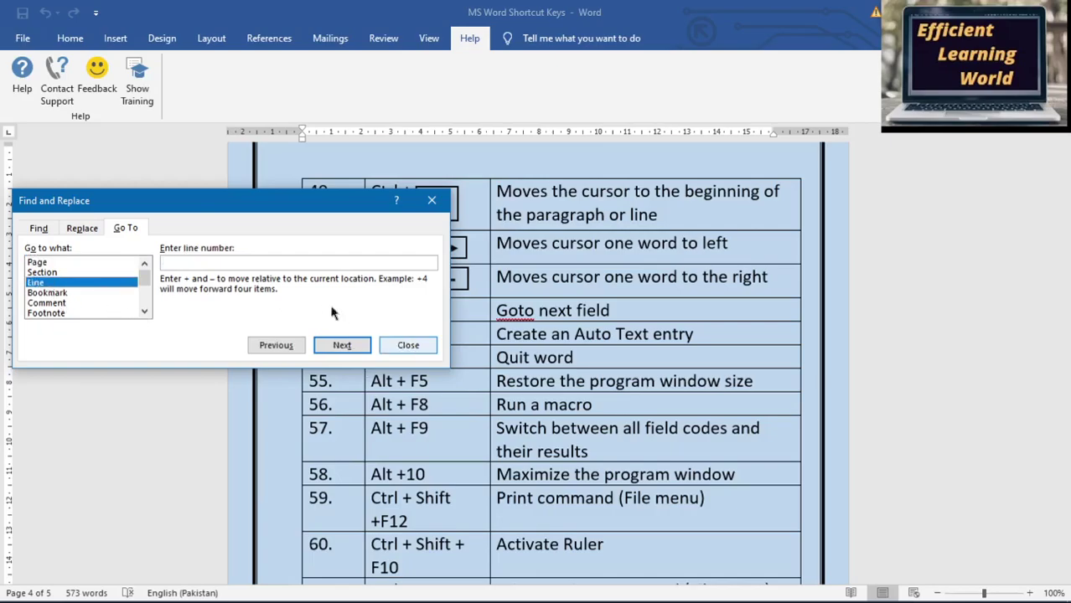
{"action": "left_click", "coordinate": [418, 350]}
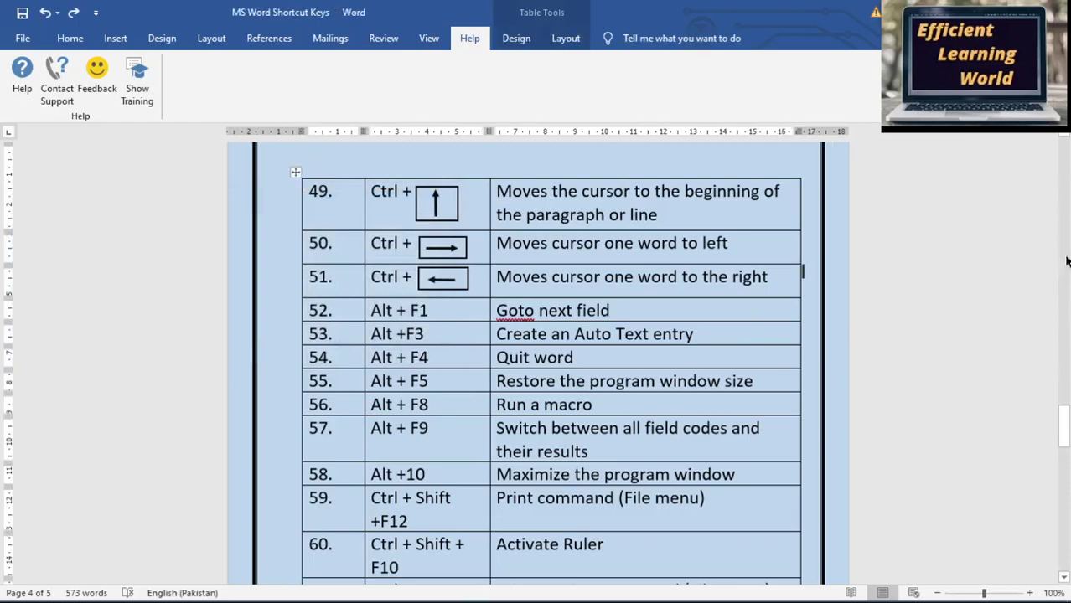
- Return to the page 2 table rows F2 to Ctrl + F and show the Review commands
{"action": "scroll", "coordinate": [1062, 264], "scroll_direction": "up", "scroll_amount": 5}
{"action": "scroll", "coordinate": [1064, 262], "scroll_direction": "up", "scroll_amount": 5}
{"action": "scroll", "coordinate": [1066, 261], "scroll_direction": "up", "scroll_amount": 5}
{"action": "scroll", "coordinate": [1065, 261], "scroll_direction": "up", "scroll_amount": 5}
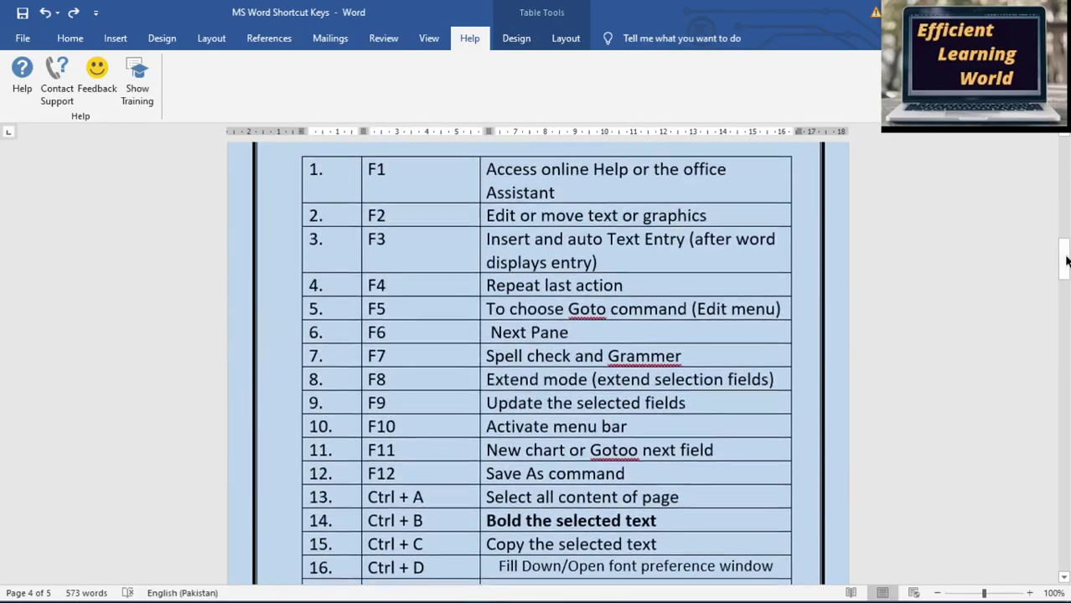
{"action": "scroll", "coordinate": [1066, 261], "scroll_direction": "up", "scroll_amount": 5}
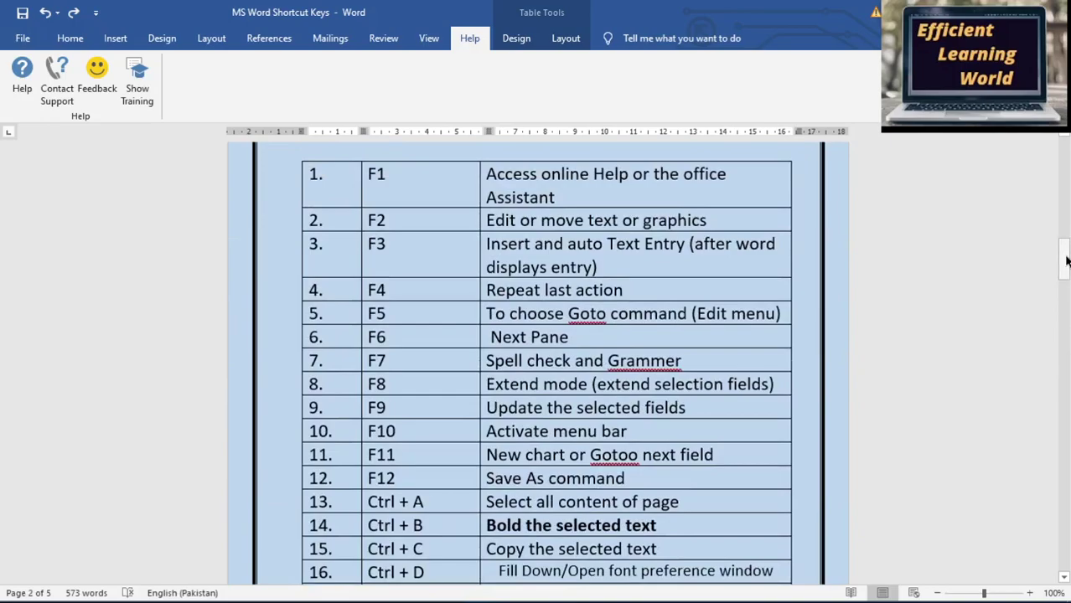
{"action": "scroll", "coordinate": [1065, 262], "scroll_direction": "down", "scroll_amount": 1}
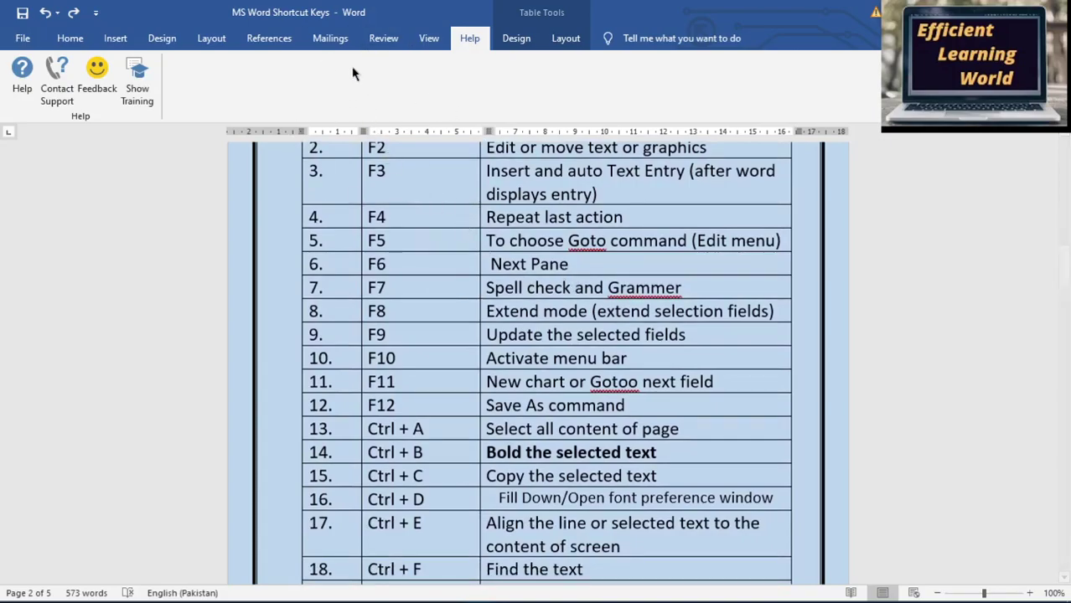
{"action": "left_click", "coordinate": [376, 38]}
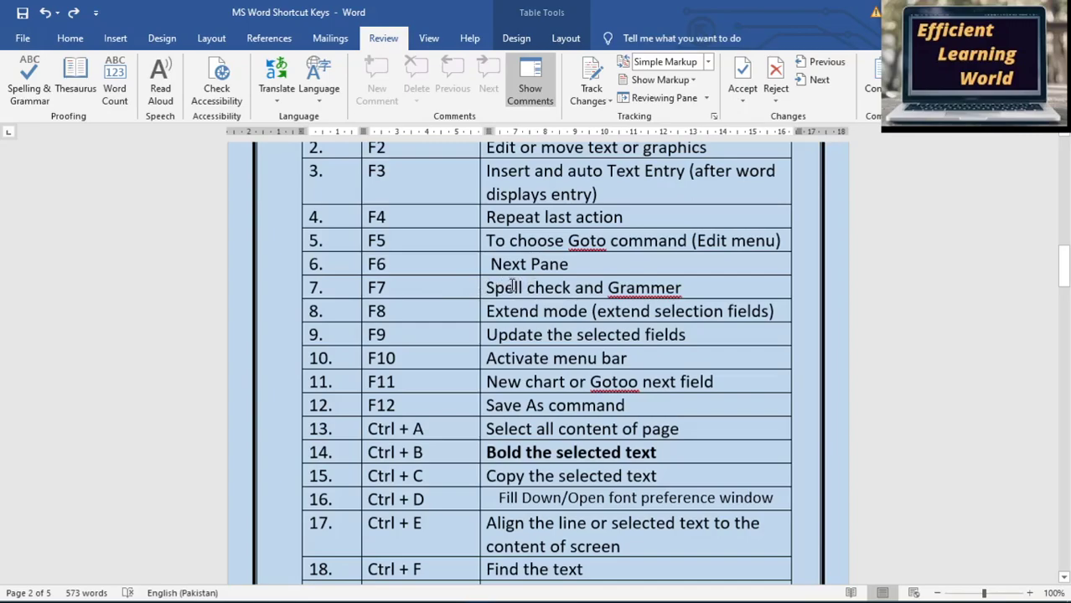
- Fix 'Spel l' to 'Spell' in row 7, then run Spelling & Grammar and close the Proofing pane
{"action": "left_click", "coordinate": [511, 286]}
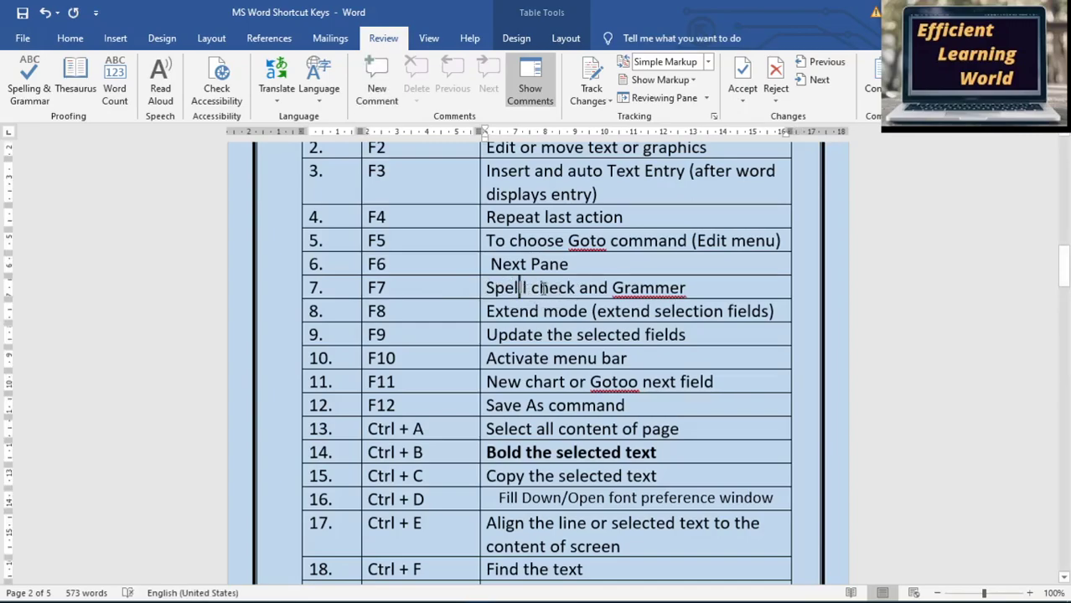
{"action": "key", "text": "BackSpace"}
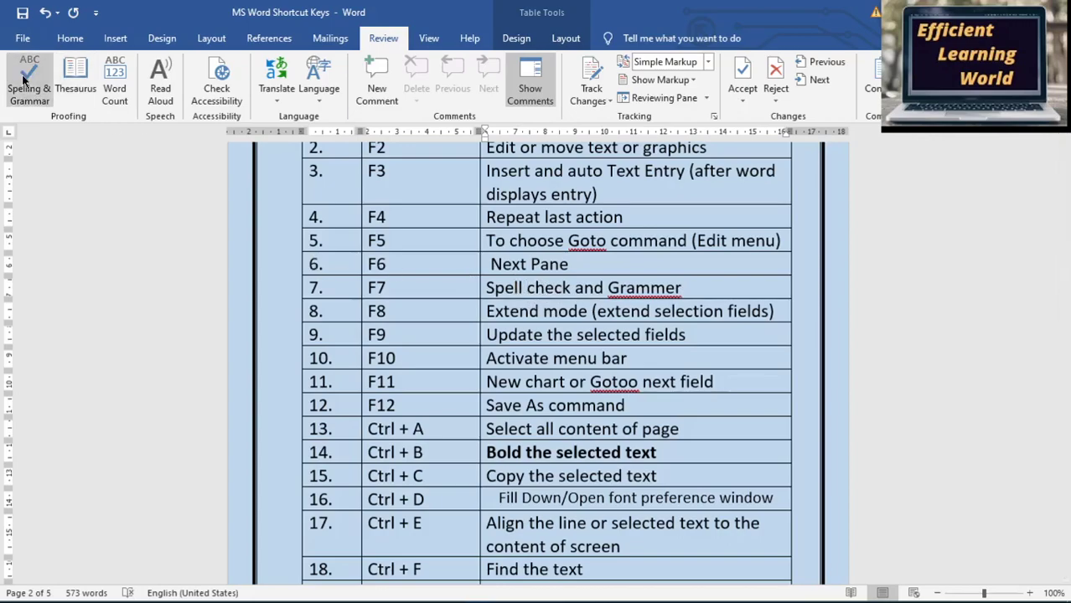
{"action": "left_click", "coordinate": [42, 95]}
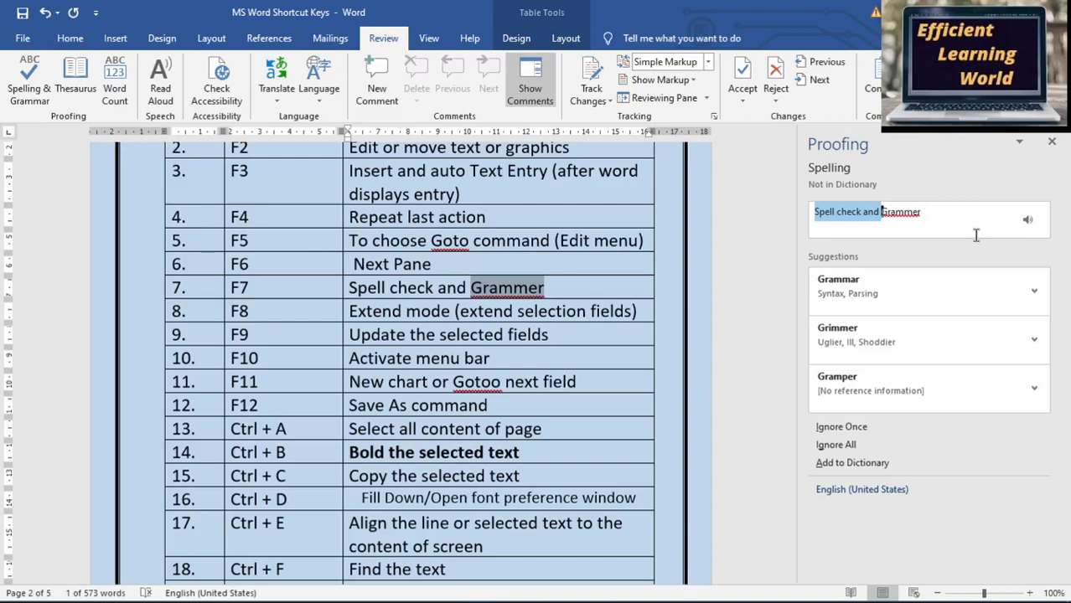
{"action": "left_click", "coordinate": [1031, 294]}
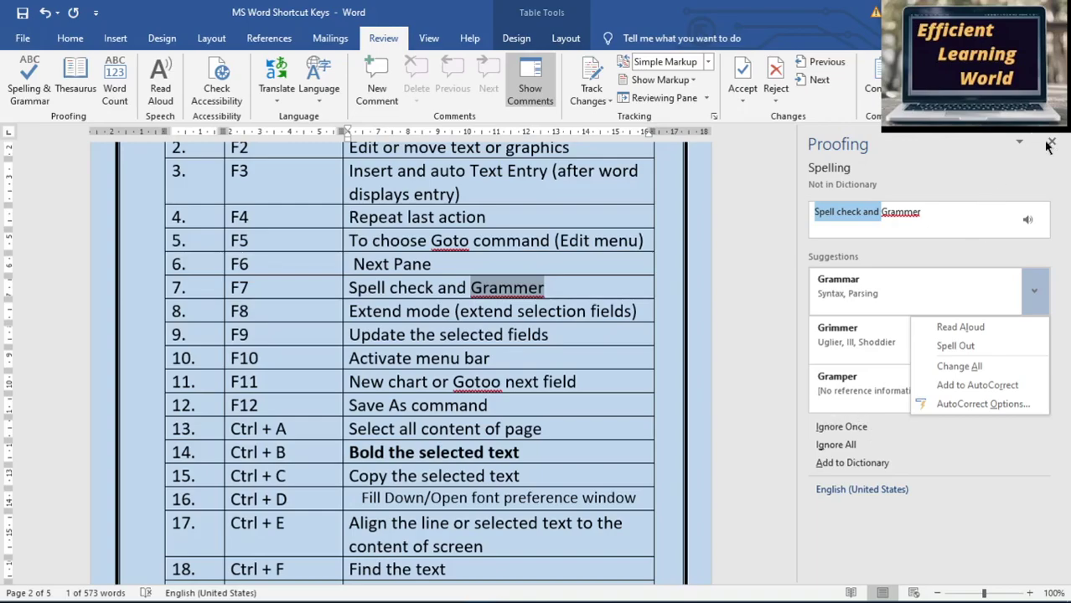
{"action": "key", "text": "Escape"}
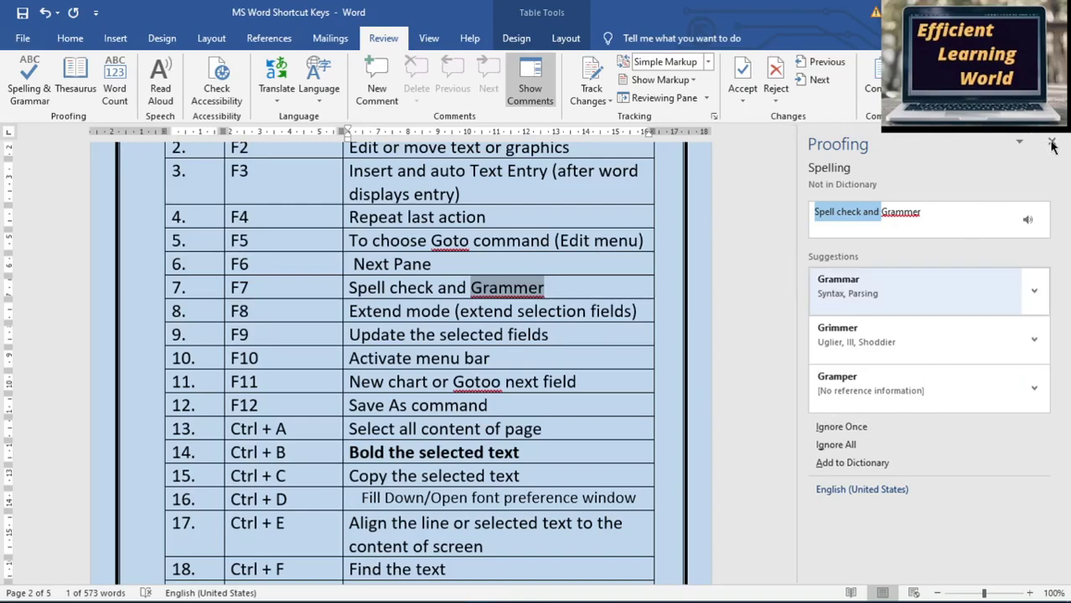
{"action": "left_click", "coordinate": [1051, 142]}
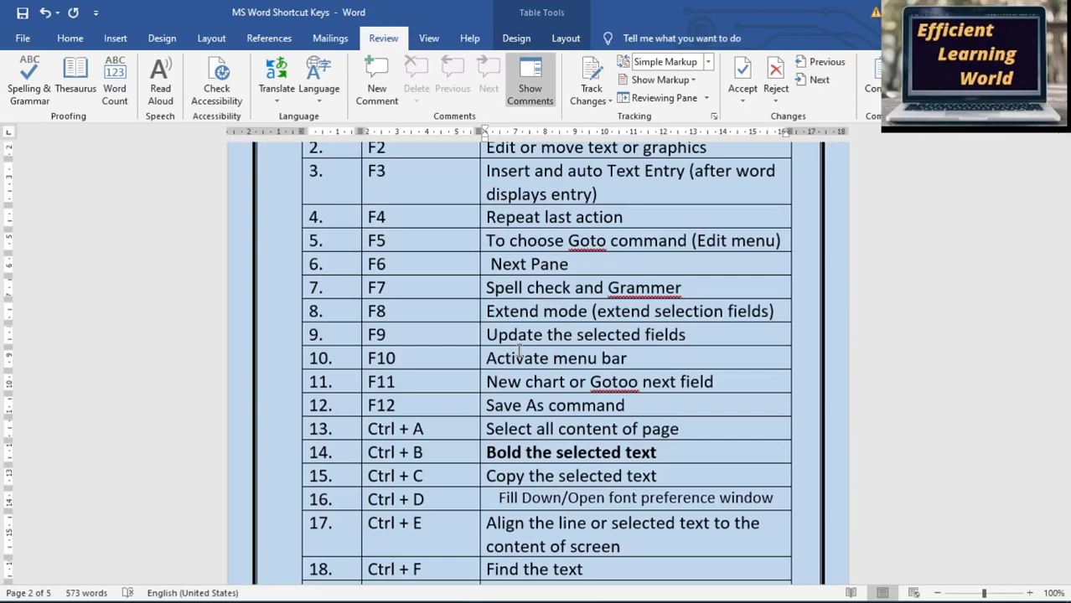
{"action": "left_click", "coordinate": [115, 39]}
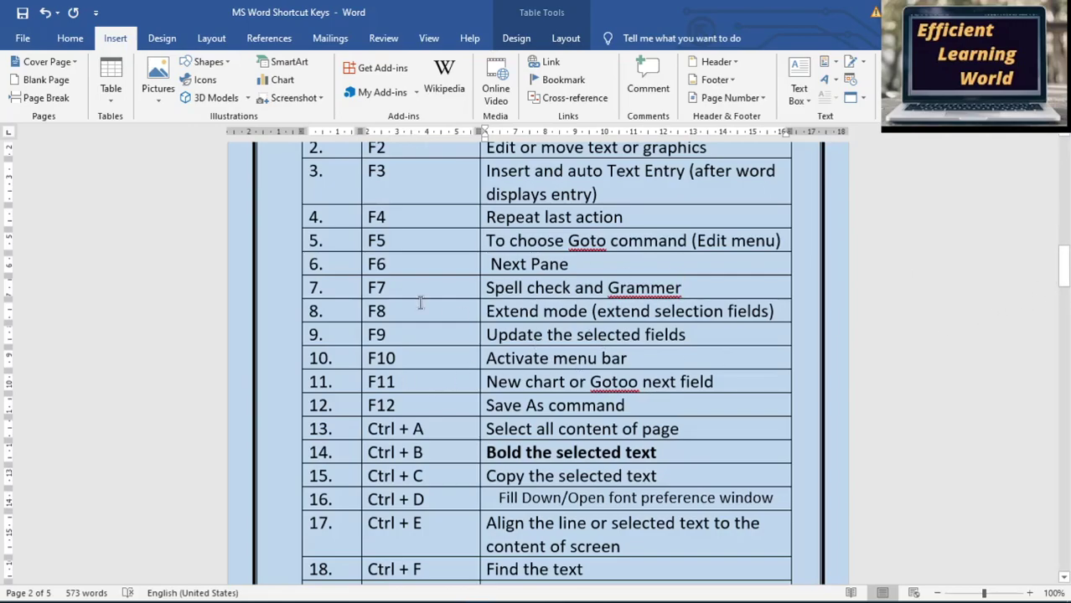
{"action": "left_click", "coordinate": [23, 38]}
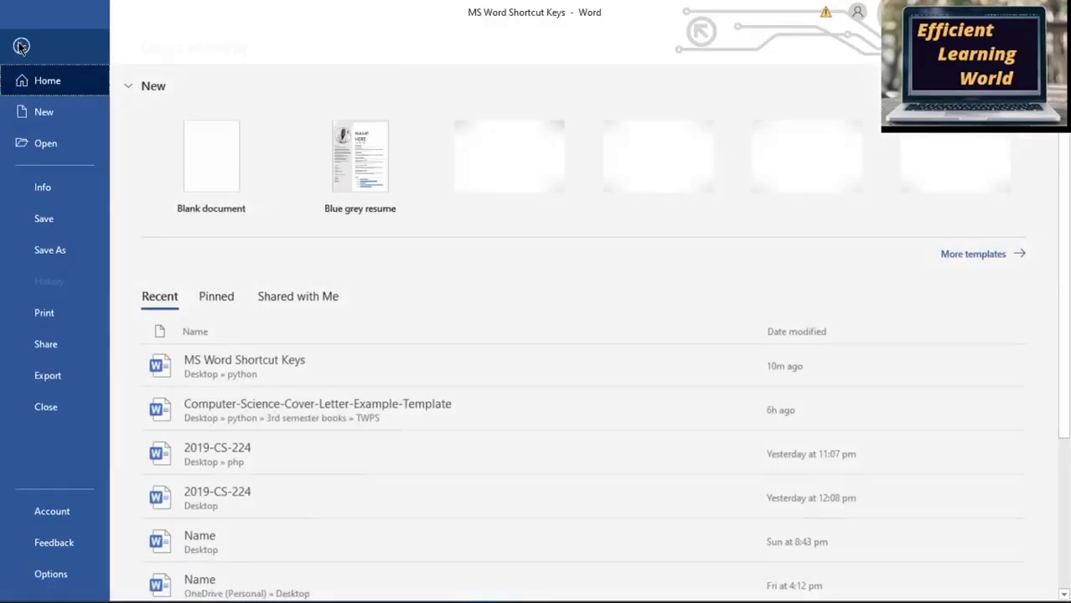
{"action": "left_click", "coordinate": [59, 251]}
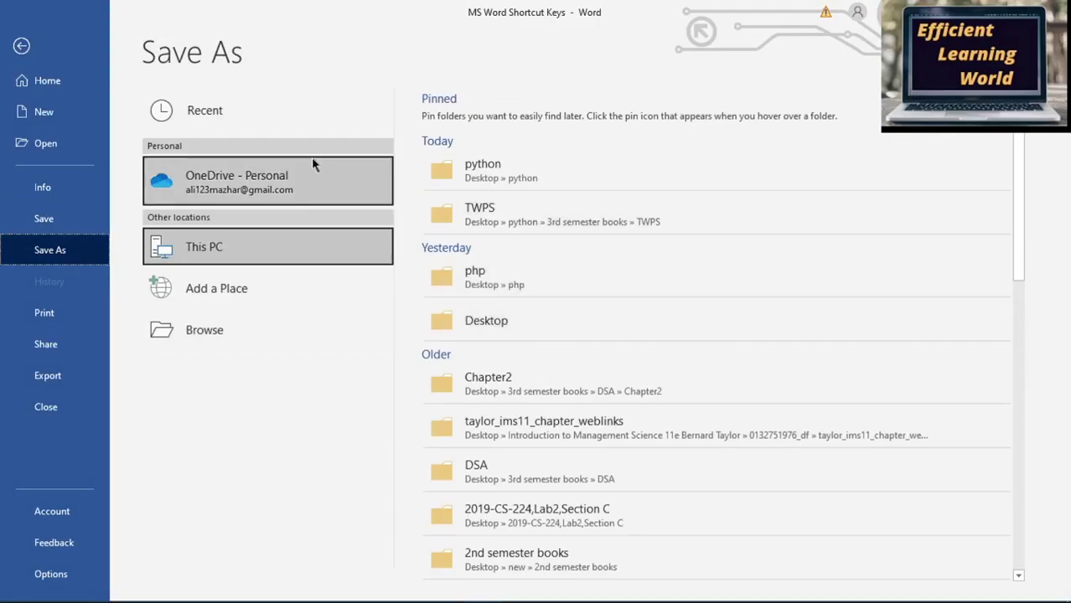
{"action": "left_click", "coordinate": [21, 47]}
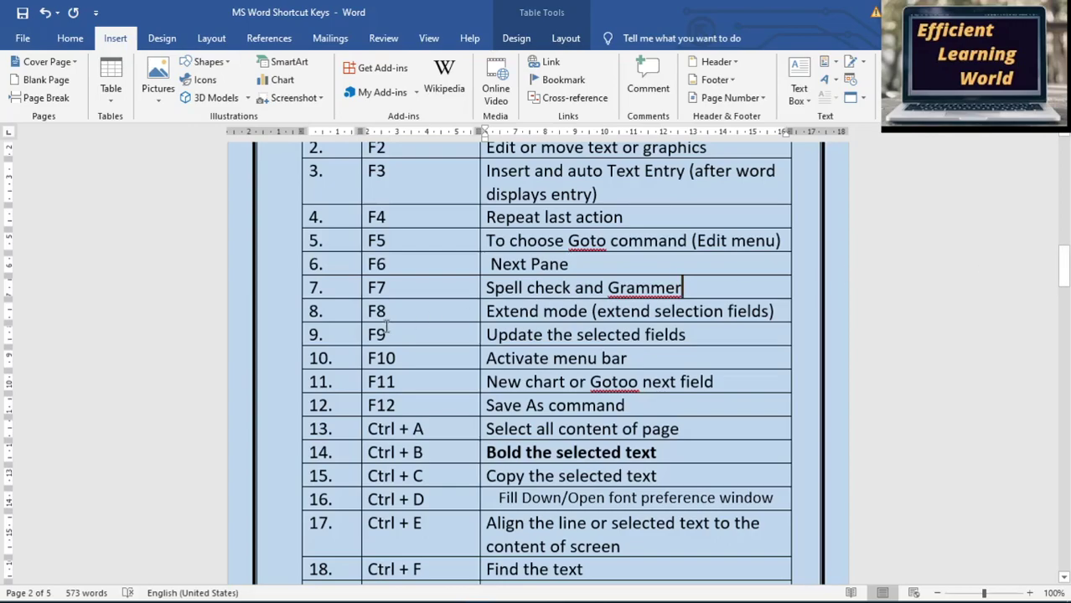
{"action": "key", "text": "ctrl+a"}
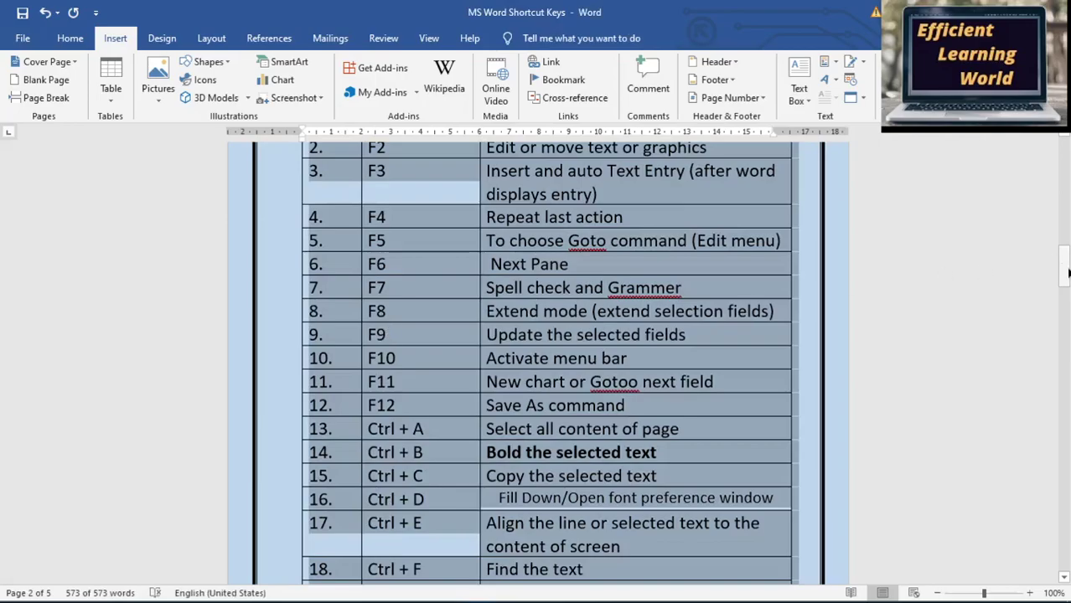
{"action": "mouse_move", "coordinate": [1065, 273]}
{"action": "left_mouse_down"}
{"action": "mouse_move", "coordinate": [1056, 345]}
{"action": "mouse_move", "coordinate": [1062, 294]}
{"action": "left_mouse_up"}
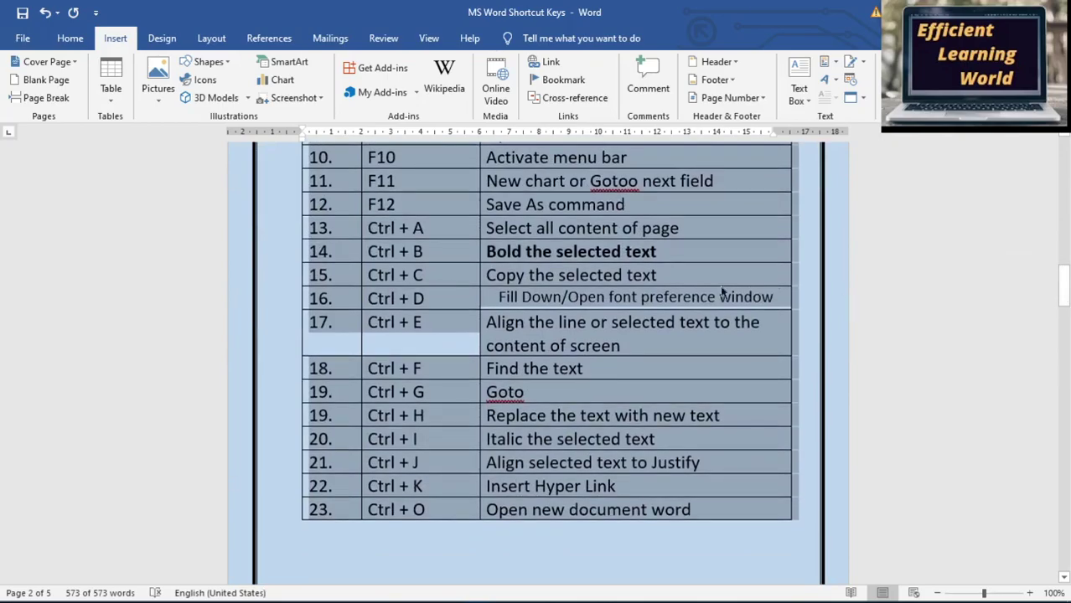
{"action": "left_click", "coordinate": [563, 252]}
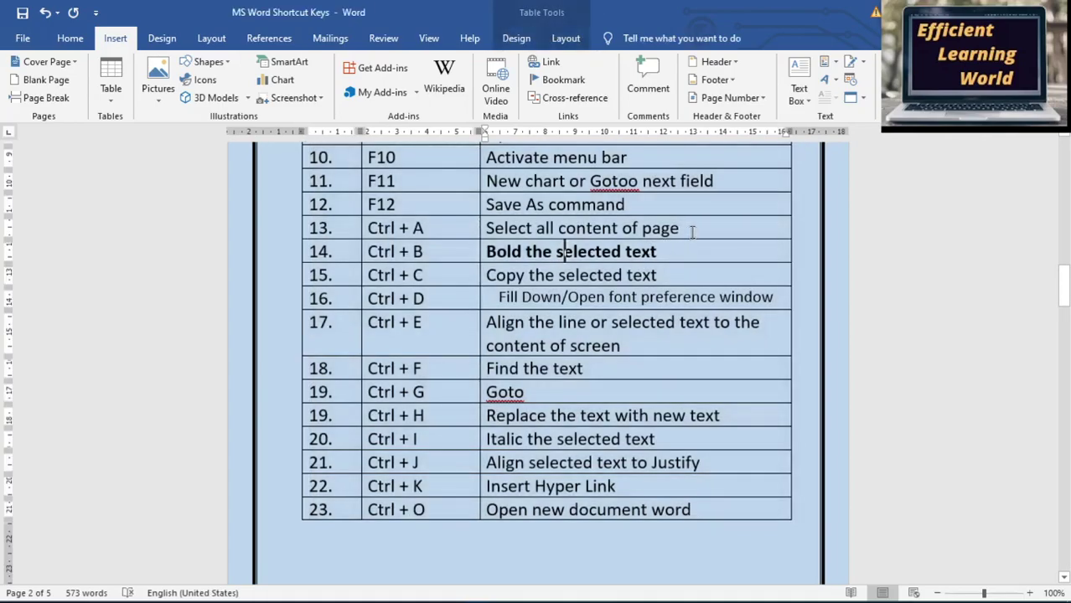
- Make row 13's 'Select all content of page' bold, then select row 15's 'Copy the selected text'
{"action": "left_click_drag", "start_coordinate": [692, 229], "coordinate": [486, 228]}
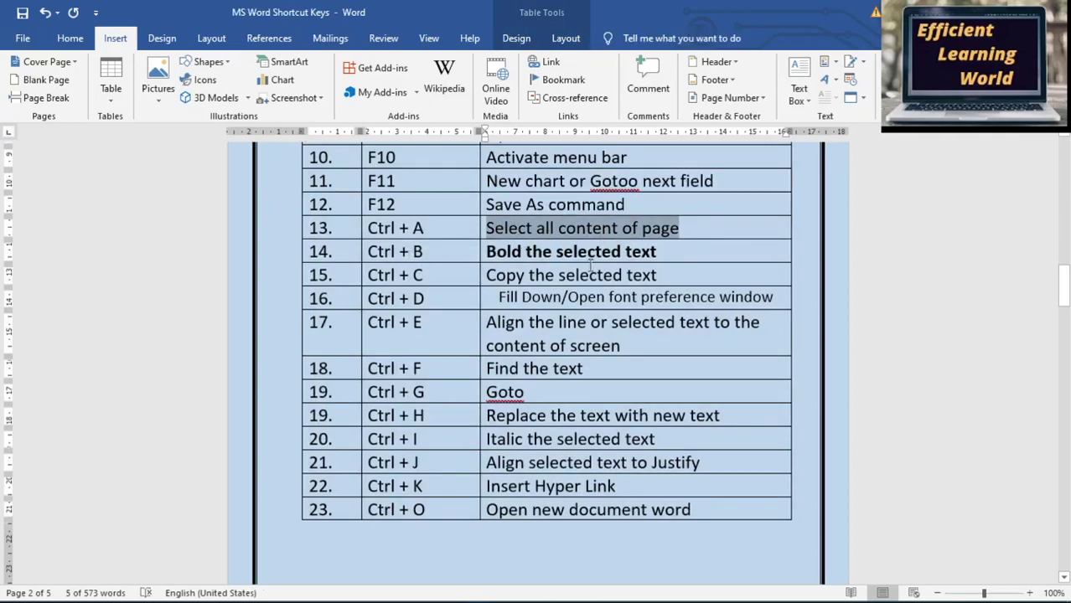
{"action": "key", "text": "ctrl+b"}
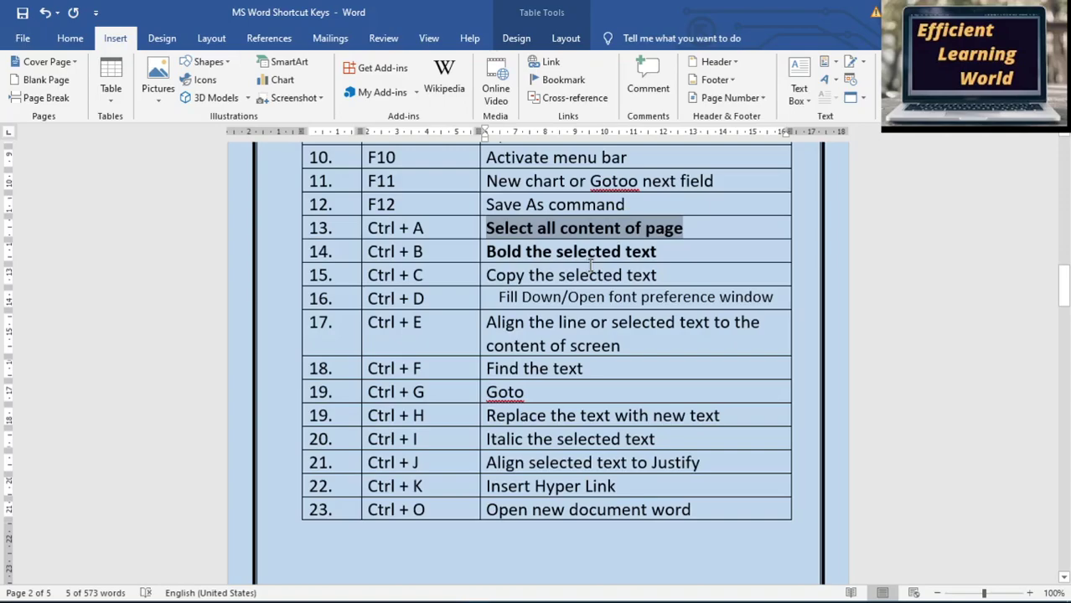
{"action": "key", "text": "ctrl+b"}
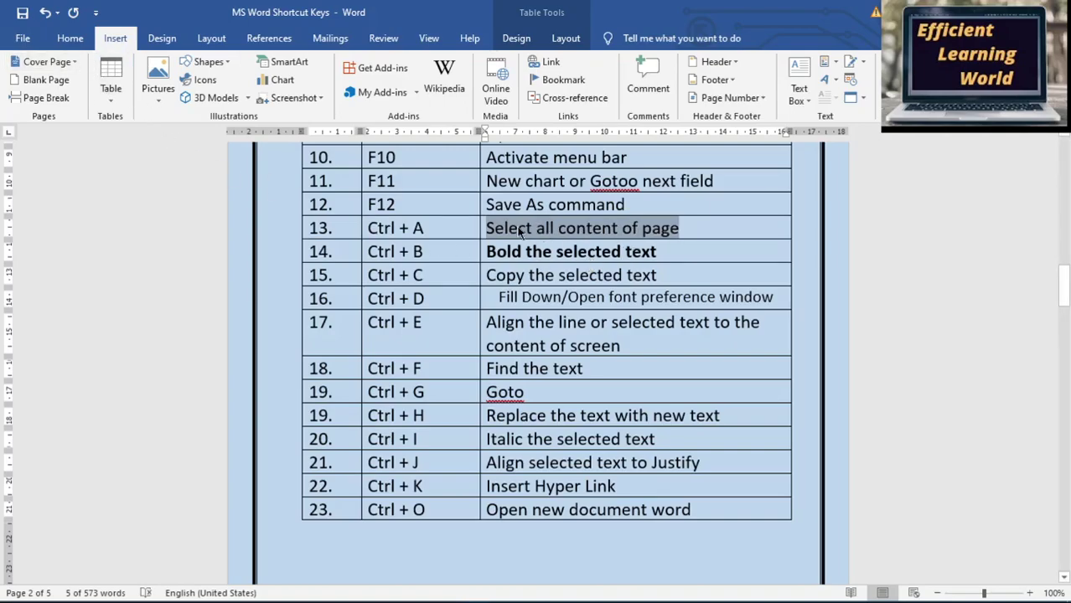
{"action": "left_click", "coordinate": [84, 41]}
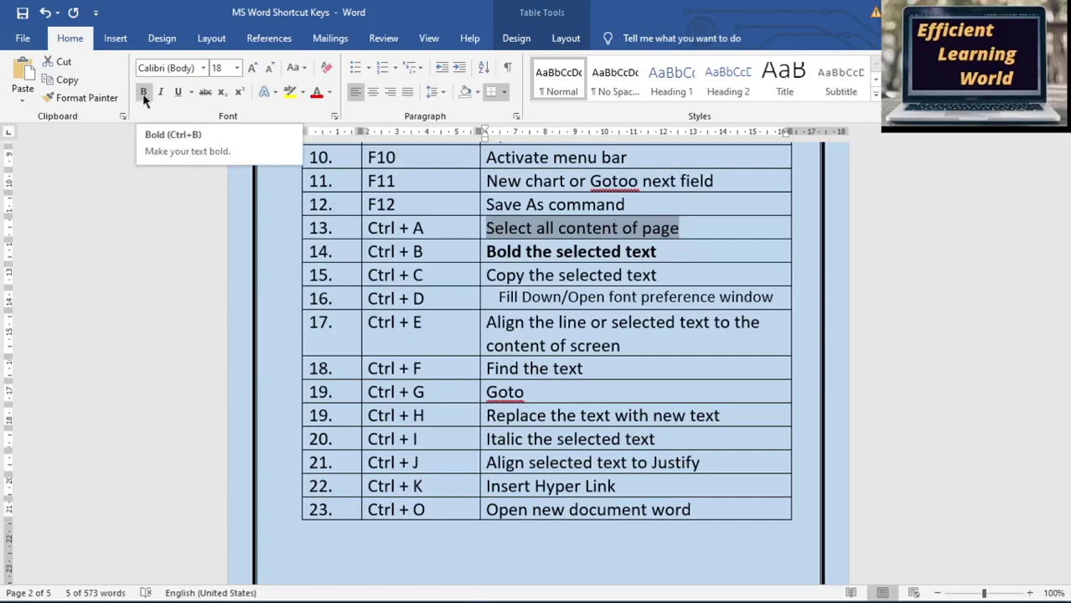
{"action": "left_click", "coordinate": [143, 95]}
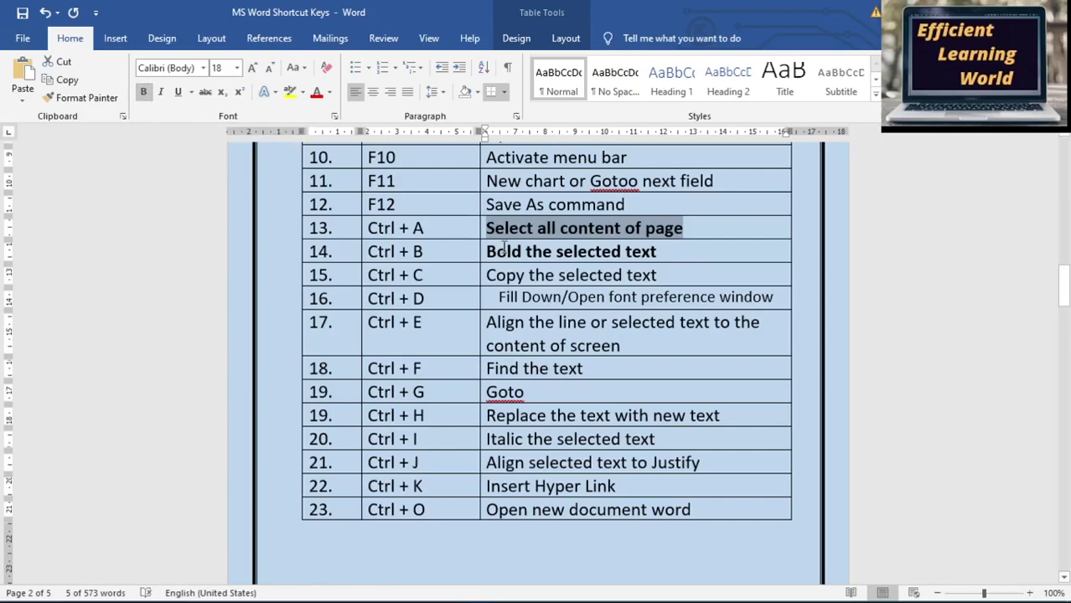
{"action": "left_click_drag", "start_coordinate": [664, 275], "coordinate": [489, 276]}
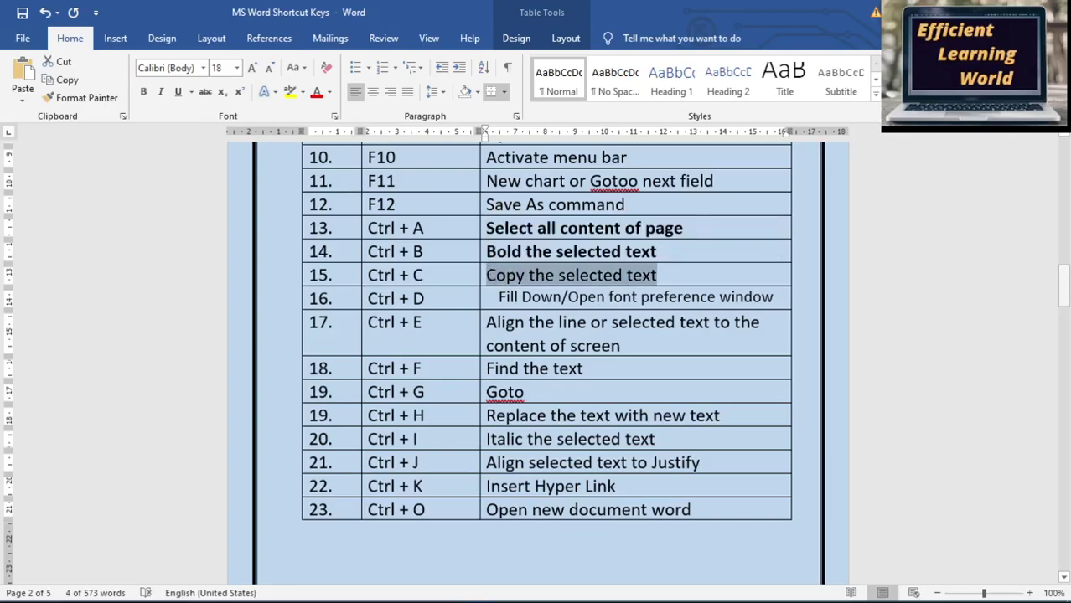
{"action": "mouse_move", "coordinate": [1066, 288]}
{"action": "left_mouse_down"}
{"action": "mouse_move", "coordinate": [1064, 171]}
{"action": "mouse_move", "coordinate": [1064, 204]}
{"action": "left_mouse_up"}
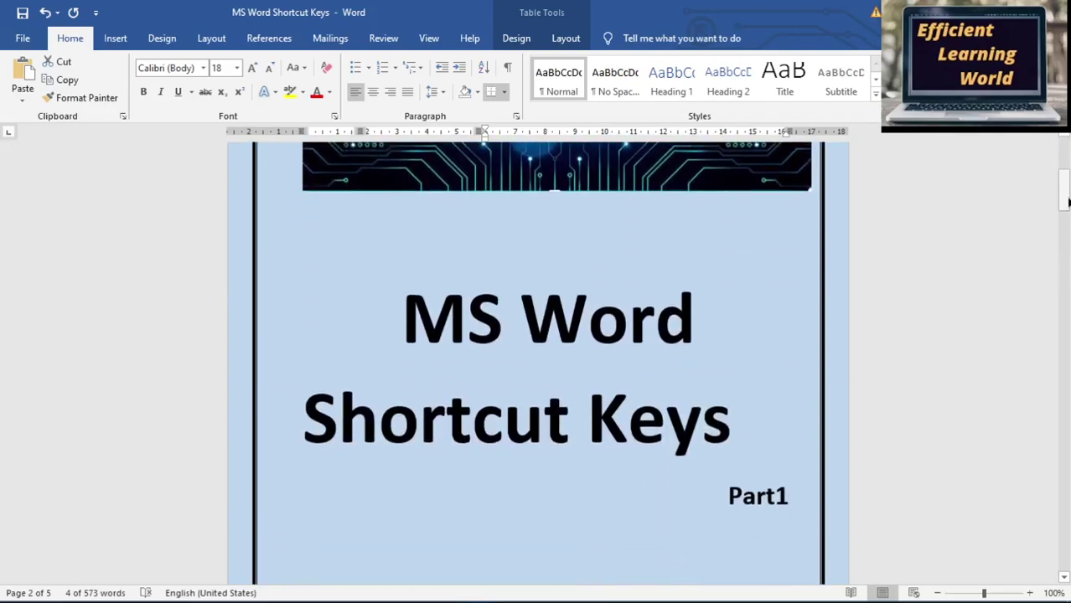
{"action": "left_click", "coordinate": [401, 322]}
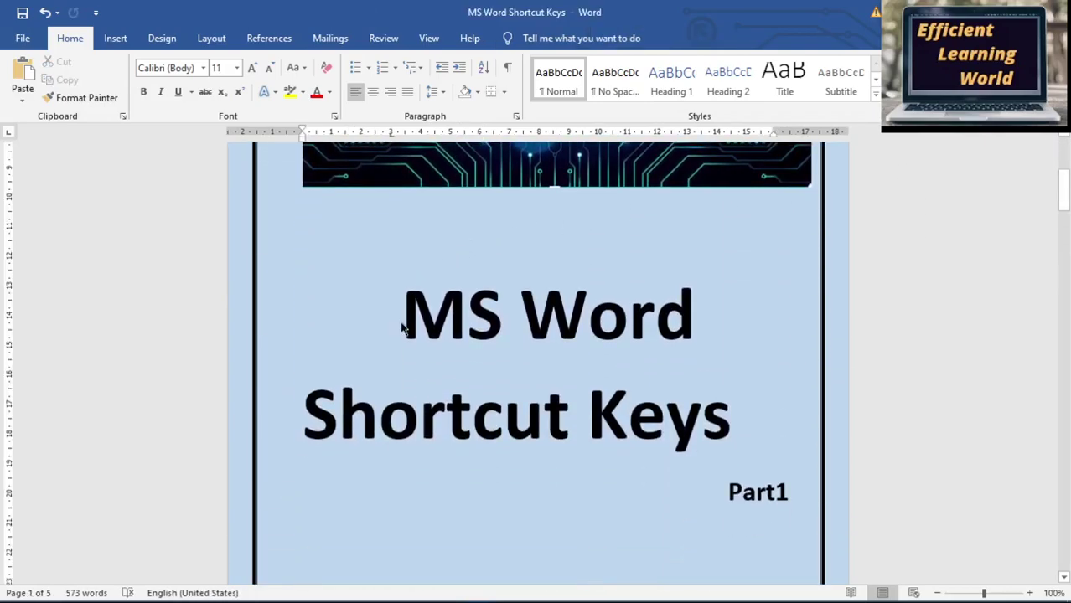
{"action": "key", "text": "ctrl+v"}
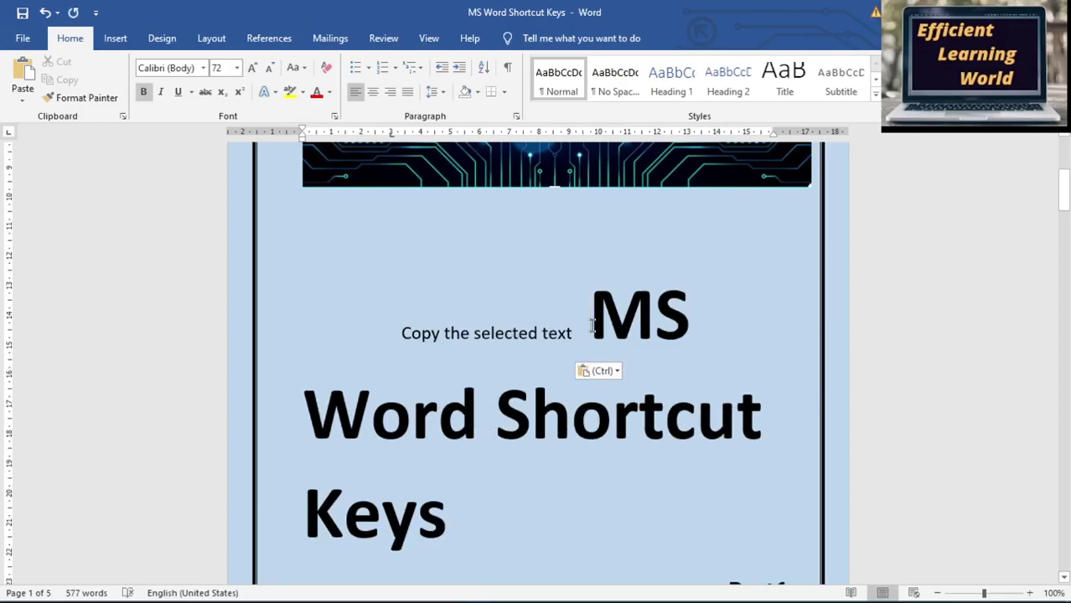
{"action": "key", "text": "ctrl+v"}
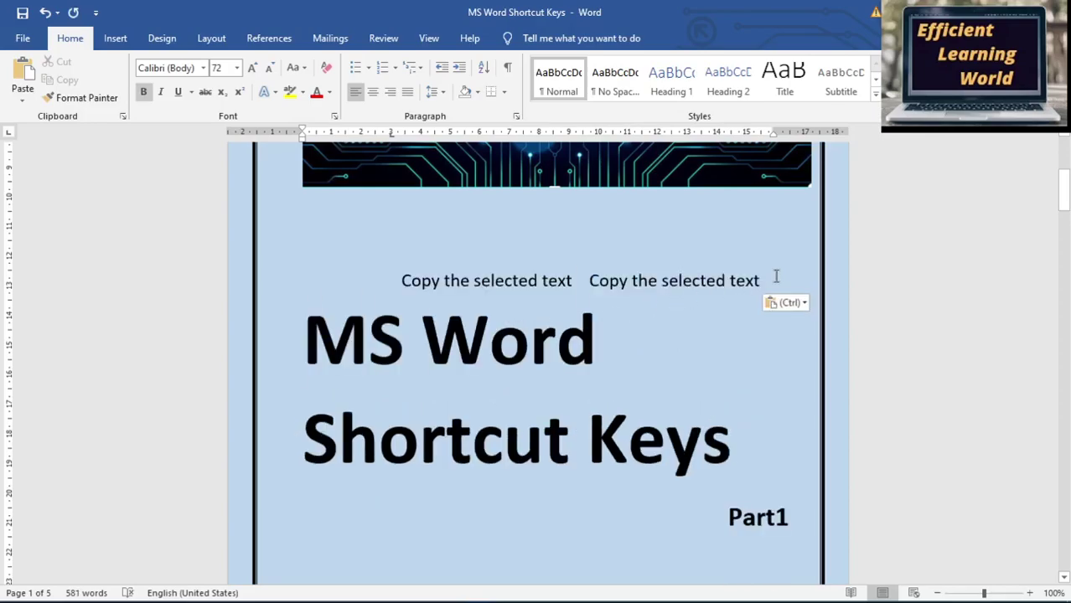
{"action": "left_click_drag", "start_coordinate": [776, 280], "coordinate": [387, 285]}
{"action": "key", "text": "Delete"}
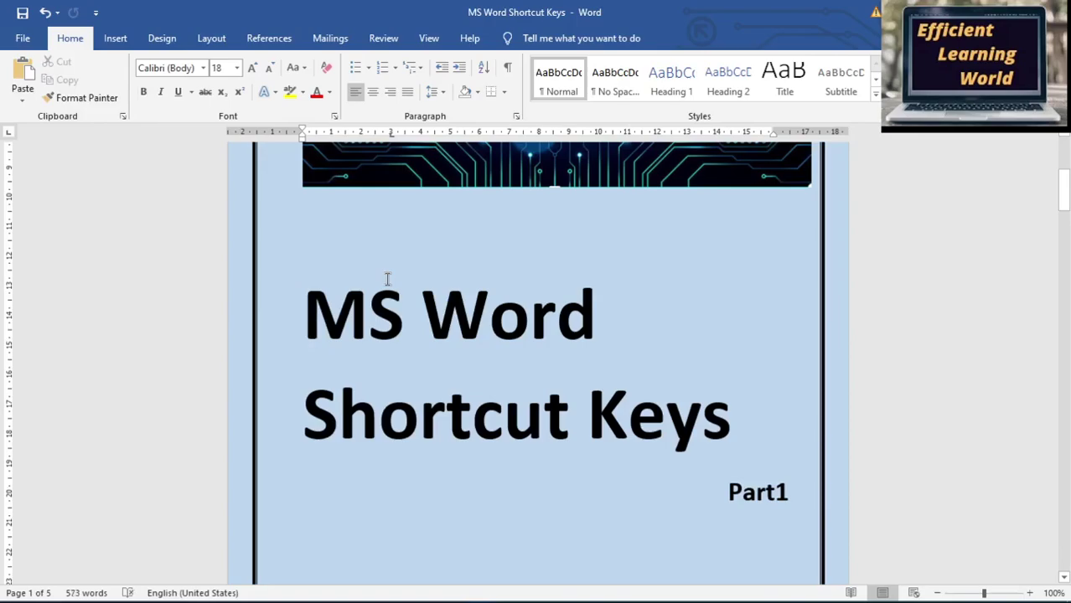
{"action": "left_click_drag", "start_coordinate": [1063, 191], "coordinate": [1062, 299]}
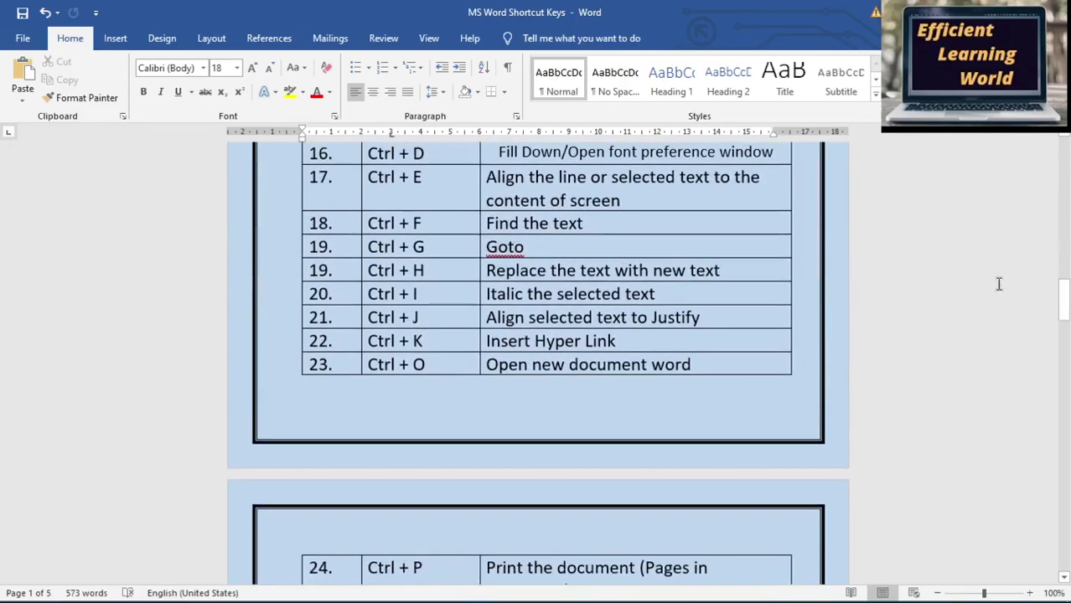
{"action": "left_click_drag", "start_coordinate": [1063, 307], "coordinate": [1062, 287]}
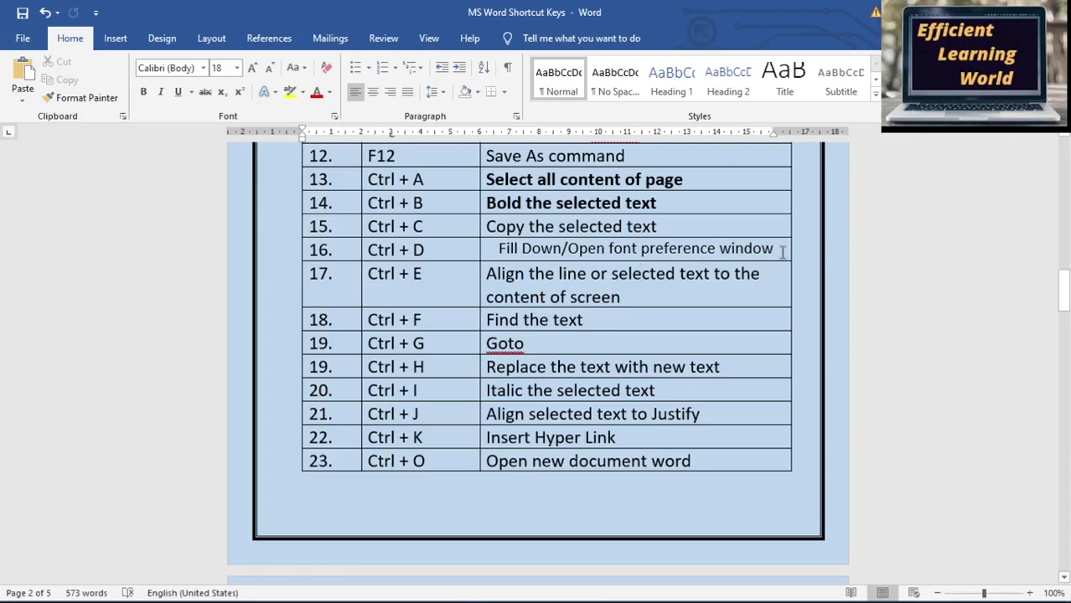
- Format row 16's 'Fill Down/Open font preference window' as 14 pt italic with double strikethrough
{"action": "left_click_drag", "start_coordinate": [783, 251], "coordinate": [490, 251]}
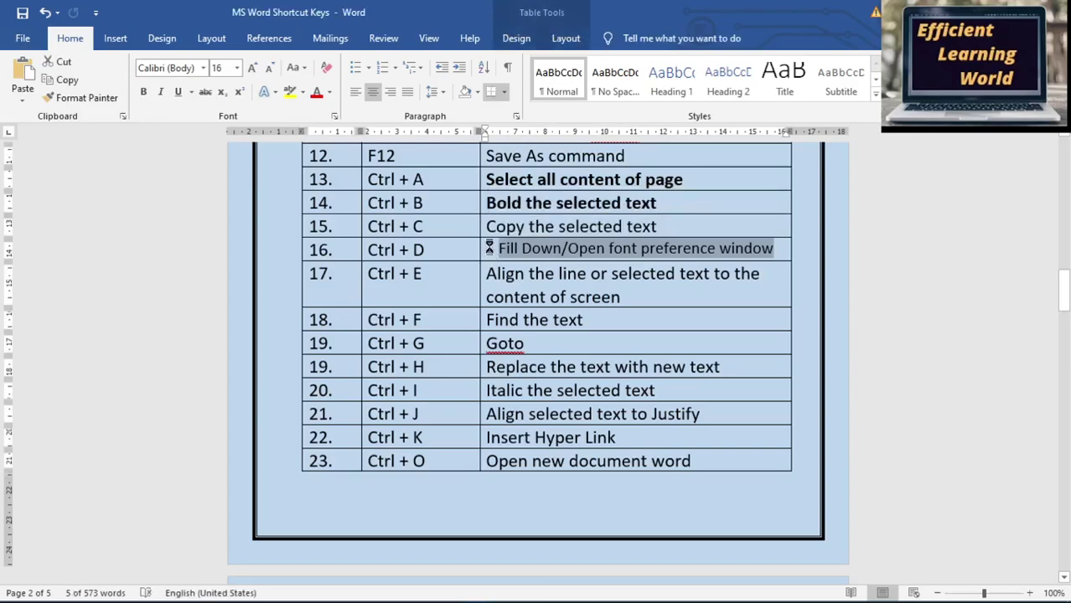
{"action": "key", "text": "ctrl+d"}
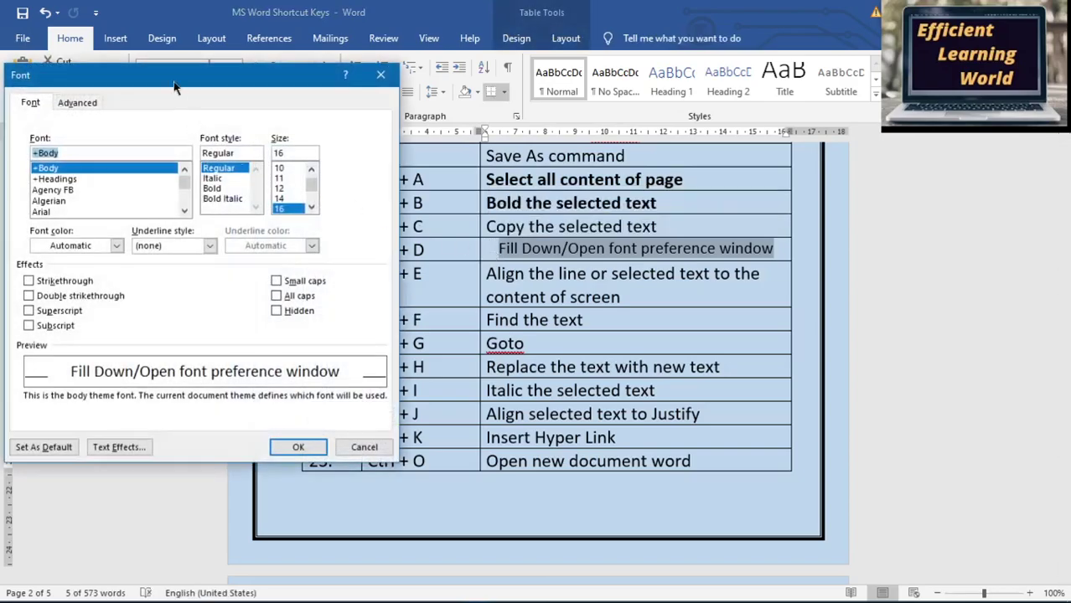
{"action": "left_click", "coordinate": [290, 199]}
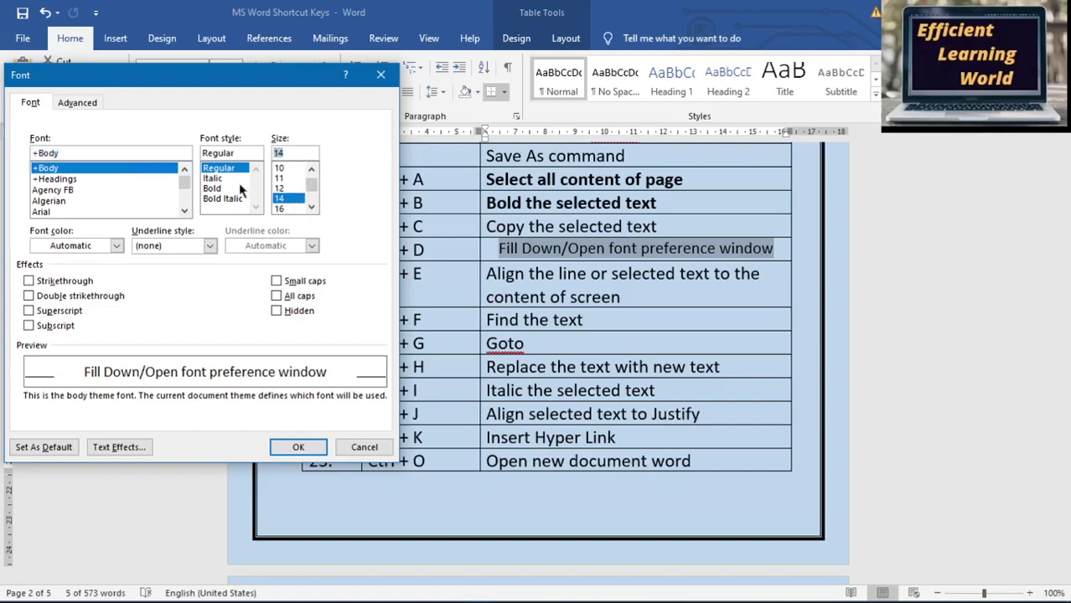
{"action": "left_click", "coordinate": [212, 178]}
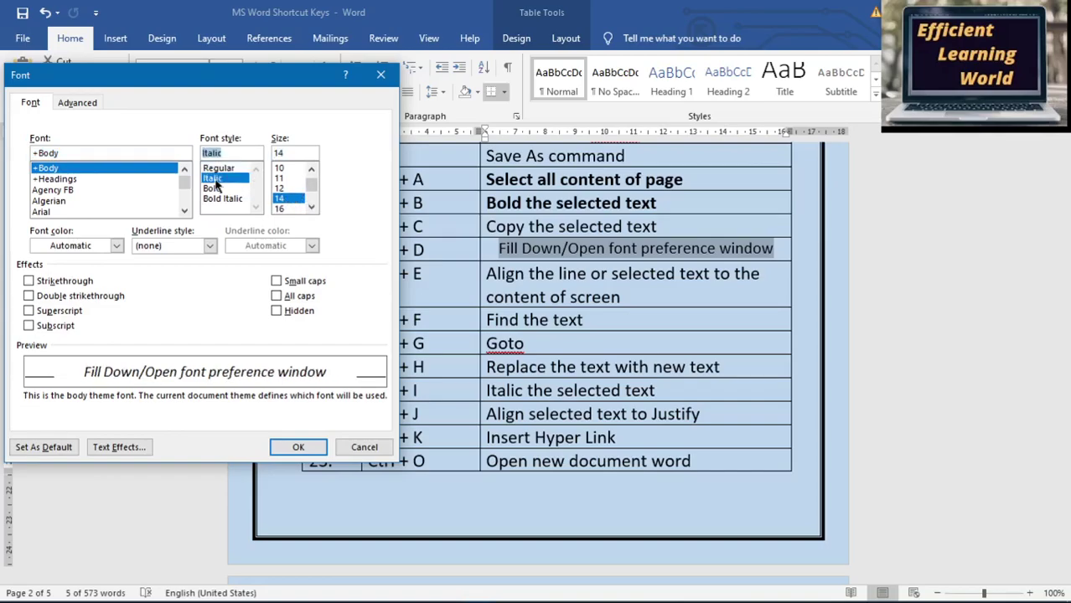
{"action": "left_click", "coordinate": [28, 283]}
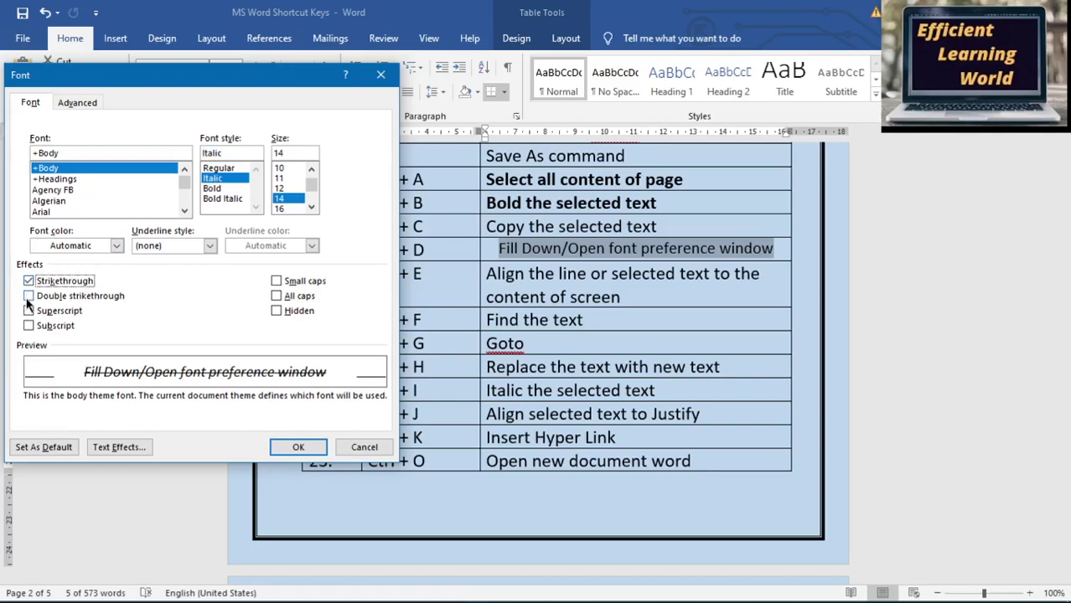
{"action": "left_click", "coordinate": [29, 297]}
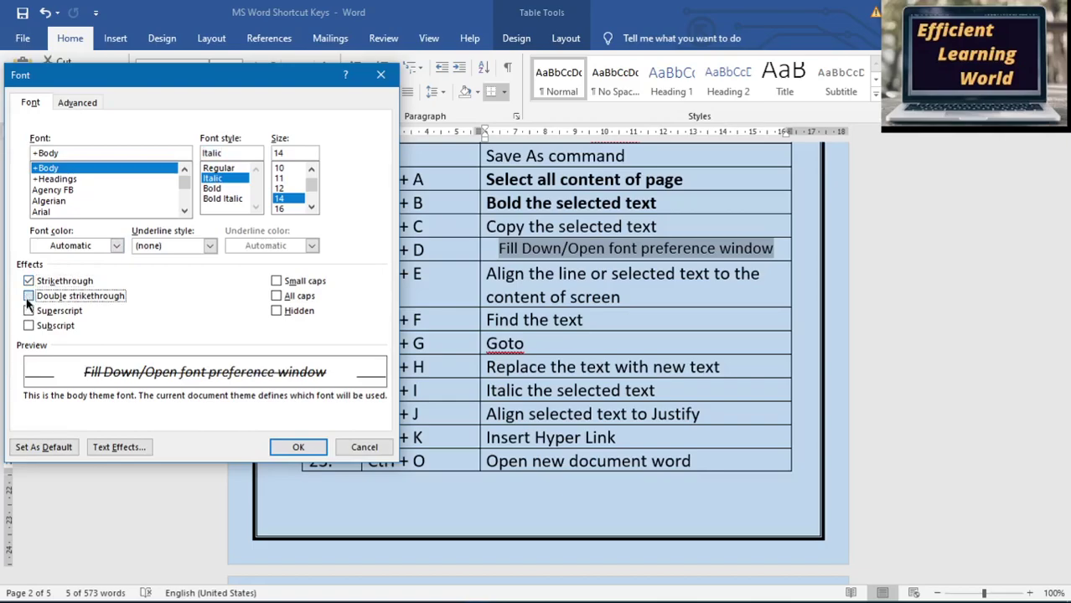
{"action": "left_click", "coordinate": [300, 447]}
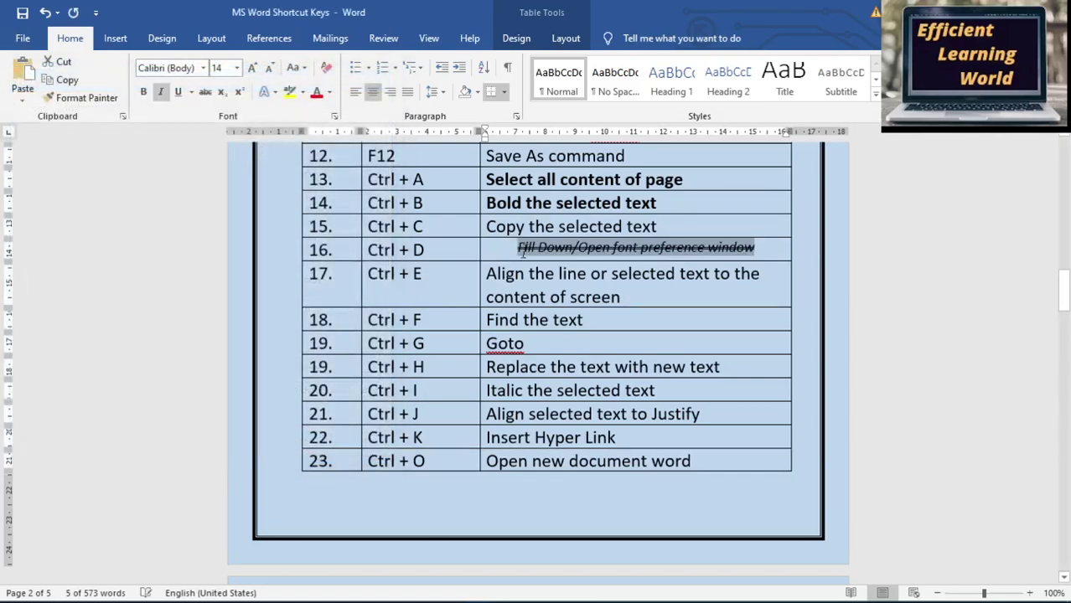
{"action": "left_click", "coordinate": [758, 249]}
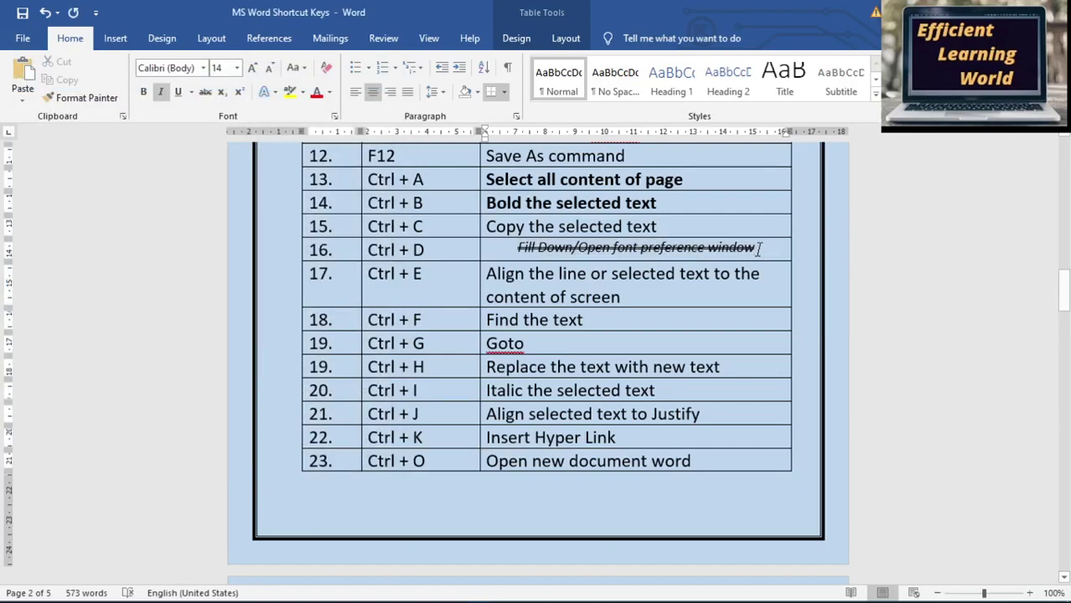
{"action": "left_click_drag", "start_coordinate": [758, 248], "coordinate": [547, 228]}
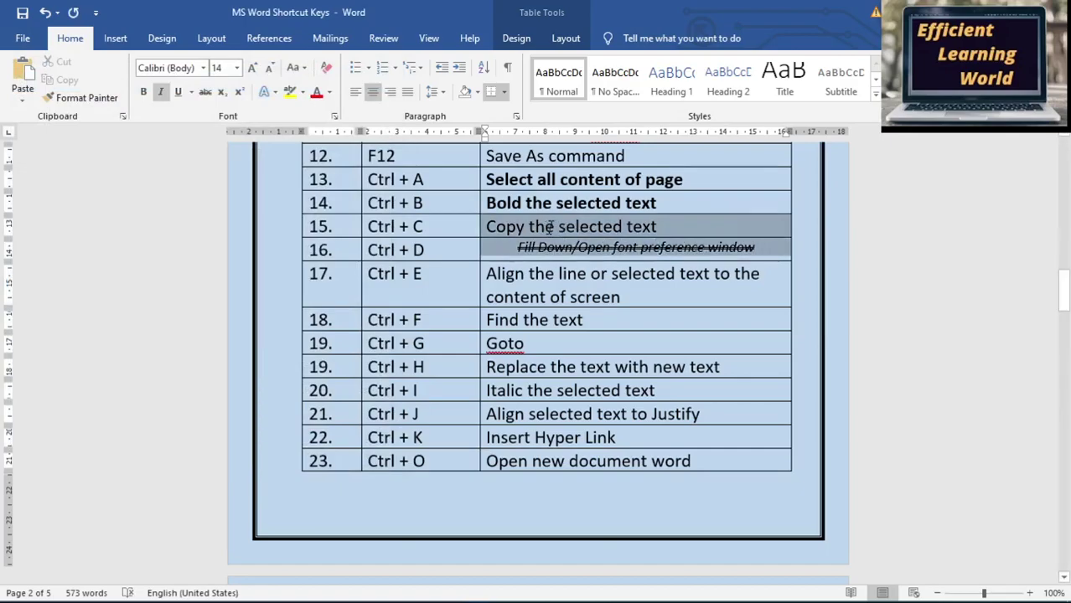
{"action": "left_click", "coordinate": [622, 295]}
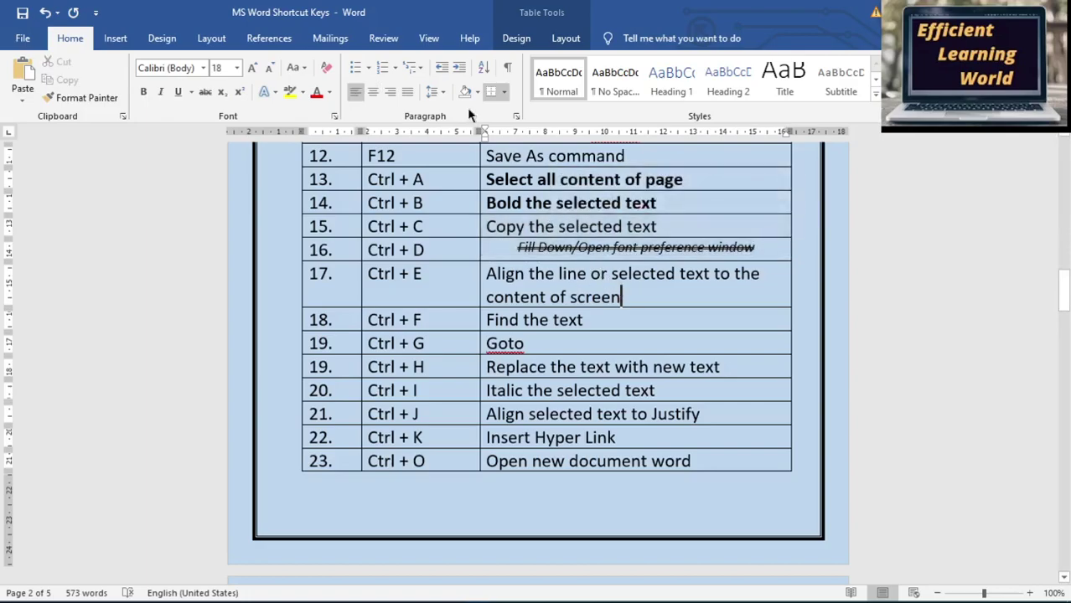
{"action": "key", "text": "ctrl+d"}
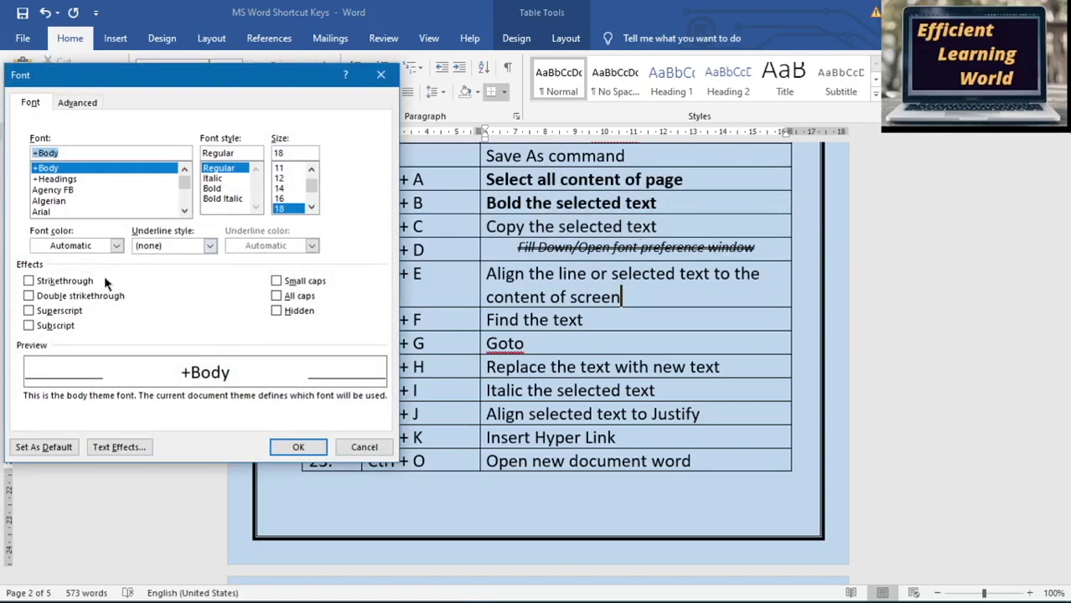
{"action": "left_click", "coordinate": [29, 296]}
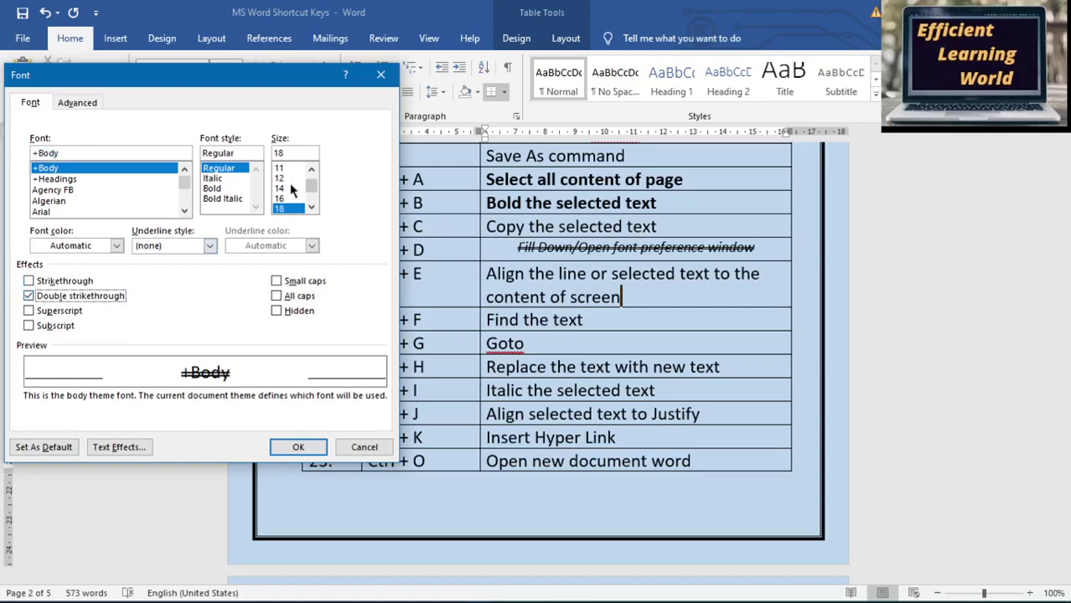
{"action": "left_click", "coordinate": [289, 188]}
{"action": "left_click", "coordinate": [298, 444]}
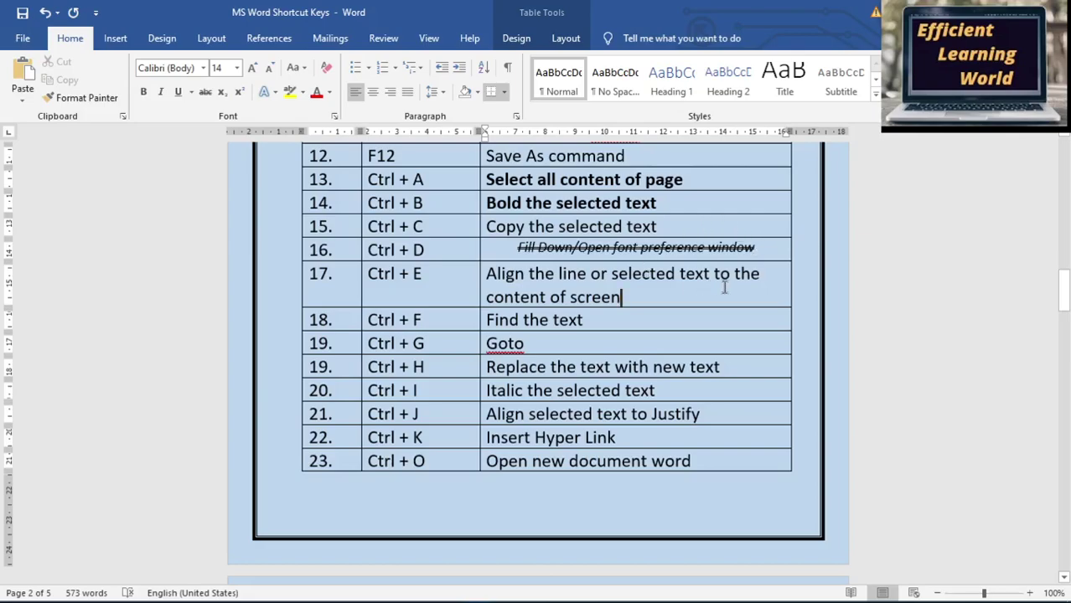
- Left-align row 16's text with Ctrl+L and open the Navigation search pane with Ctrl+F
{"action": "left_click", "coordinate": [517, 246]}
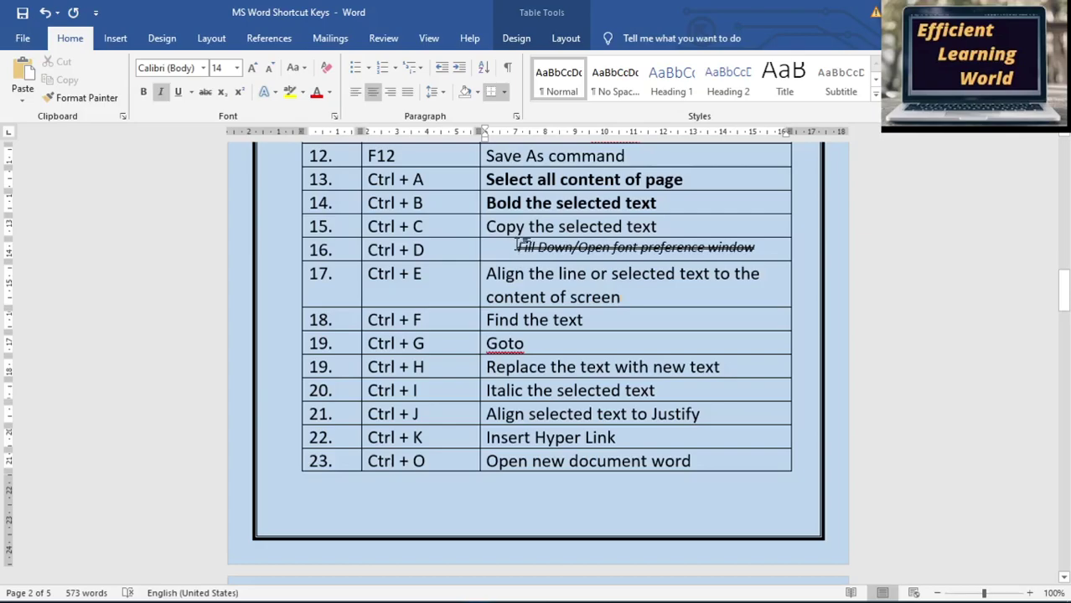
{"action": "key", "text": "ctrl+l"}
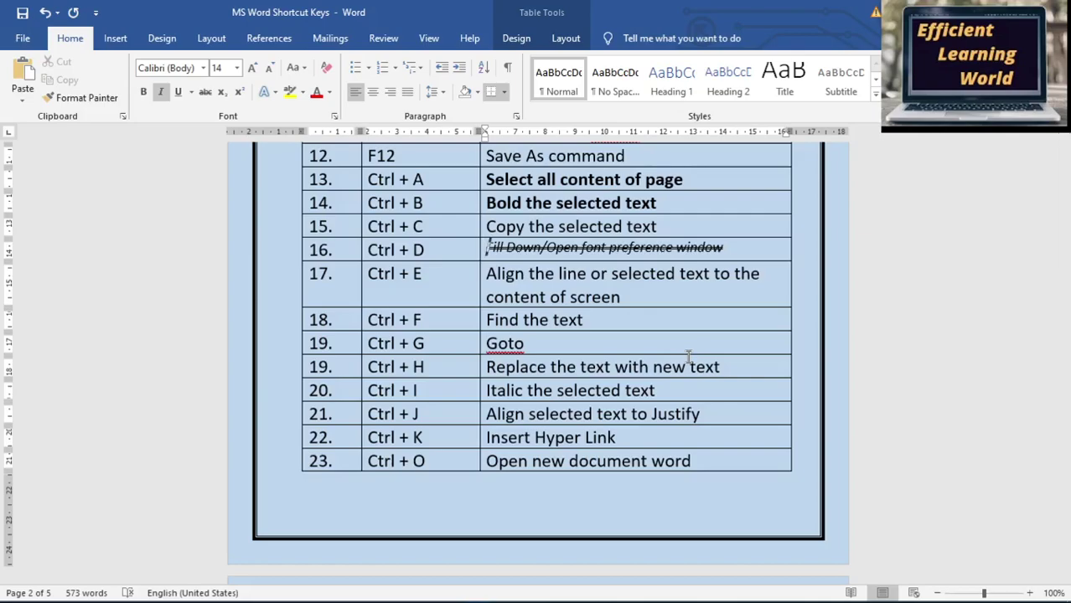
{"action": "key", "text": "ctrl+f"}
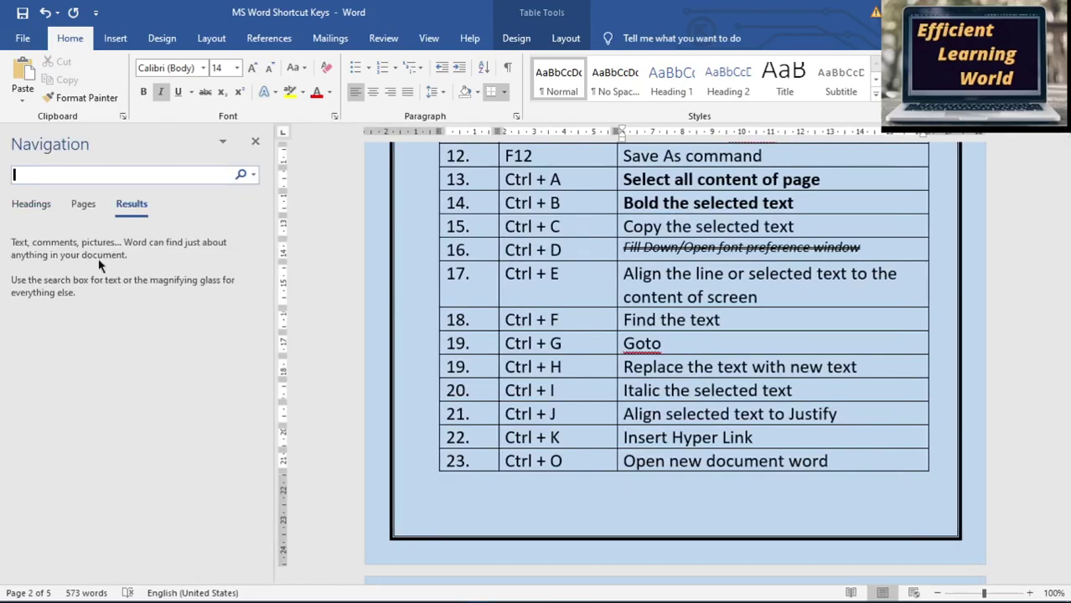
- Search the document for 'Find', locate its single match in row 18, then close the Navigation pane
{"action": "left_click", "coordinate": [41, 180]}
{"action": "type", "text": "Find"}
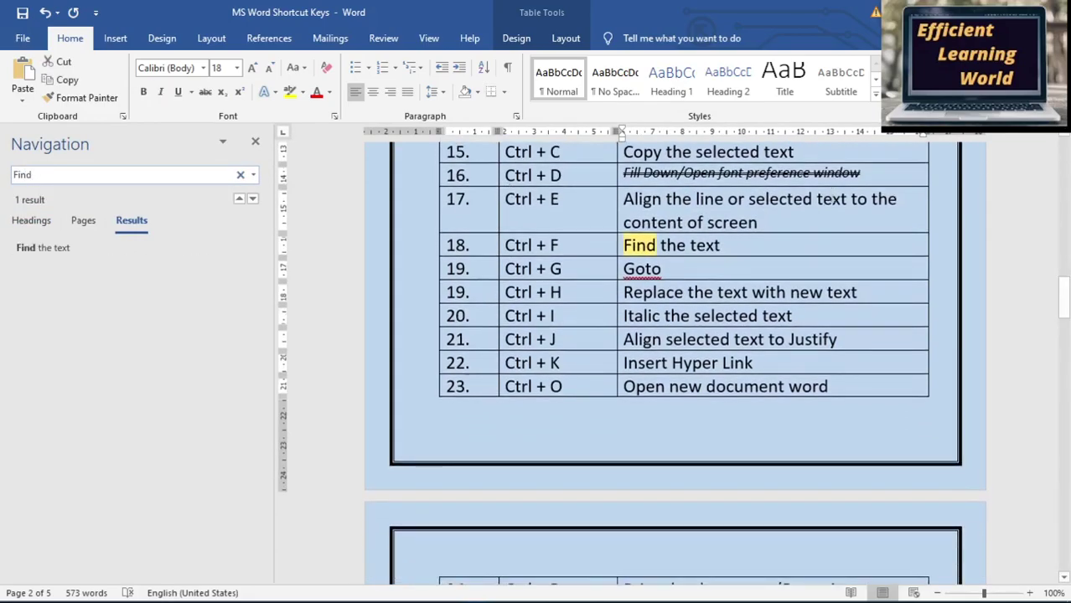
{"action": "left_click_drag", "start_coordinate": [1064, 314], "coordinate": [1064, 304]}
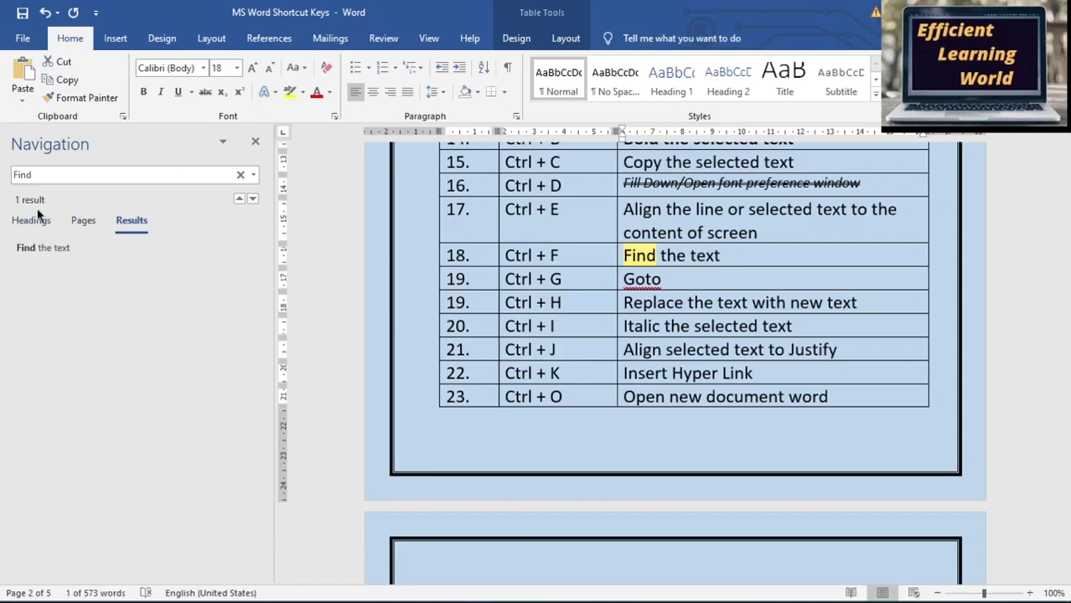
{"action": "left_click", "coordinate": [255, 141]}
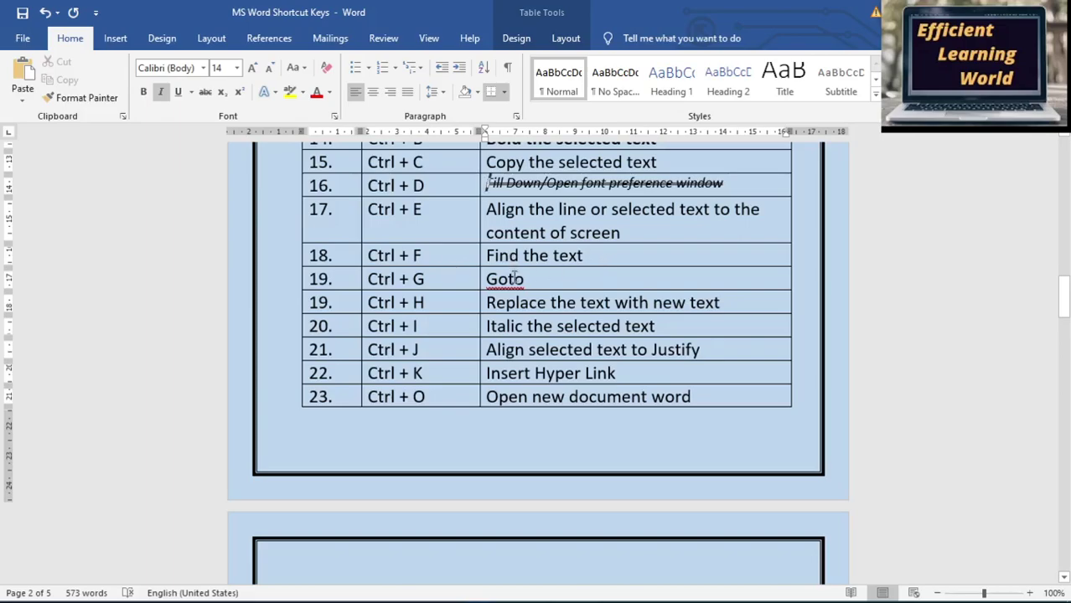
{"action": "left_click", "coordinate": [537, 279]}
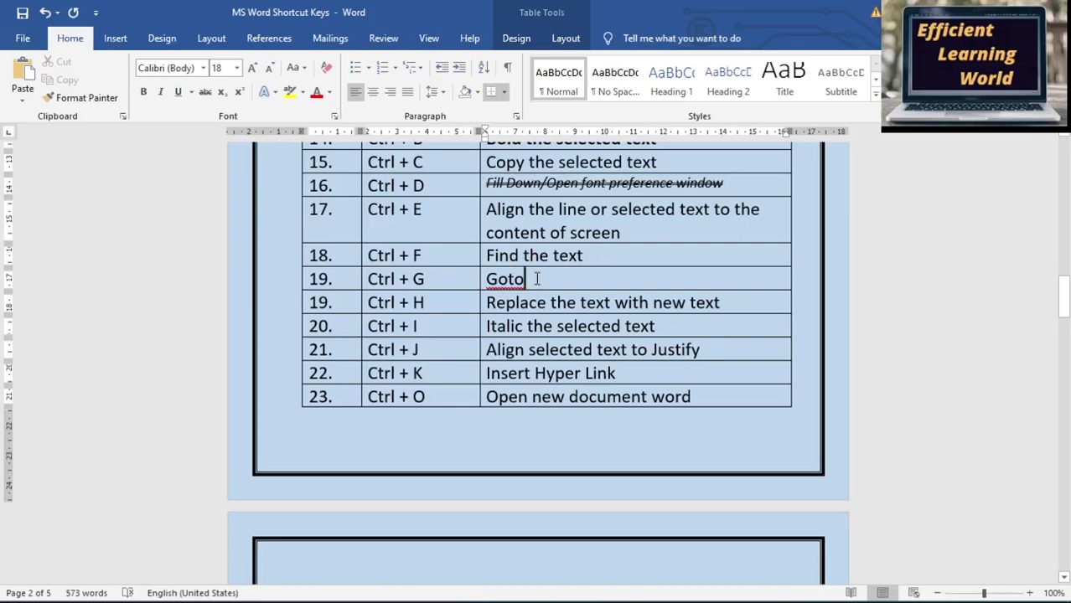
{"action": "key", "text": "ctrl+g"}
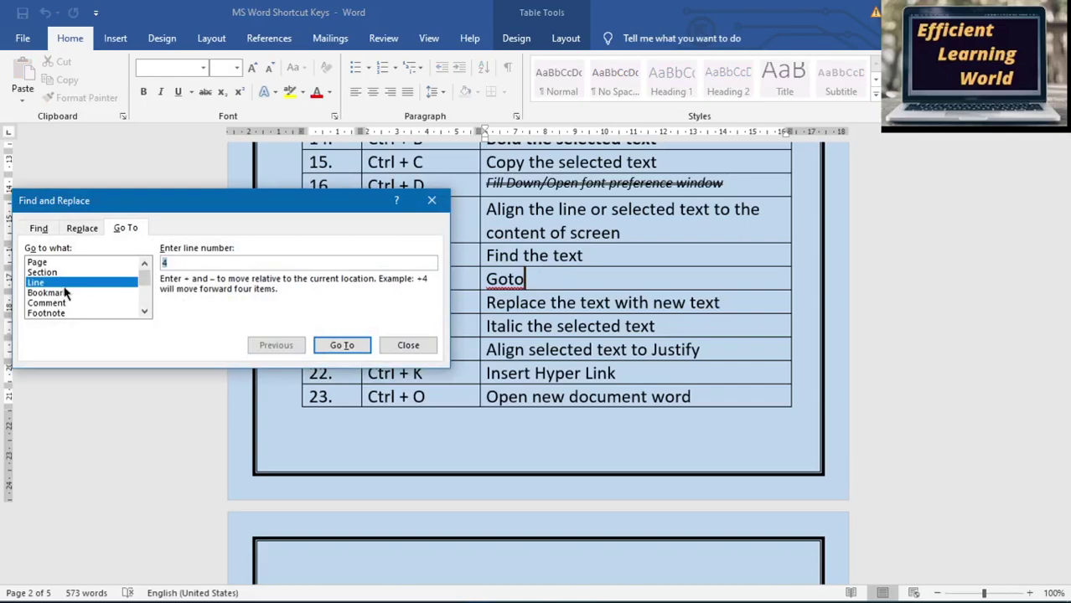
{"action": "left_click", "coordinate": [417, 348]}
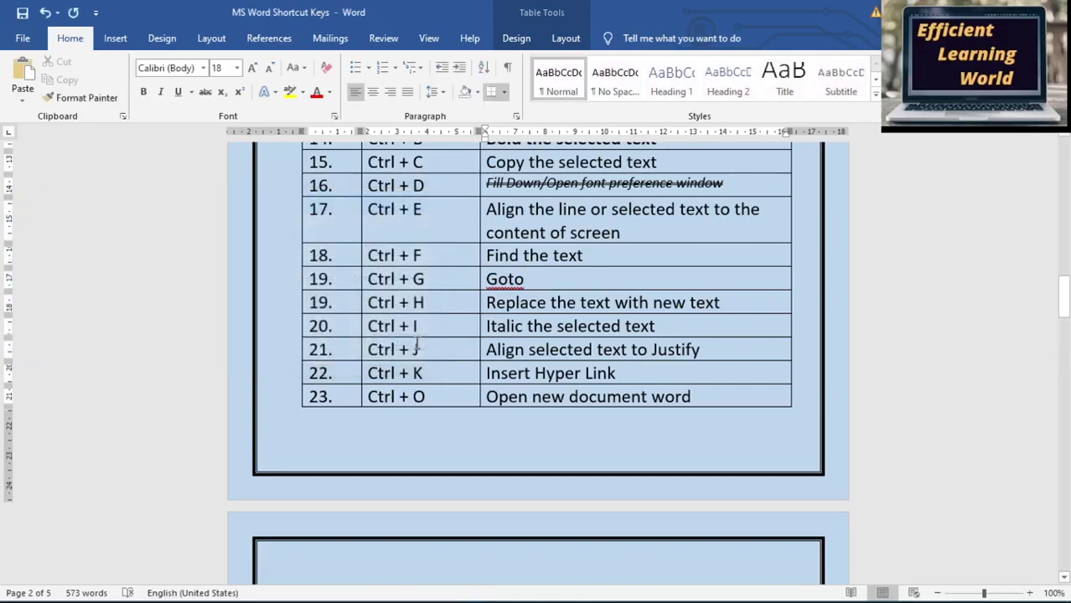
- Replace all occurrences of 'Find' with 'null', so row 18 reads 'Null the text'
{"action": "key", "text": "ctrl+h"}
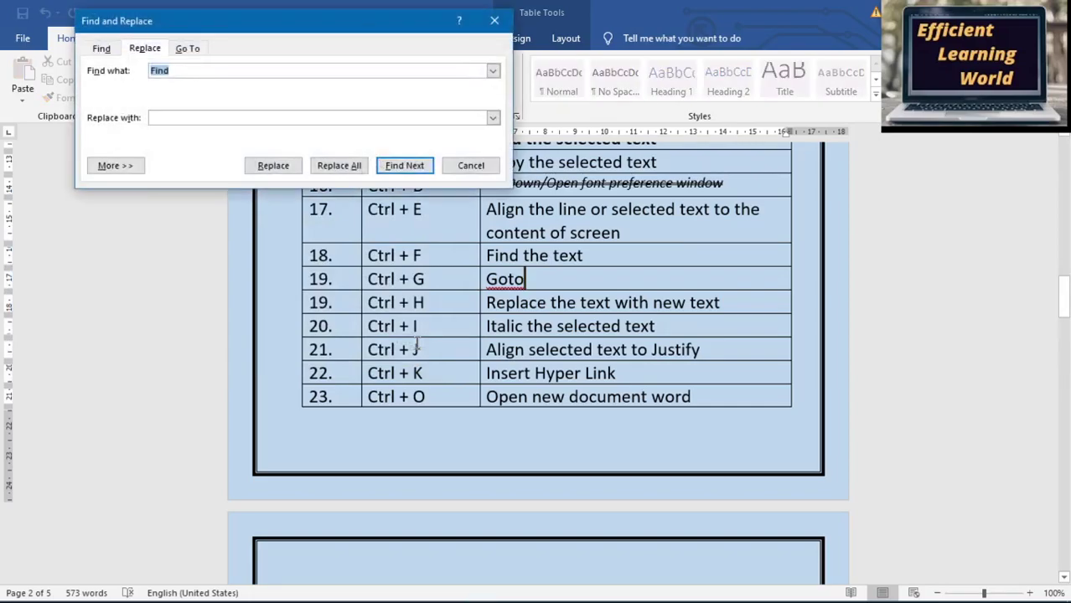
{"action": "left_click", "coordinate": [175, 118]}
{"action": "type", "text": "null"}
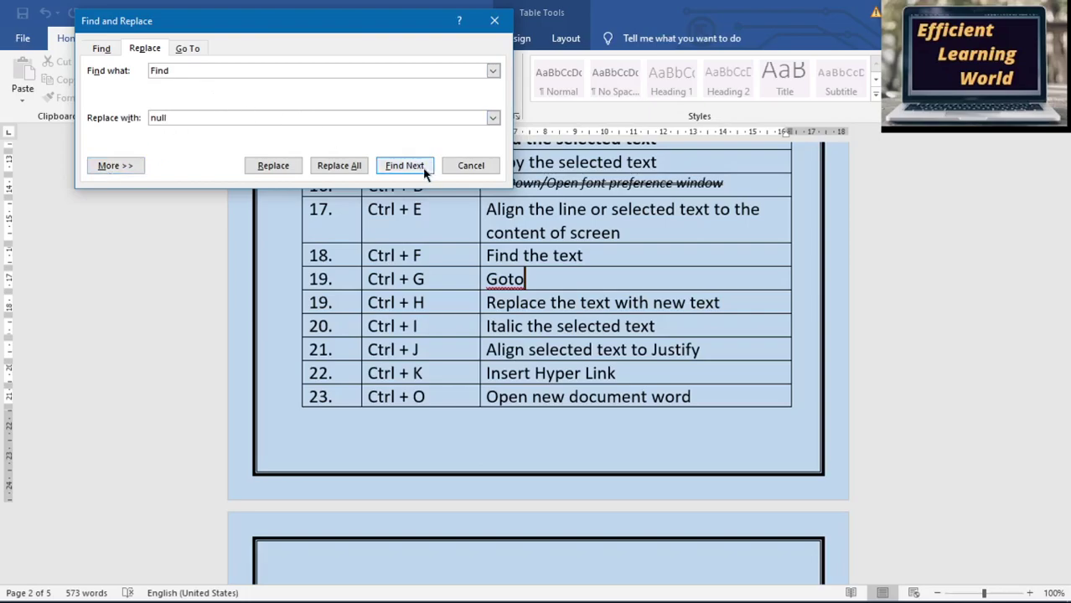
{"action": "left_click", "coordinate": [350, 170]}
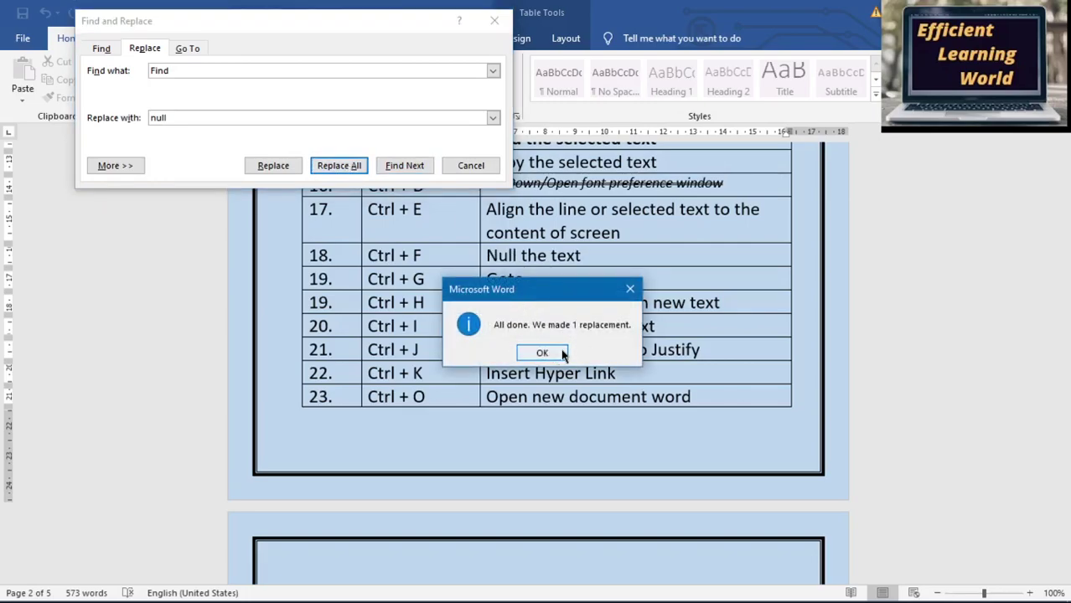
{"action": "left_click", "coordinate": [563, 355]}
- Close Find and Replace, then italicize row 20 and remove the italics again
{"action": "left_click", "coordinate": [471, 166]}
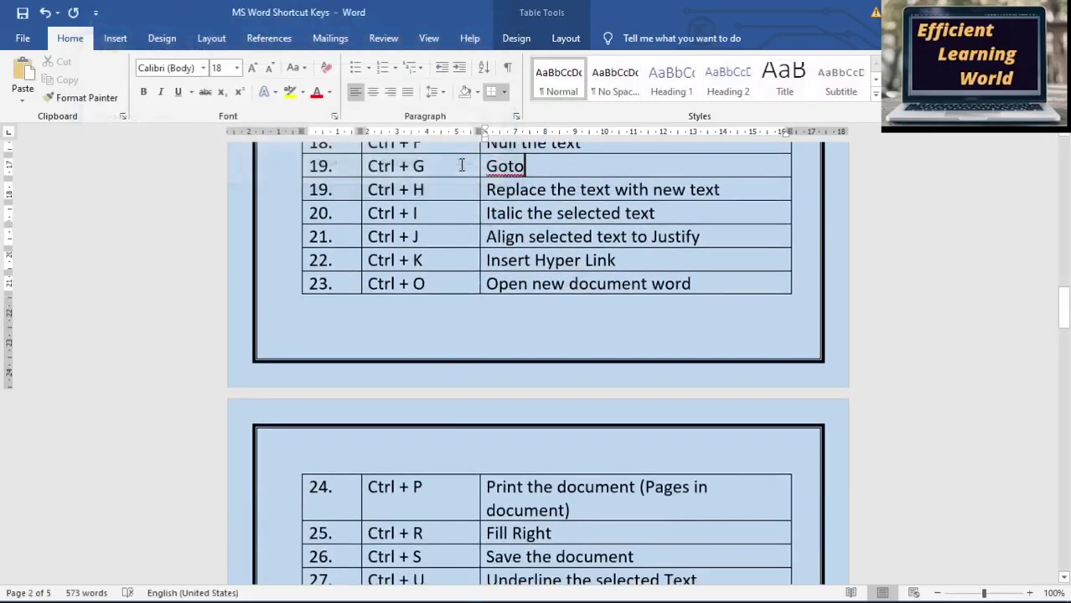
{"action": "left_click_drag", "start_coordinate": [1065, 328], "coordinate": [1067, 316]}
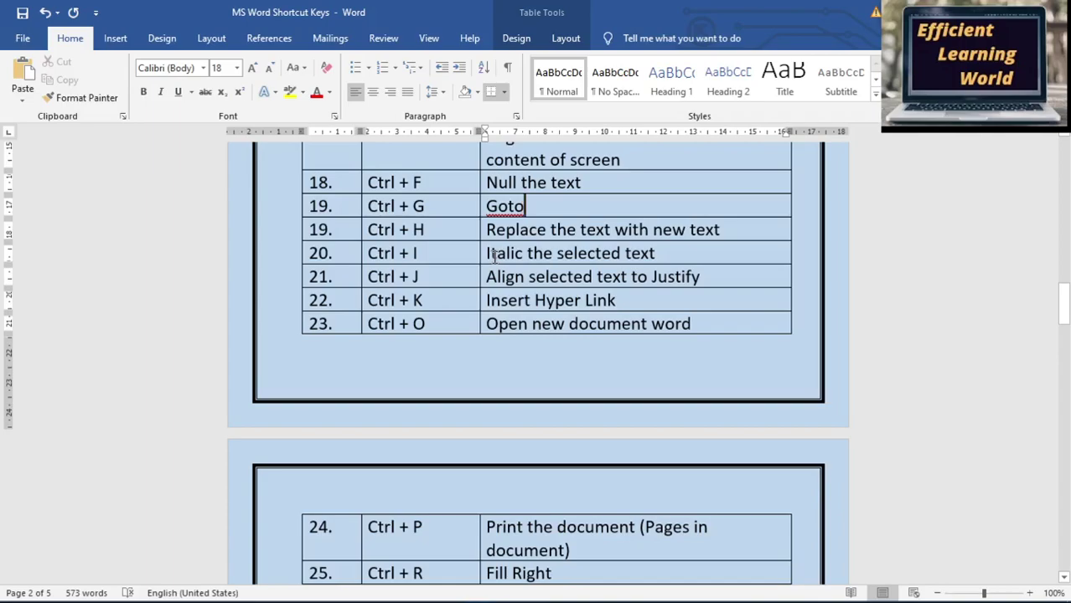
{"action": "left_click_drag", "start_coordinate": [667, 253], "coordinate": [479, 259]}
{"action": "key", "text": "ctrl+i"}
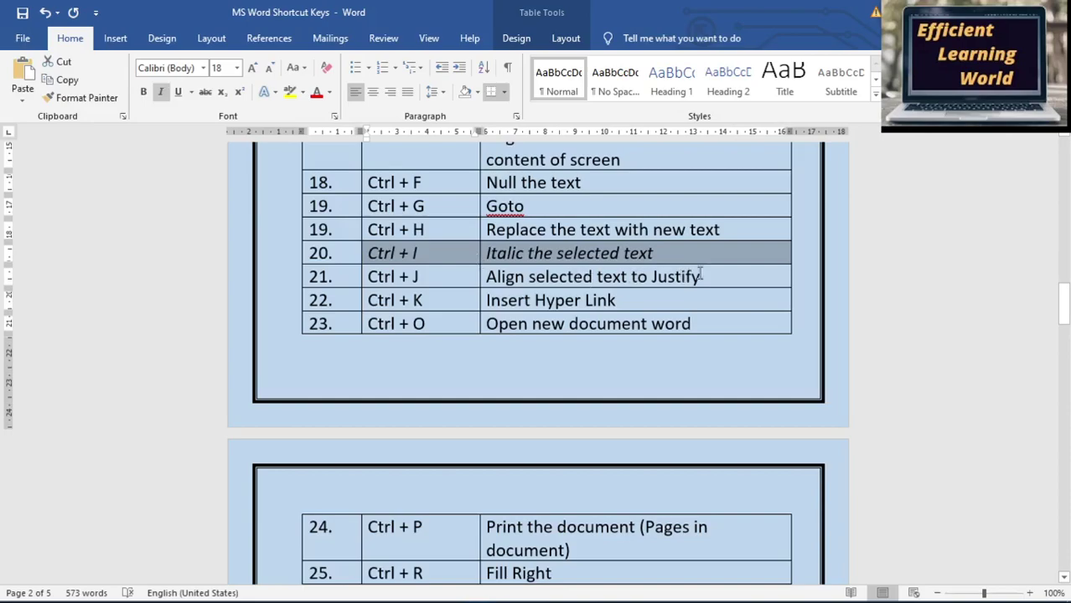
{"action": "left_click", "coordinate": [160, 93]}
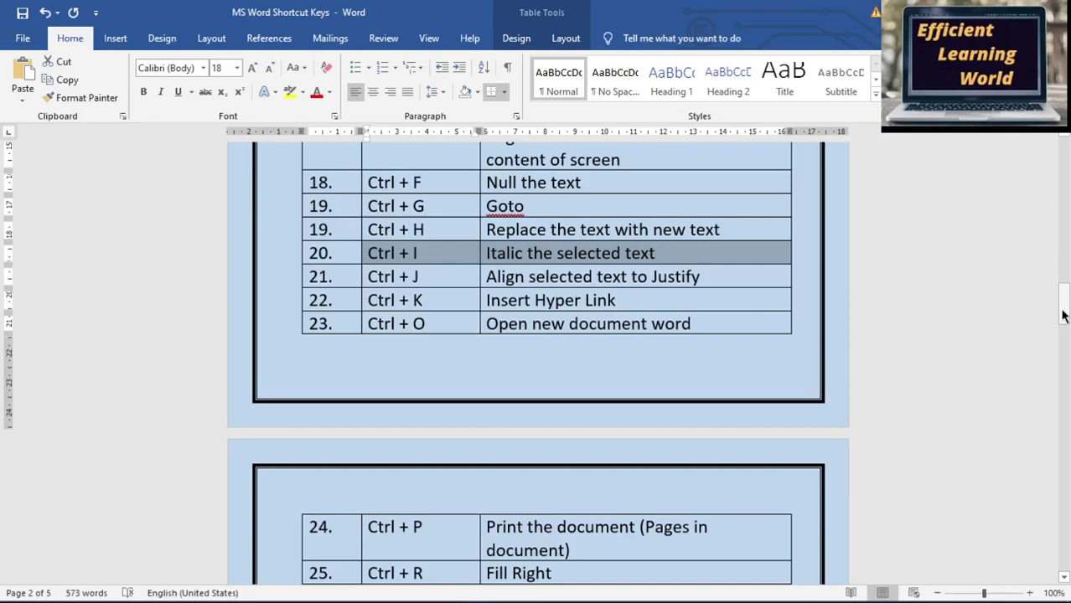
- Delete the word 'new' from row 23 so it reads 'Open document word'
{"action": "left_click", "coordinate": [566, 324]}
{"action": "key", "text": "BackSpace"}
{"action": "key", "text": "BackSpace"}
{"action": "key", "text": "BackSpace"}
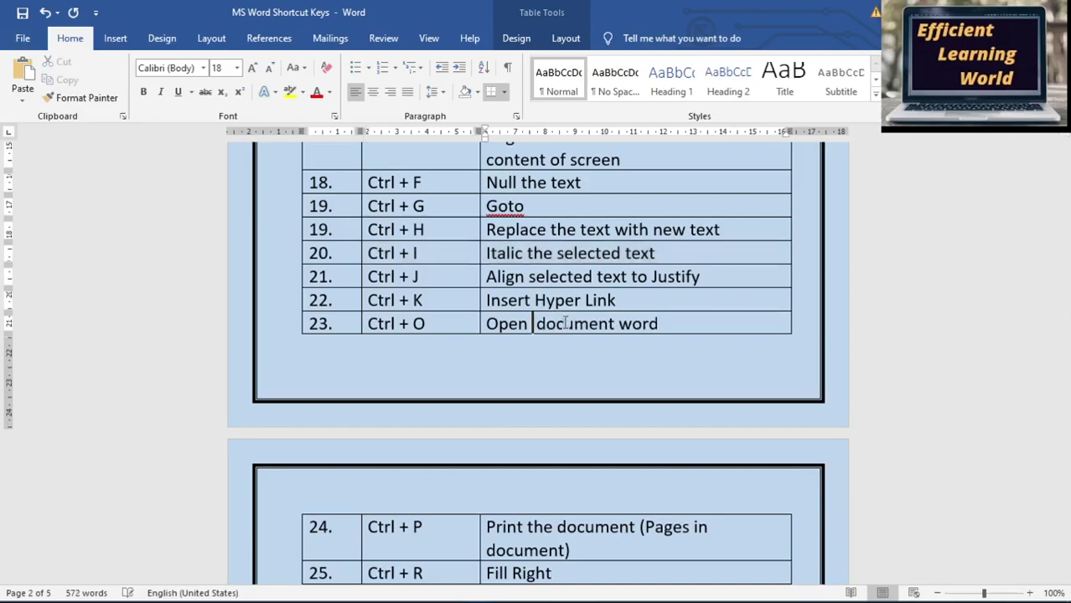
{"action": "key", "text": "BackSpace"}
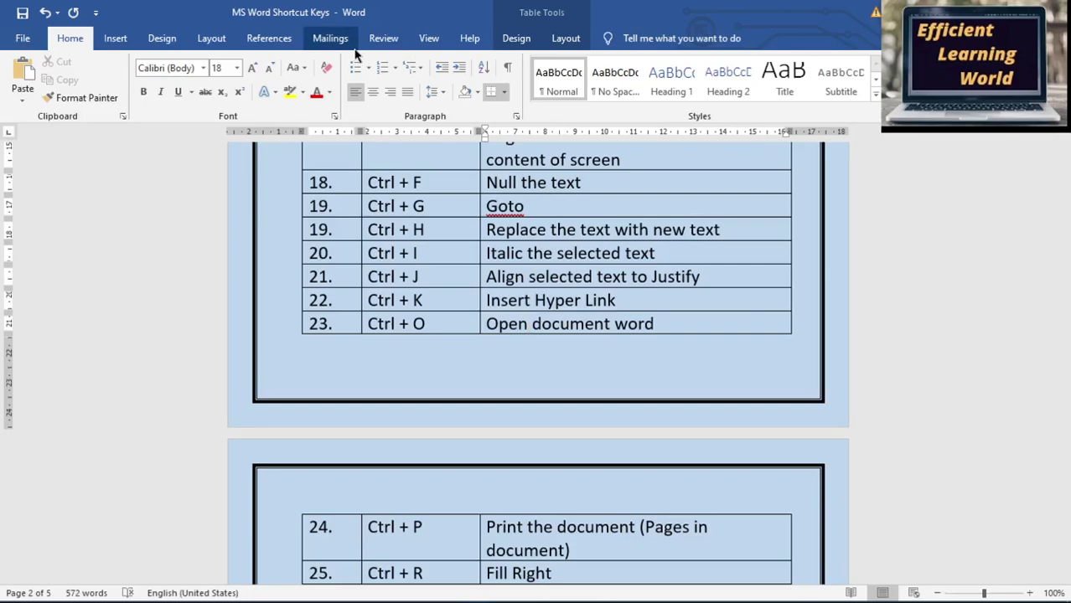
- Browse This PC and the file browser from the Open screen, then cancel without opening anything
{"action": "key", "text": "ctrl+o"}
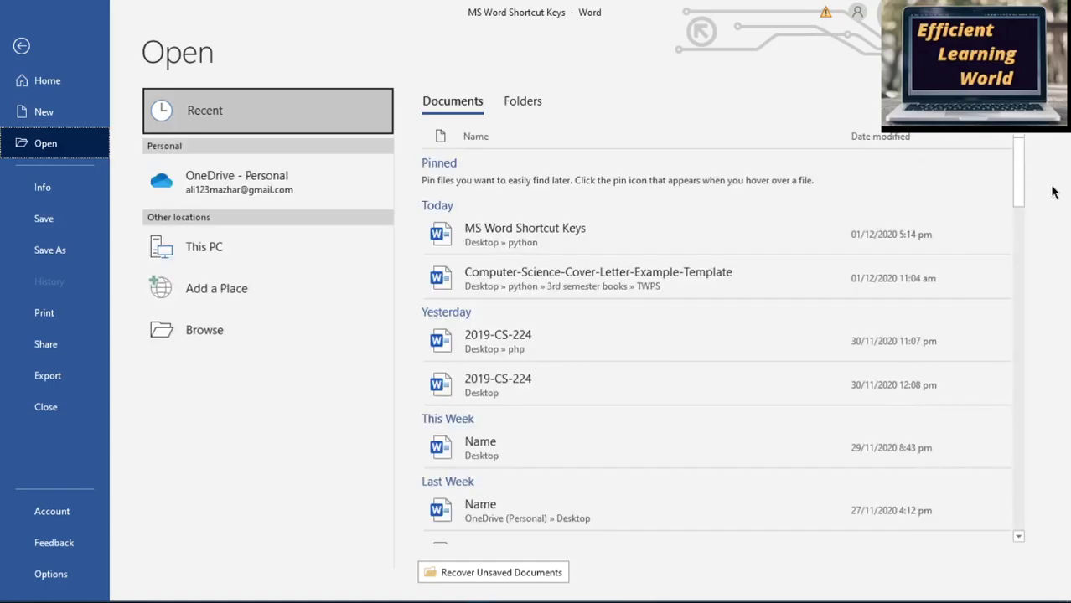
{"action": "left_click_drag", "start_coordinate": [1016, 164], "coordinate": [1009, 208]}
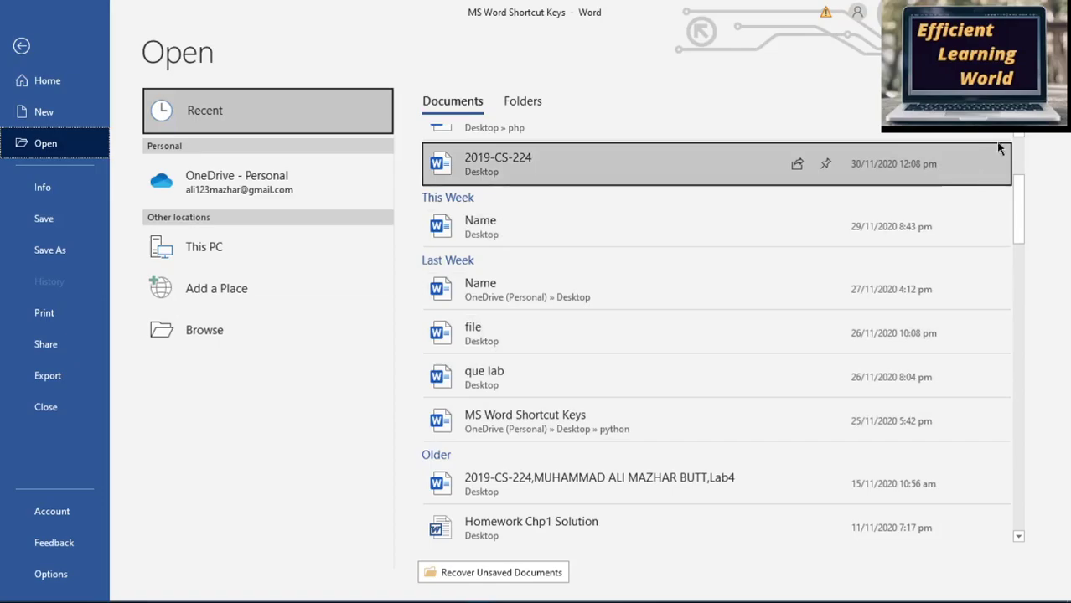
{"action": "scroll", "coordinate": [1014, 158], "scroll_direction": "up", "scroll_amount": 3}
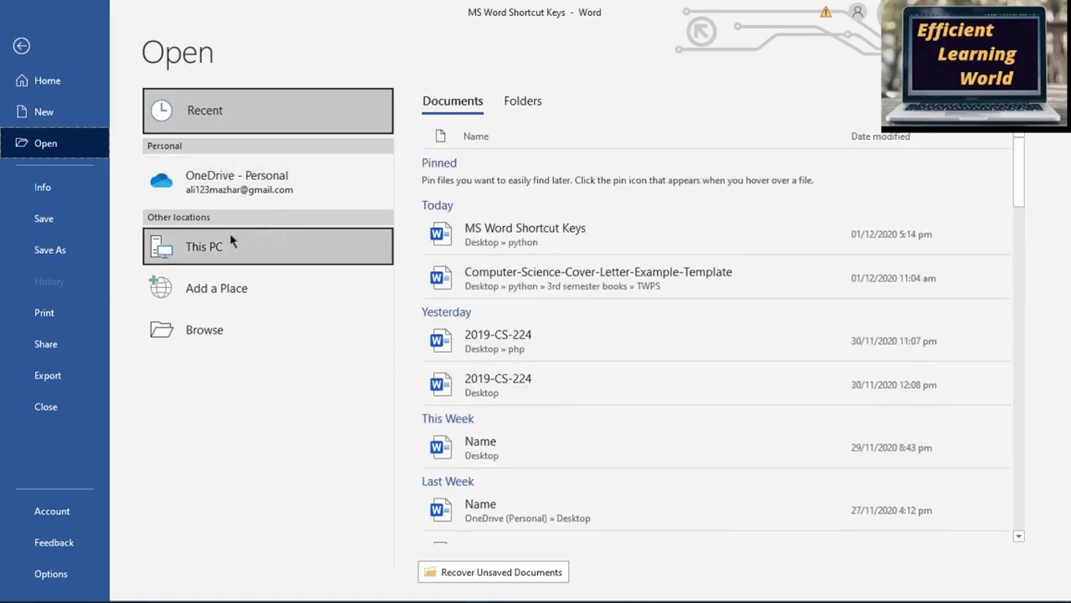
{"action": "left_click", "coordinate": [181, 255]}
{"action": "left_click", "coordinate": [517, 136]}
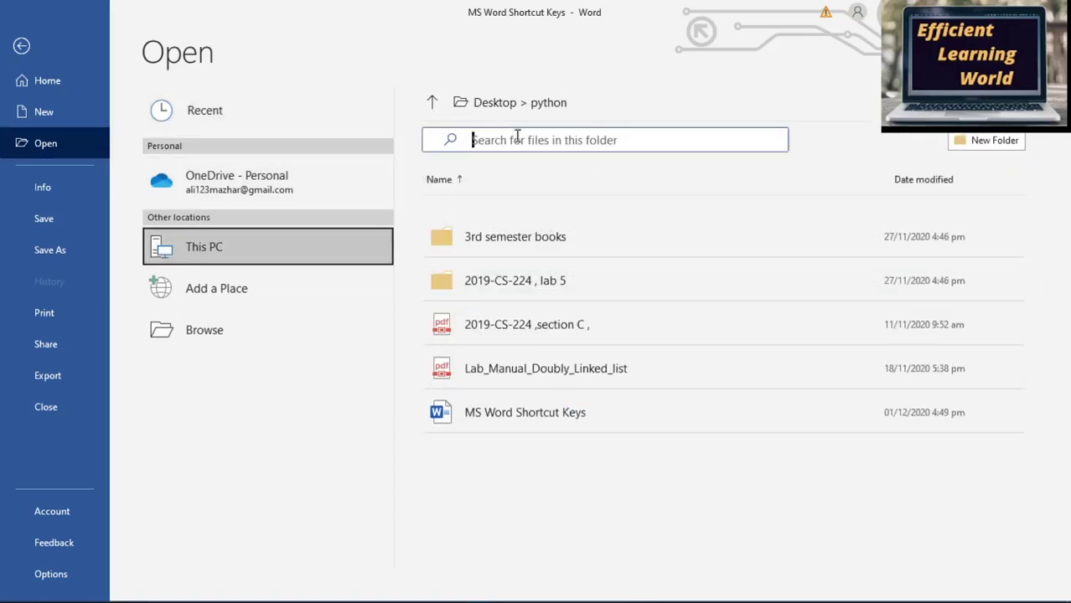
{"action": "left_click", "coordinate": [229, 328]}
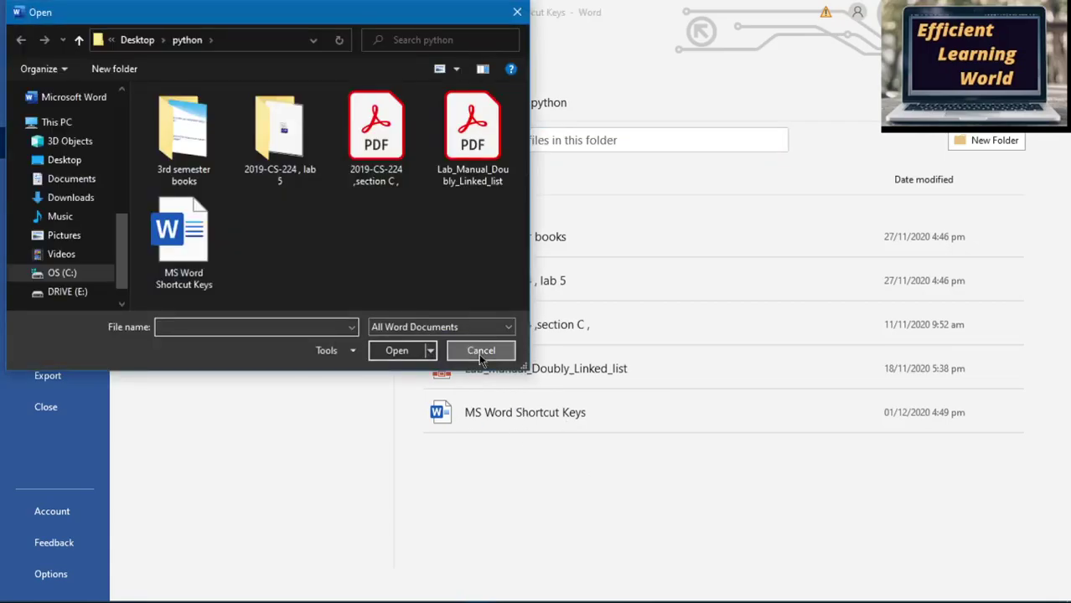
{"action": "left_click", "coordinate": [479, 352]}
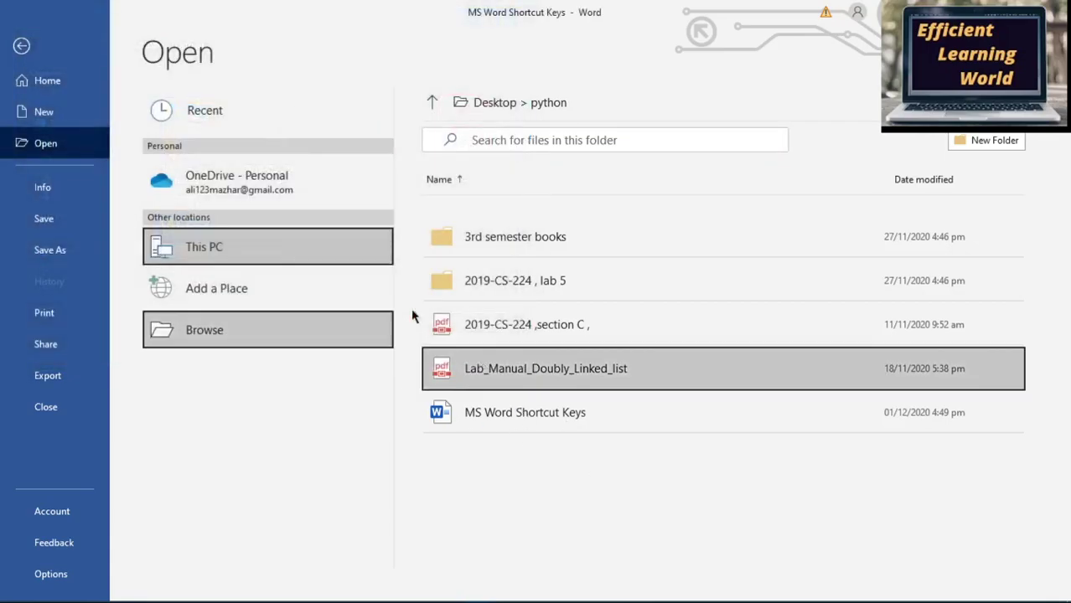
{"action": "left_click", "coordinate": [22, 46]}
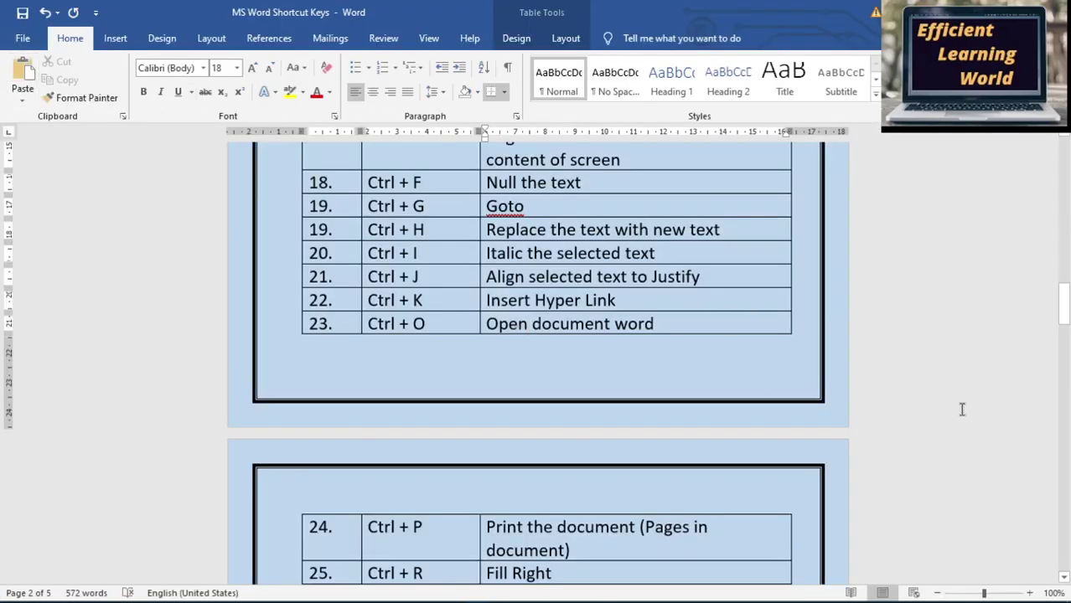
{"action": "left_click_drag", "start_coordinate": [1065, 315], "coordinate": [1065, 343]}
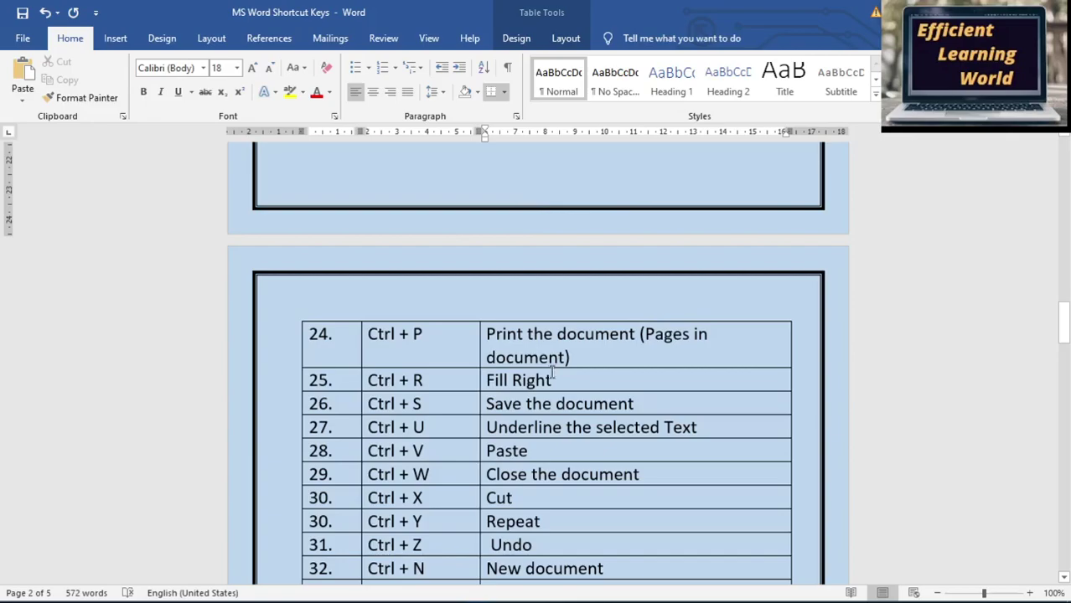
{"action": "key", "text": "ctrl+p"}
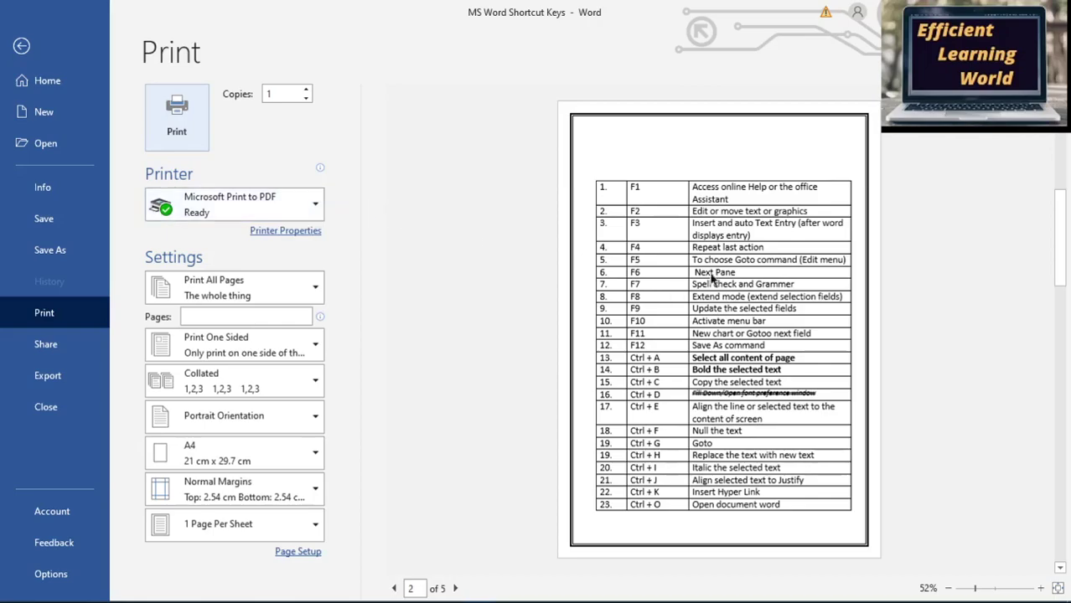
{"action": "left_click", "coordinate": [280, 214]}
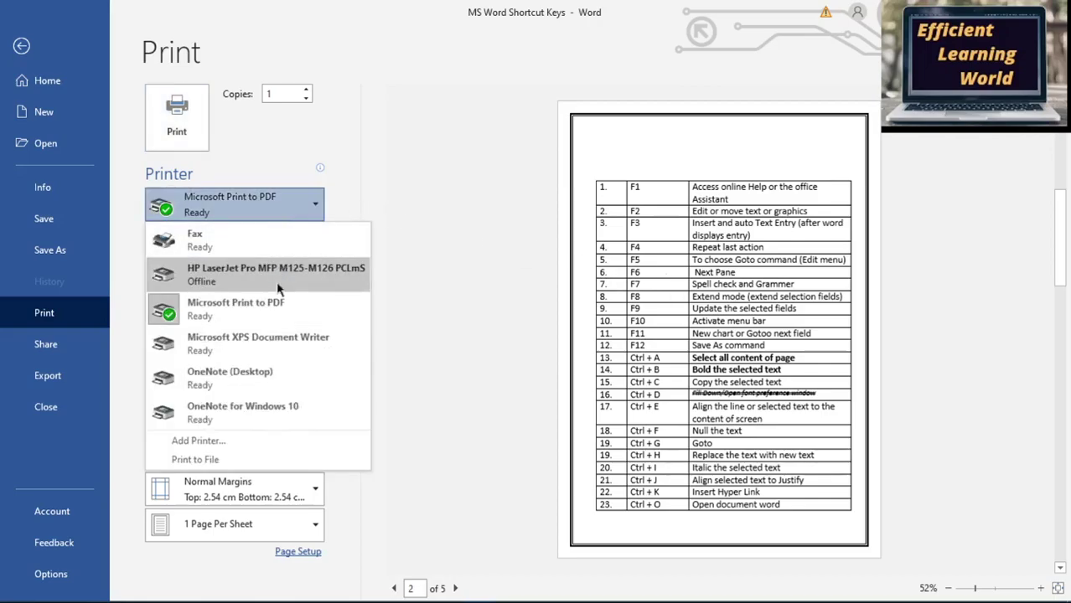
{"action": "mouse_move", "coordinate": [194, 249]}
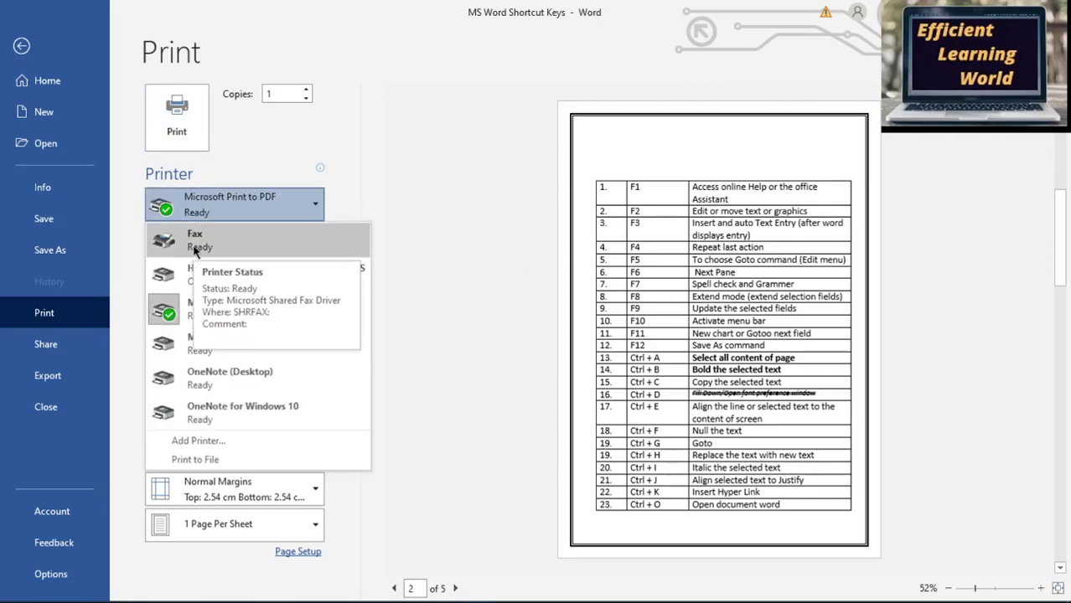
{"action": "left_click", "coordinate": [494, 279]}
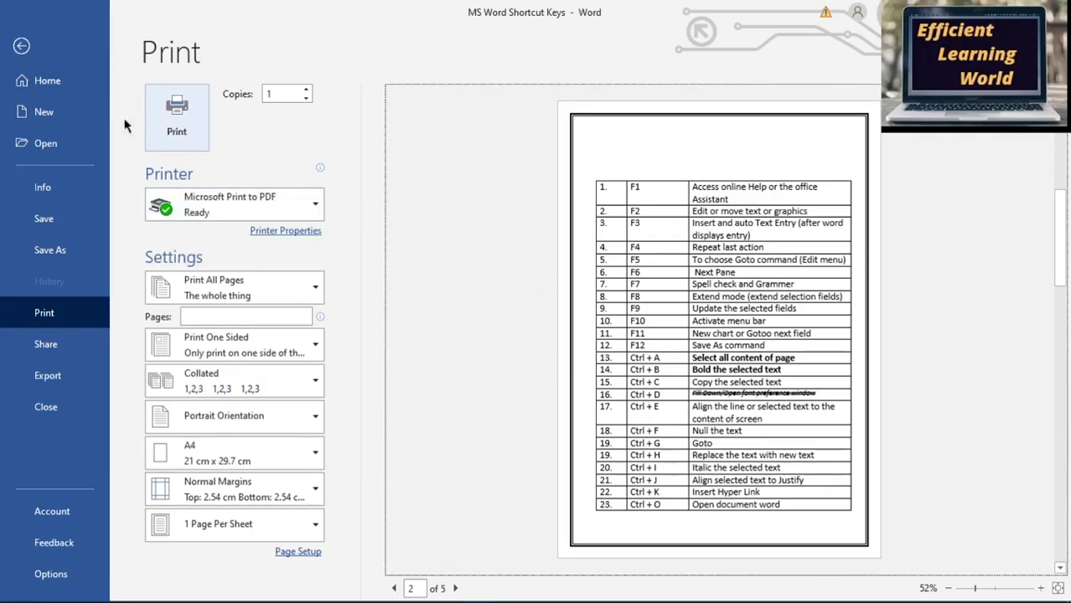
{"action": "left_click", "coordinate": [21, 45]}
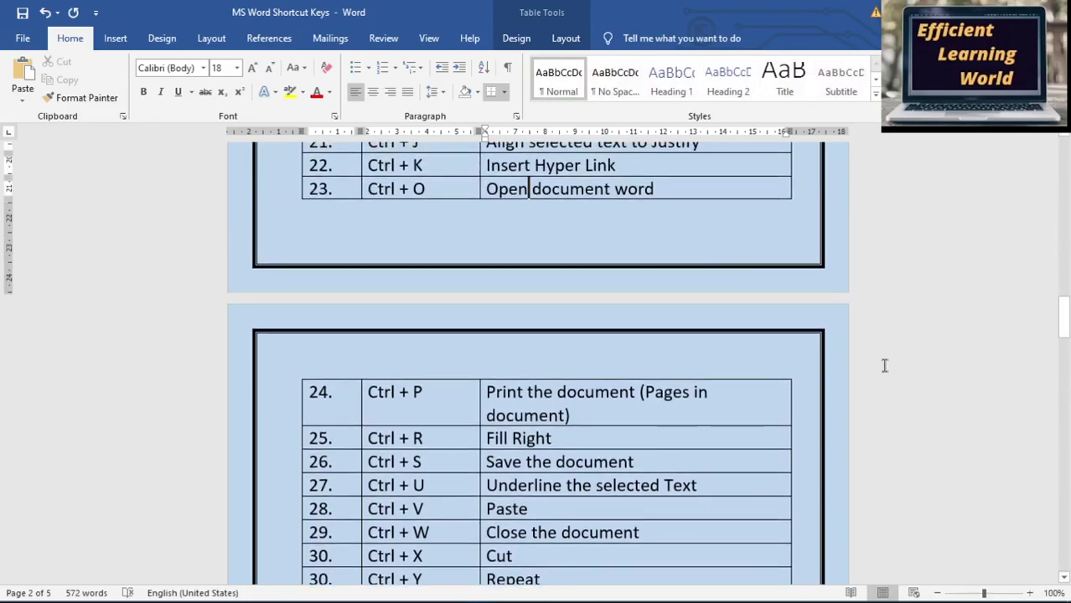
- Save the MS Word Shortcut Keys document and briefly view the File start screen
{"action": "left_click_drag", "start_coordinate": [1062, 325], "coordinate": [1064, 338]}
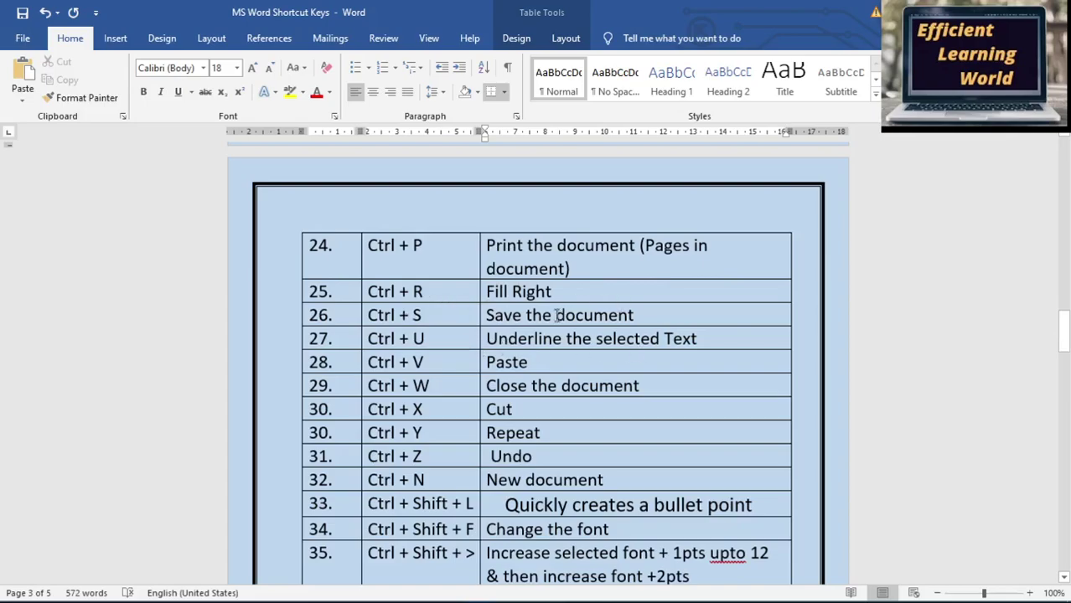
{"action": "left_click", "coordinate": [23, 13]}
{"action": "left_click", "coordinate": [23, 39]}
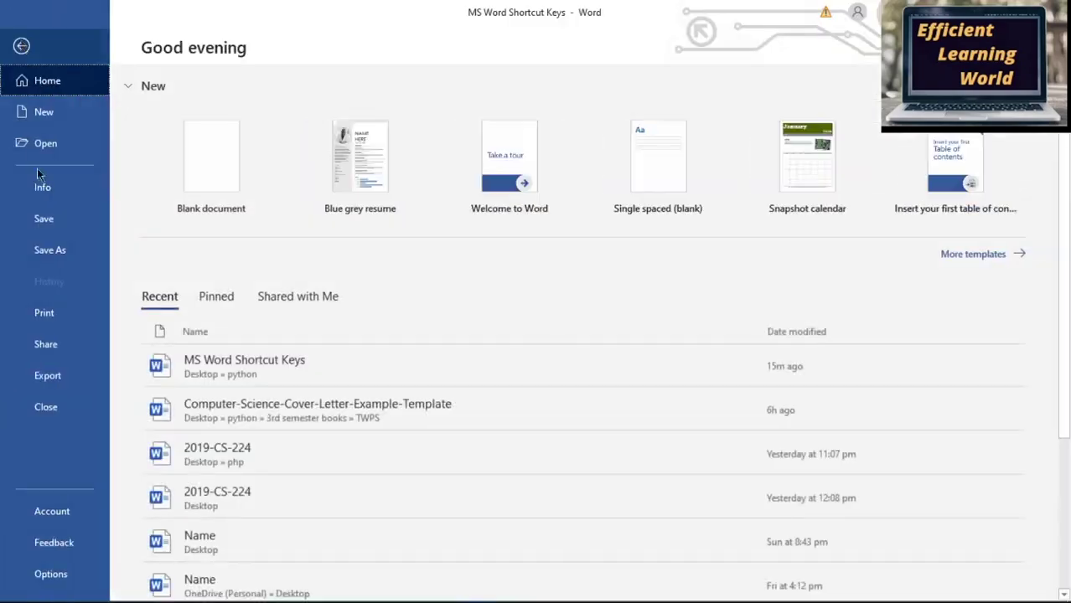
{"action": "key", "text": "Escape"}
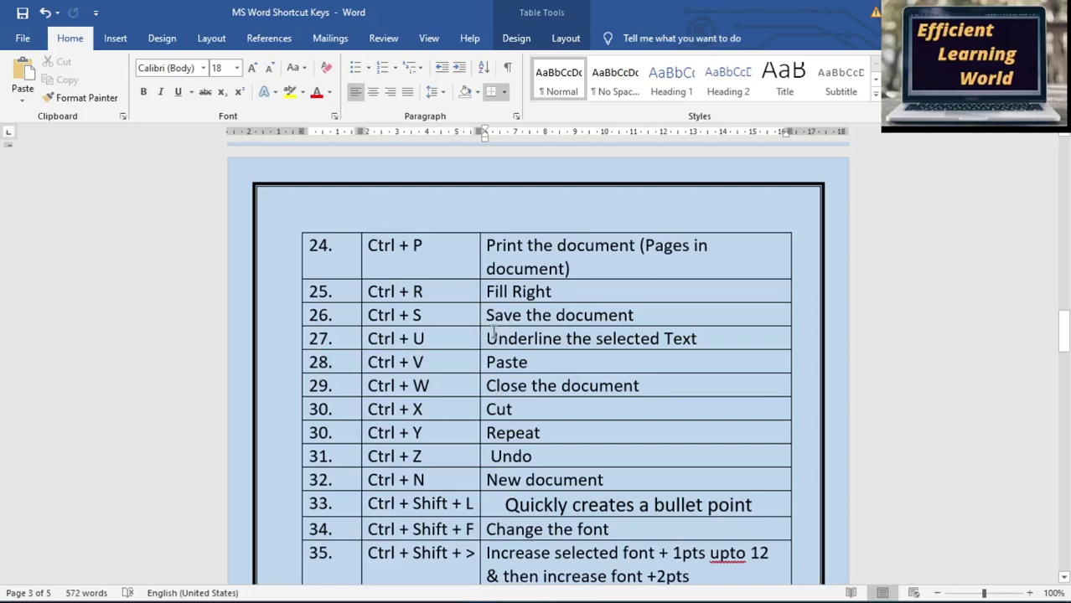
- Underline 'Save the document' and 'Underline the selected Text' in rows 26–27, then select the Ctrl + V row
{"action": "left_click_drag", "start_coordinate": [489, 335], "coordinate": [719, 325]}
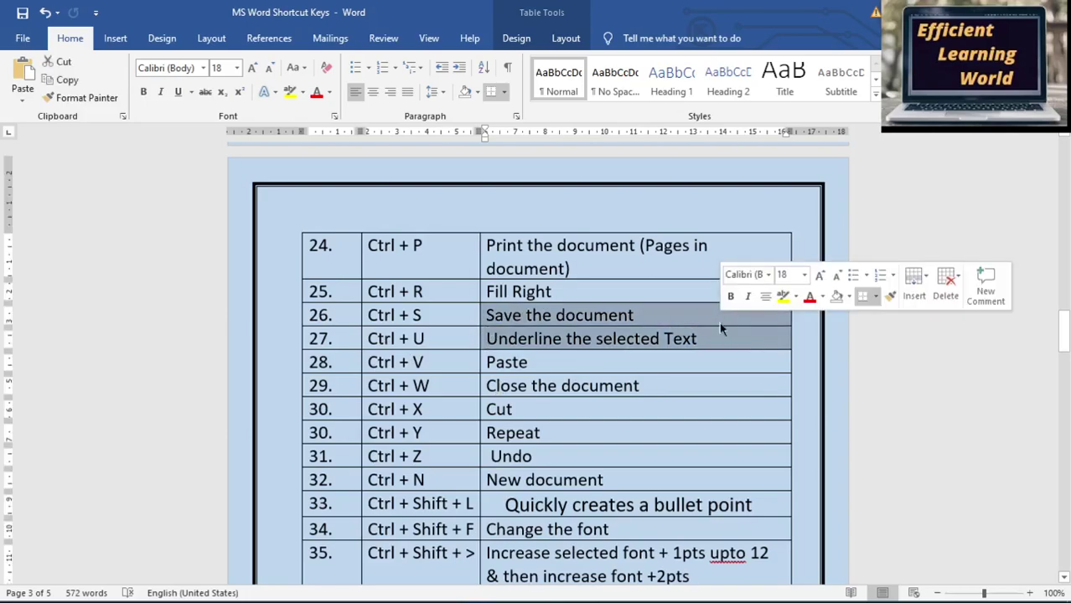
{"action": "key", "text": "ctrl+u"}
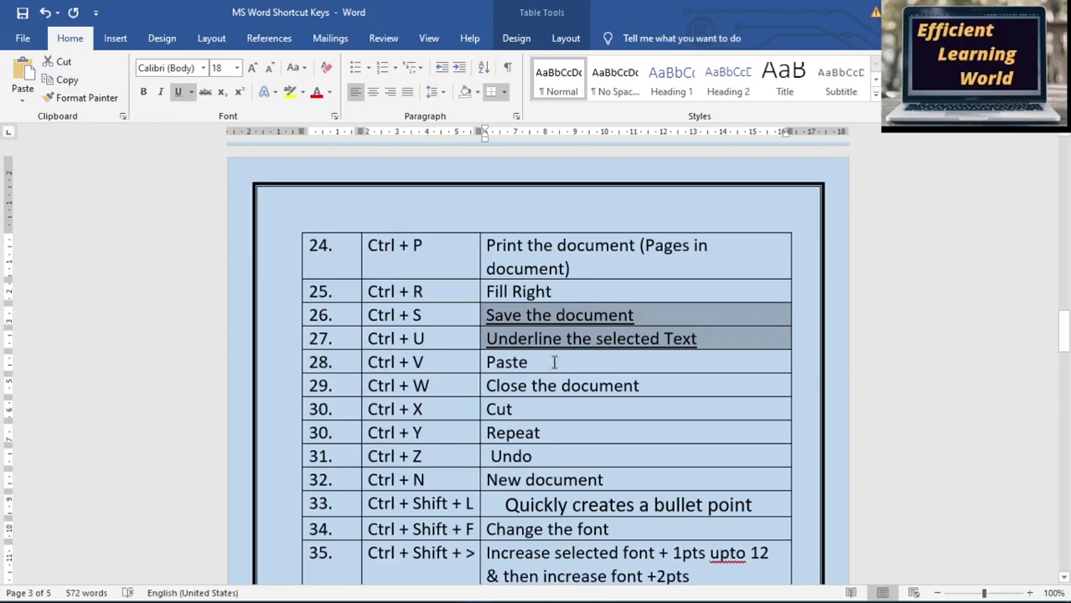
{"action": "left_click", "coordinate": [526, 362]}
{"action": "left_click_drag", "start_coordinate": [526, 362], "coordinate": [474, 366]}
{"action": "key", "text": "ctrl+c"}
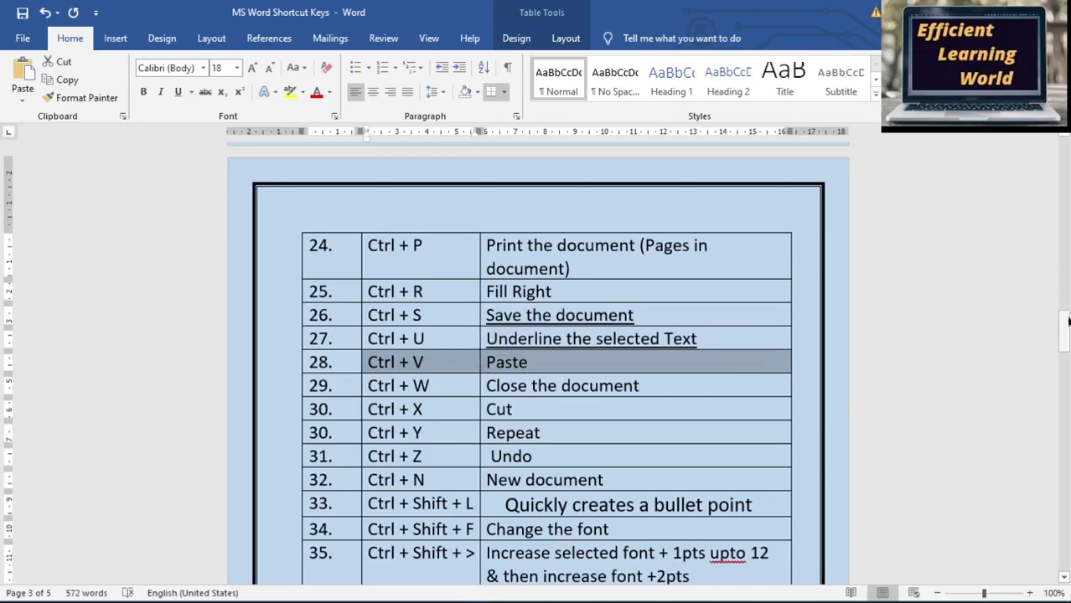
- Paste the copied Ctrl + V / Paste row below the Thank you message on the last page
{"action": "left_click_drag", "start_coordinate": [1064, 330], "coordinate": [1065, 490]}
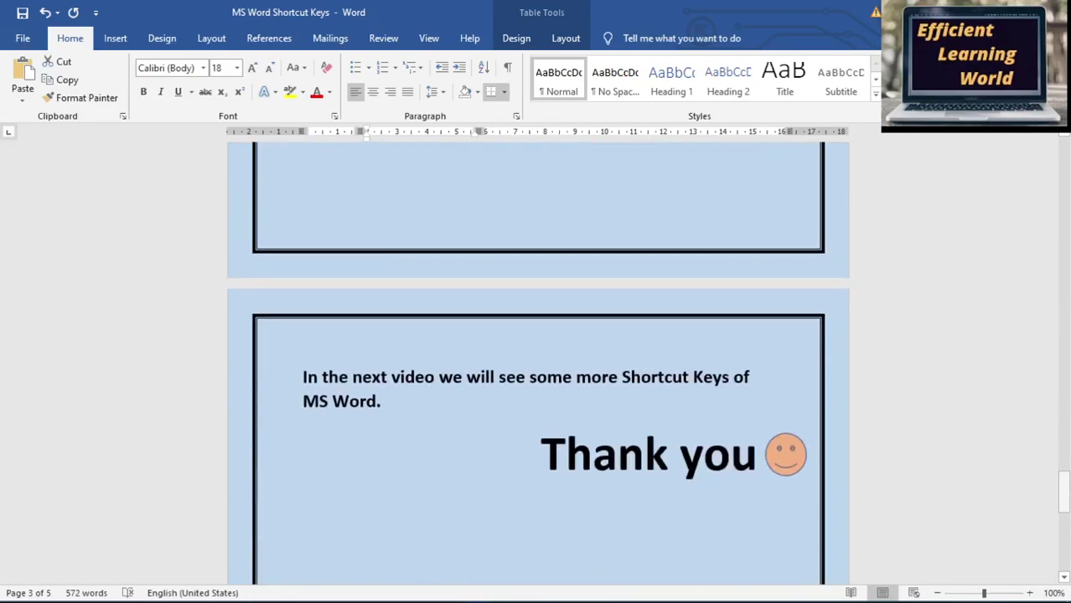
{"action": "left_click", "coordinate": [761, 461]}
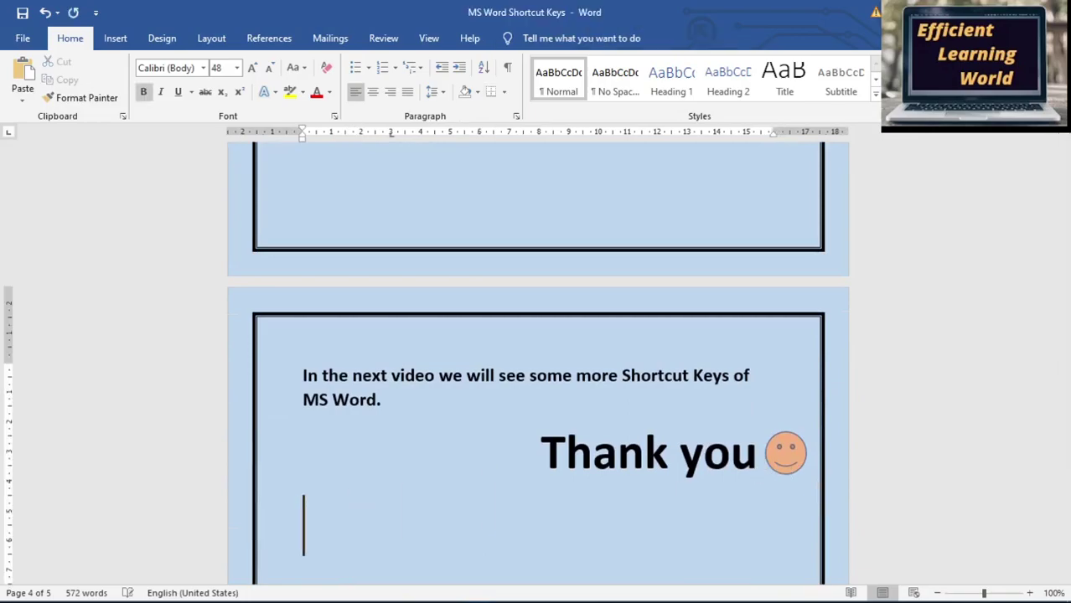
{"action": "key", "text": "ctrl+v"}
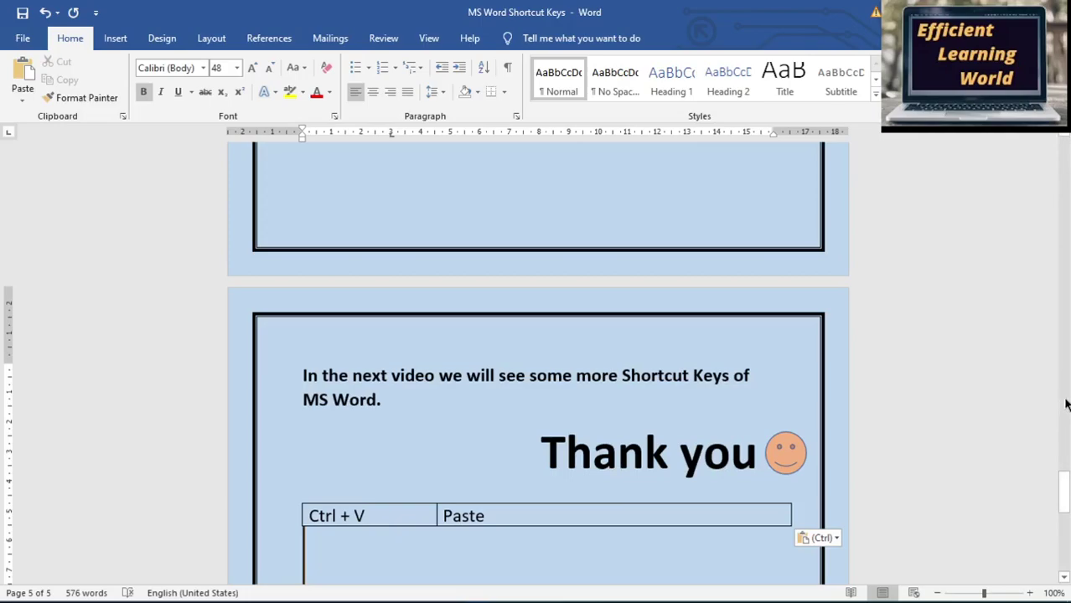
{"action": "left_click", "coordinate": [1064, 337]}
{"action": "left_click_drag", "start_coordinate": [1064, 338], "coordinate": [1067, 343]}
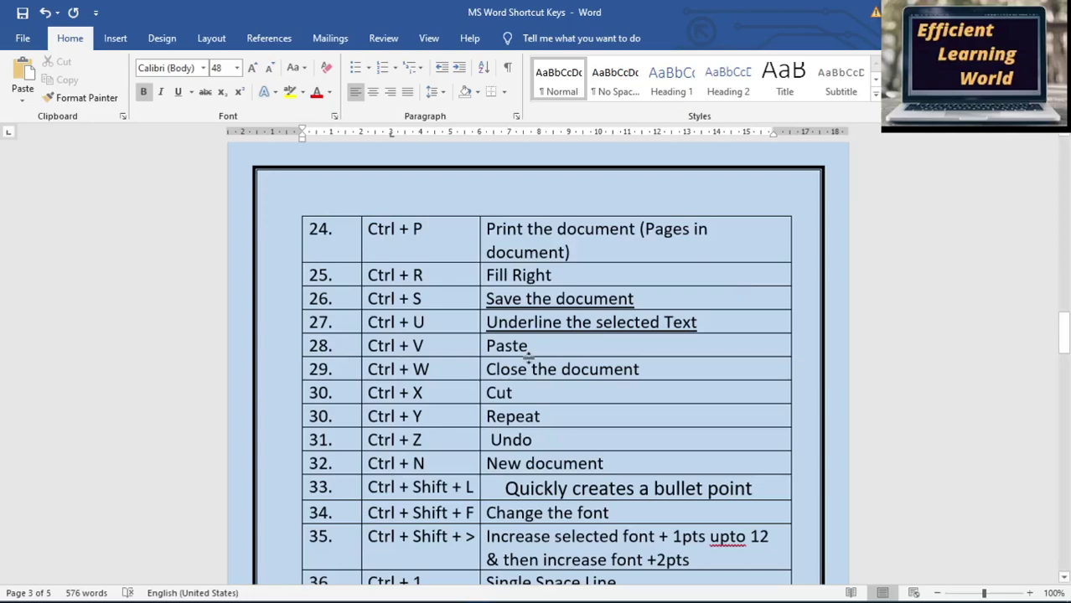
- Cut 'Close the document' from row 29 and paste it below the pasted Ctrl + V row
{"action": "left_click_drag", "start_coordinate": [670, 364], "coordinate": [472, 368]}
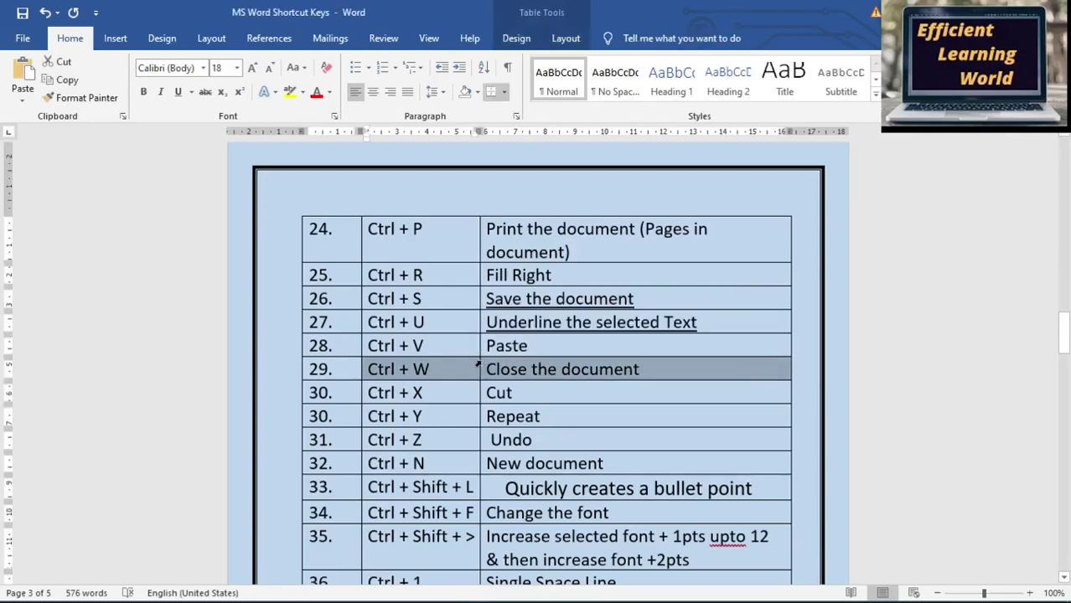
{"action": "left_click_drag", "start_coordinate": [484, 369], "coordinate": [640, 369]}
{"action": "key", "text": "ctrl+c"}
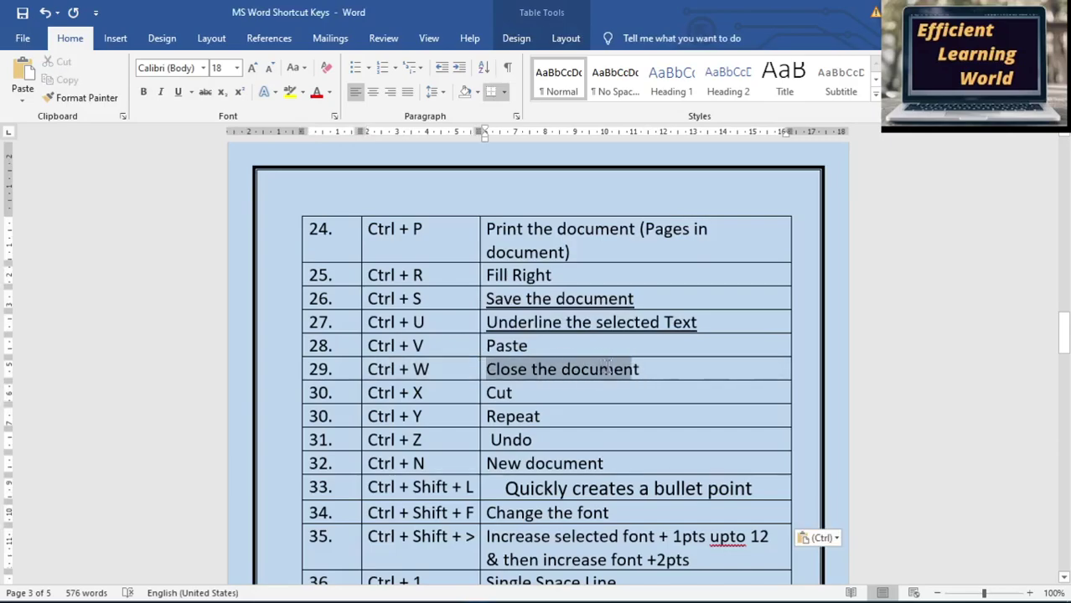
{"action": "key", "text": "Delete"}
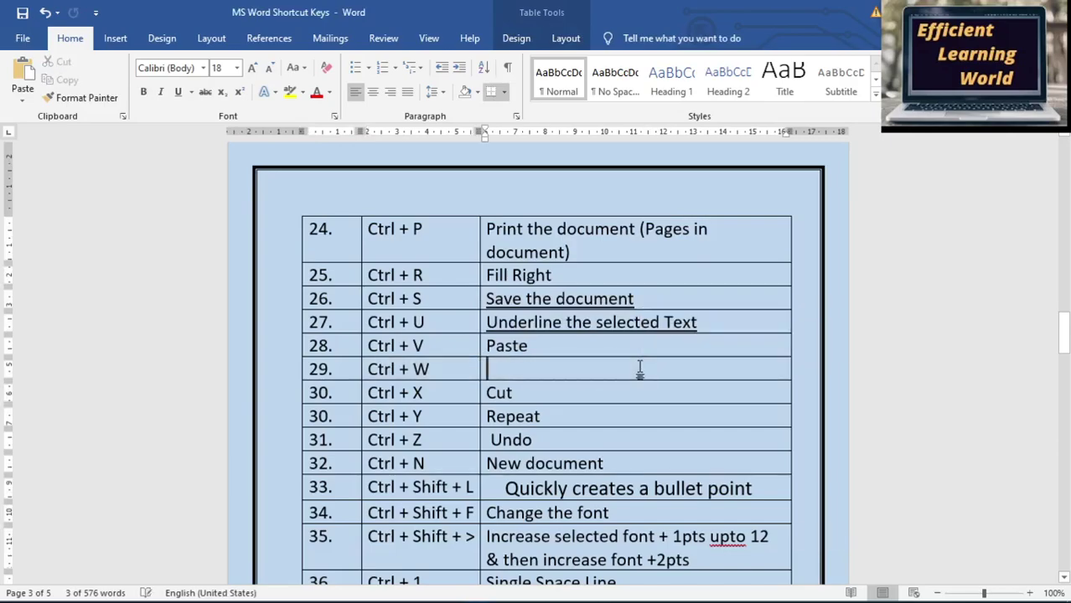
{"action": "left_click_drag", "start_coordinate": [1062, 332], "coordinate": [1062, 513]}
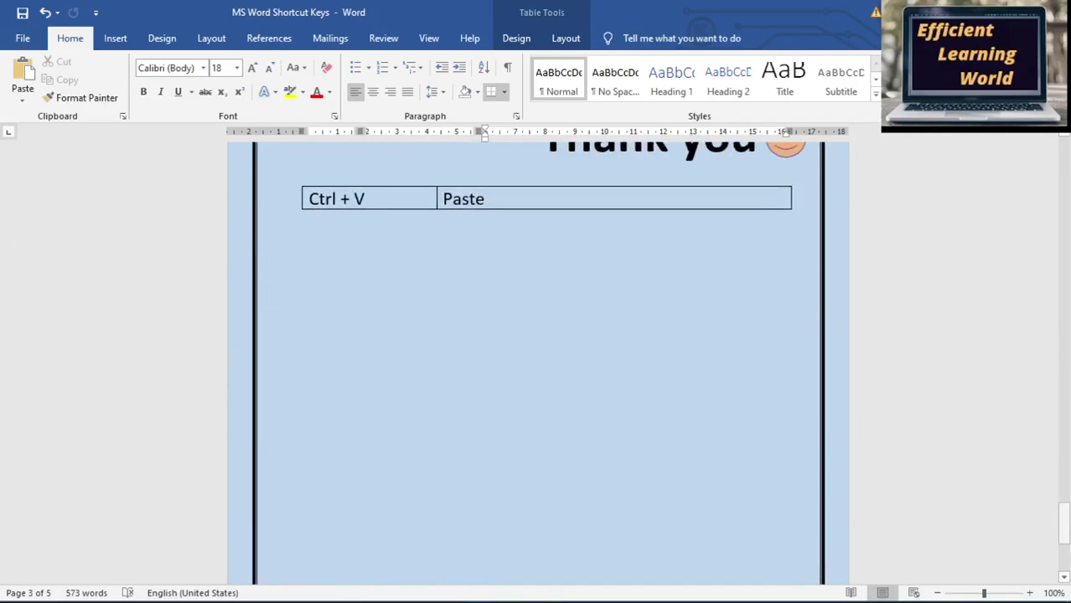
{"action": "left_click", "coordinate": [447, 222]}
{"action": "key", "text": "ctrl+v"}
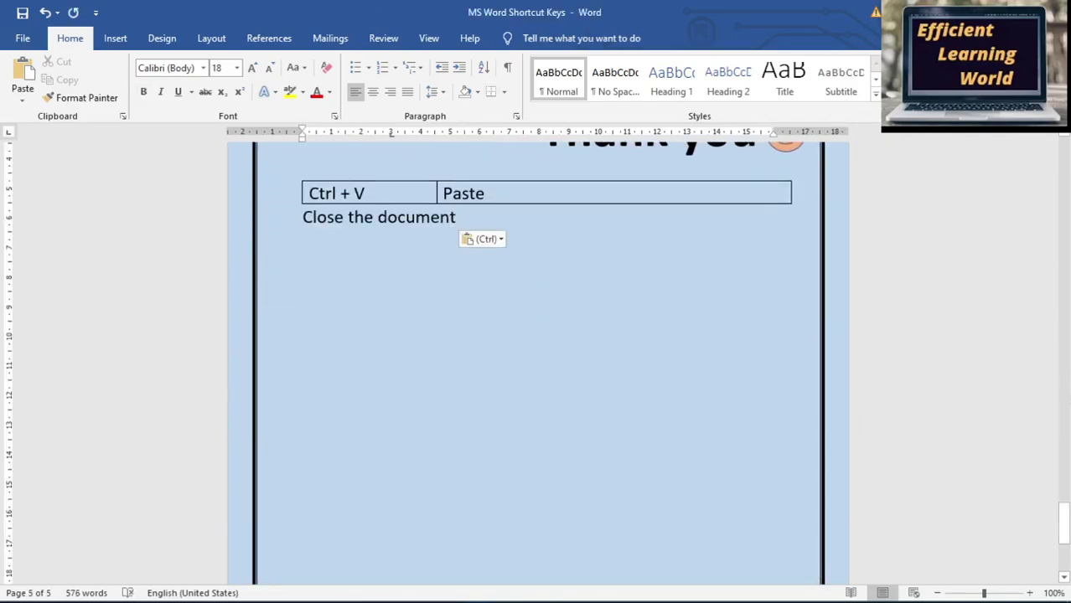
- Paste 'Close the document' back into row 29's Ctrl + W cell and create a new blank document
{"action": "left_click_drag", "start_coordinate": [1062, 525], "coordinate": [1046, 333]}
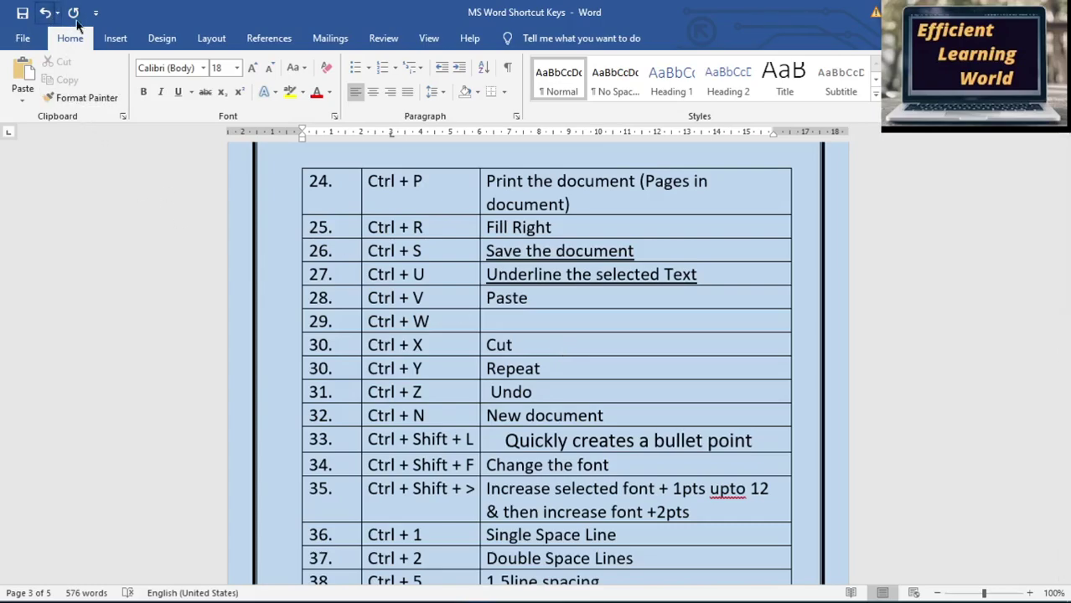
{"action": "left_click", "coordinate": [520, 320]}
{"action": "key", "text": "ctrl+v"}
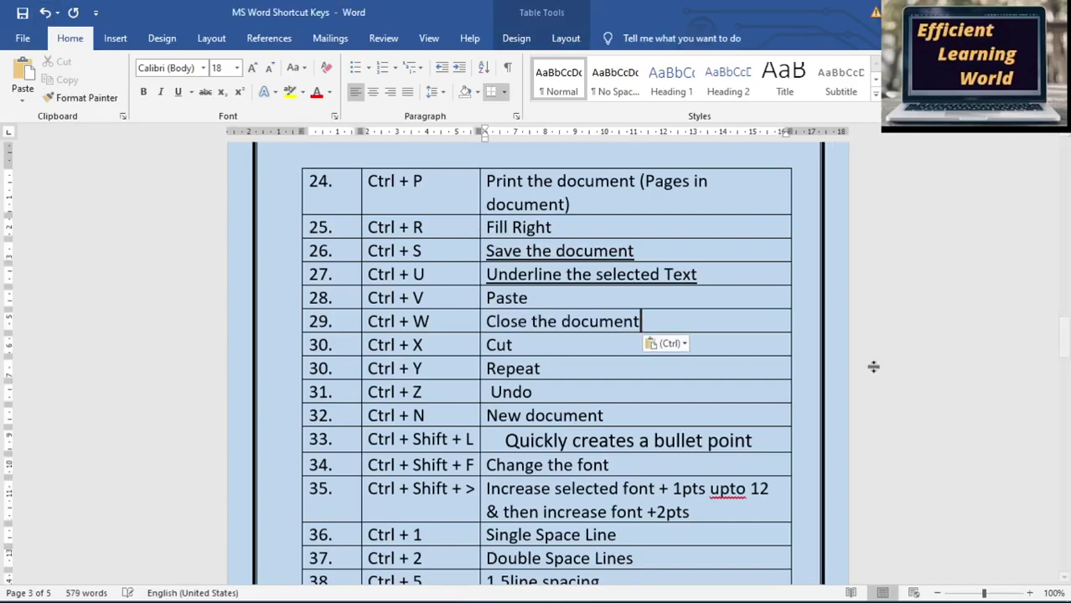
{"action": "left_click_drag", "start_coordinate": [1067, 343], "coordinate": [1067, 353]}
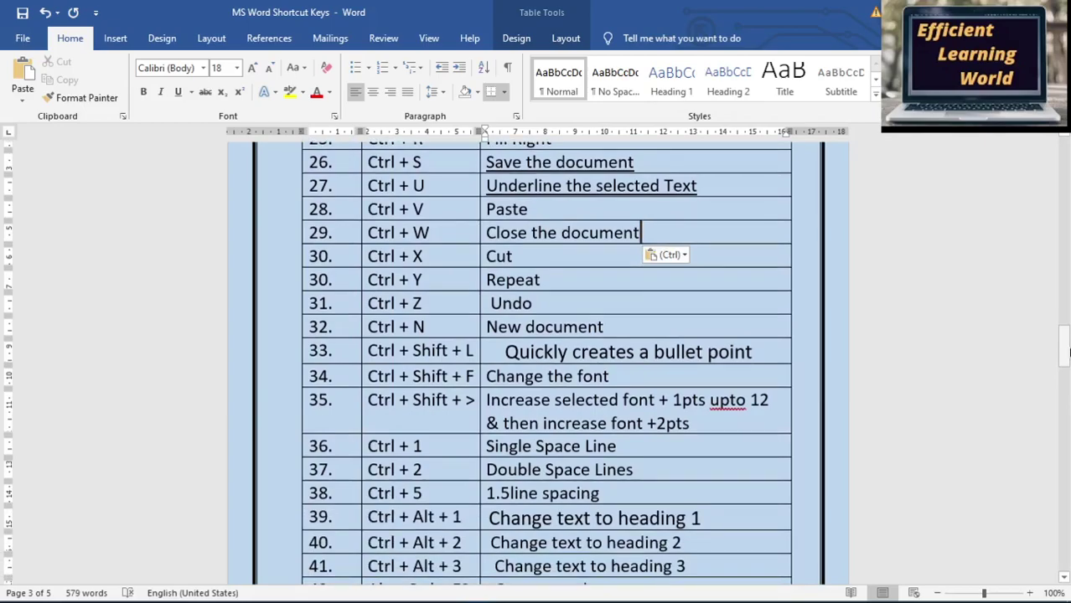
{"action": "key", "text": "ctrl+n"}
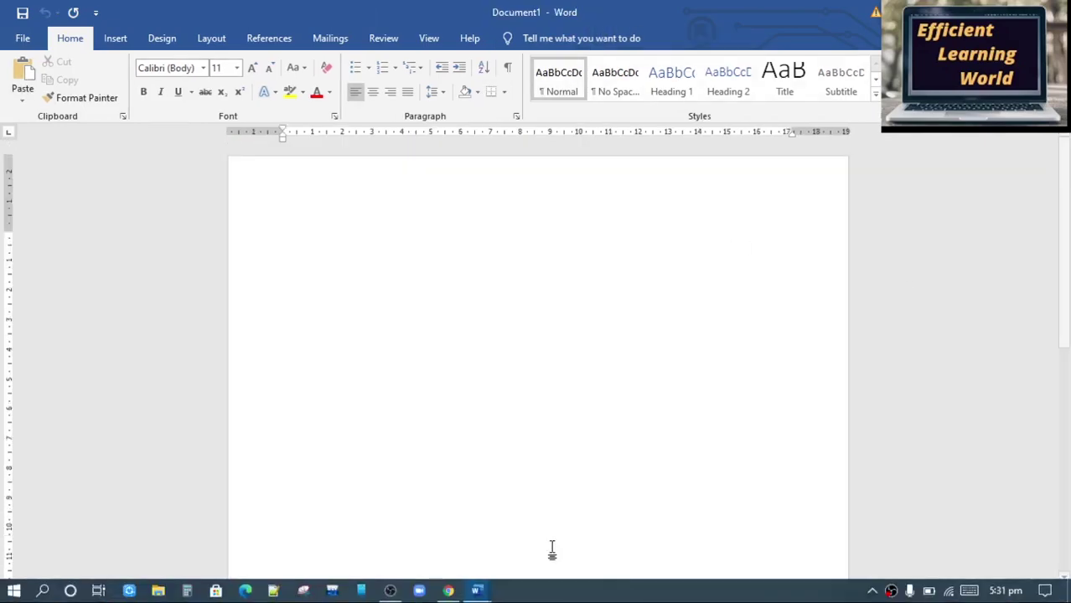
- Close the blank Document1 window from its taskbar thumbnail
{"action": "mouse_move", "coordinate": [476, 591]}
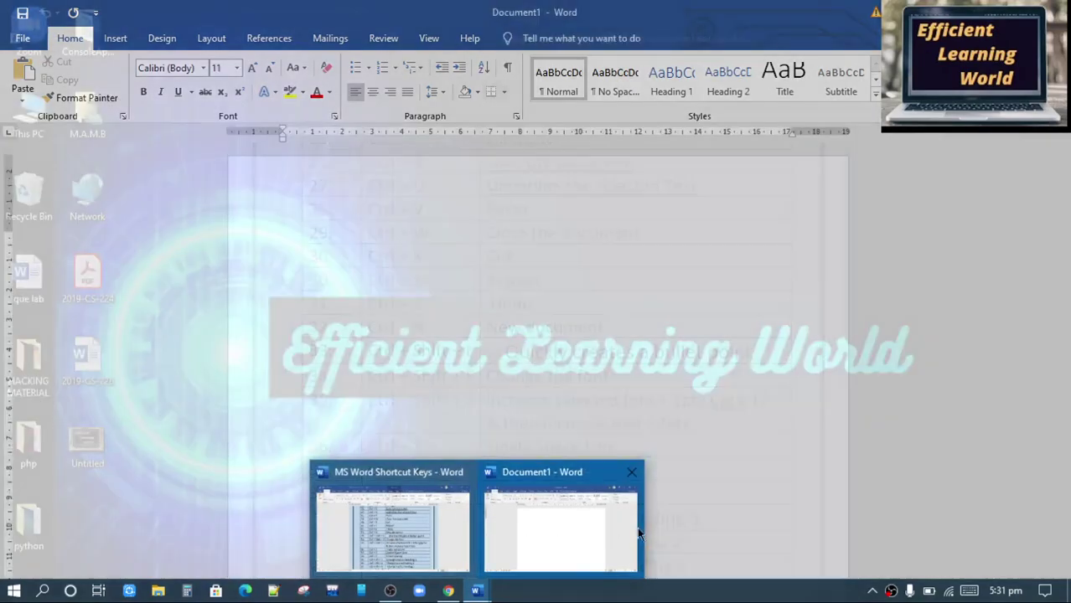
{"action": "left_click", "coordinate": [632, 472]}
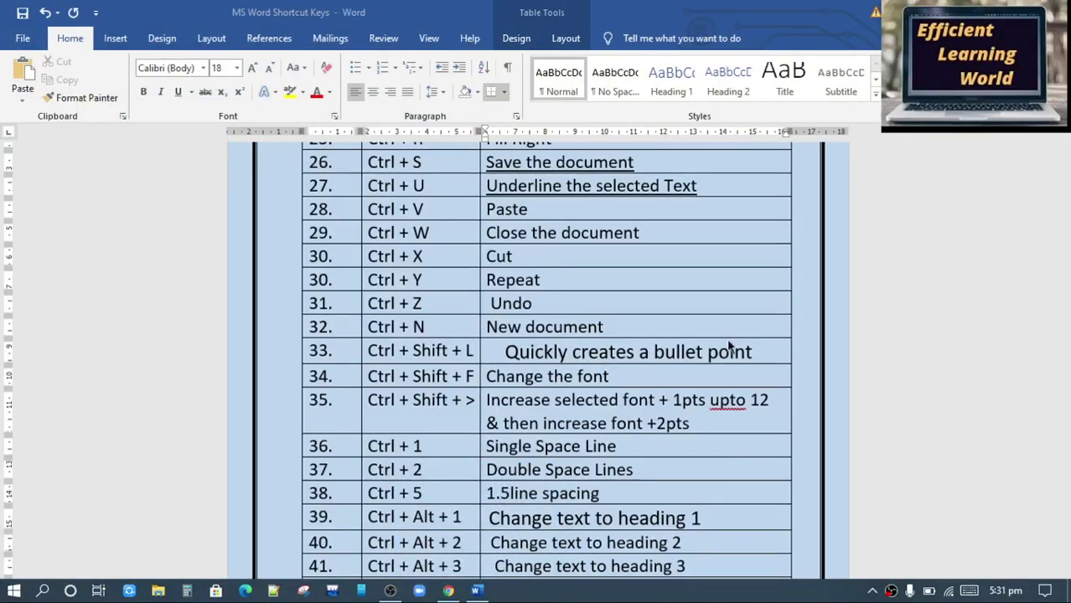
- Turn row 33's 'Quickly creates a bullet point' into a list item, trying an arrow bullet, then i./ii./iii. numbering
{"action": "left_click", "coordinate": [507, 350]}
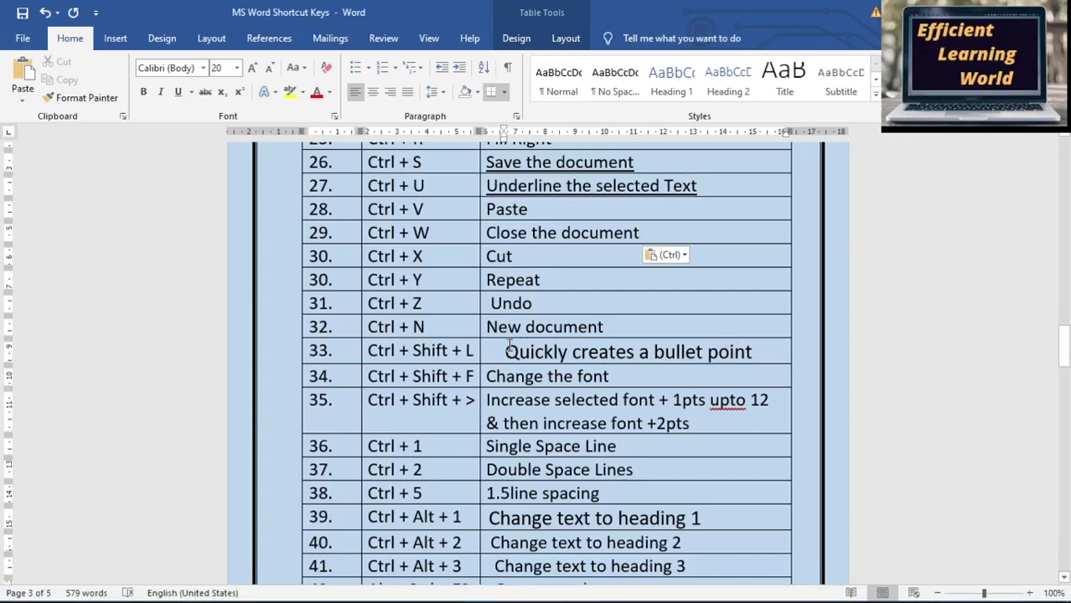
{"action": "key", "text": "ctrl+shift+l"}
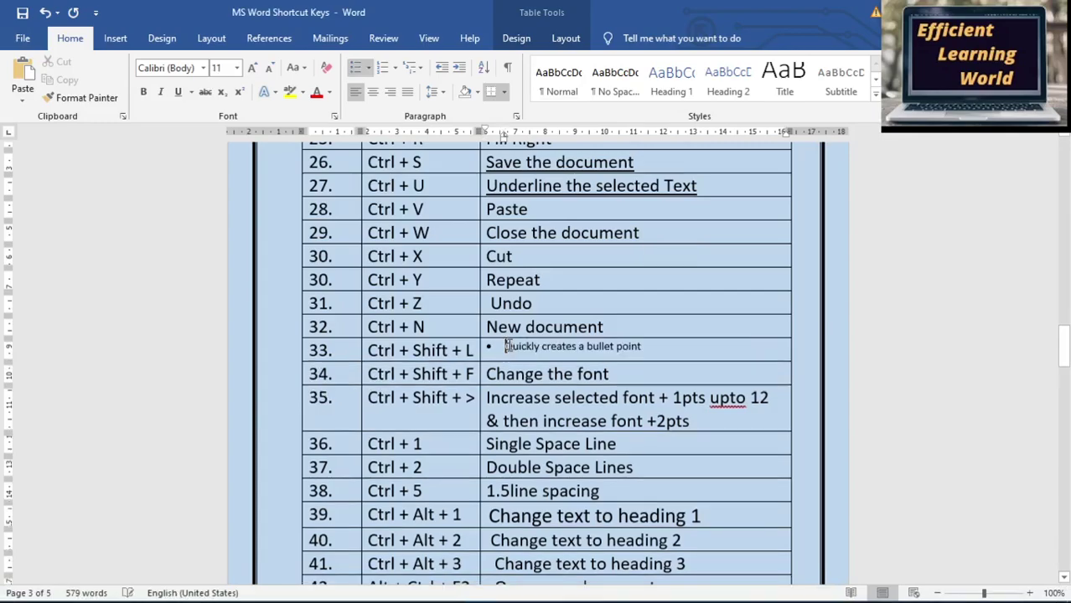
{"action": "left_click", "coordinate": [372, 67]}
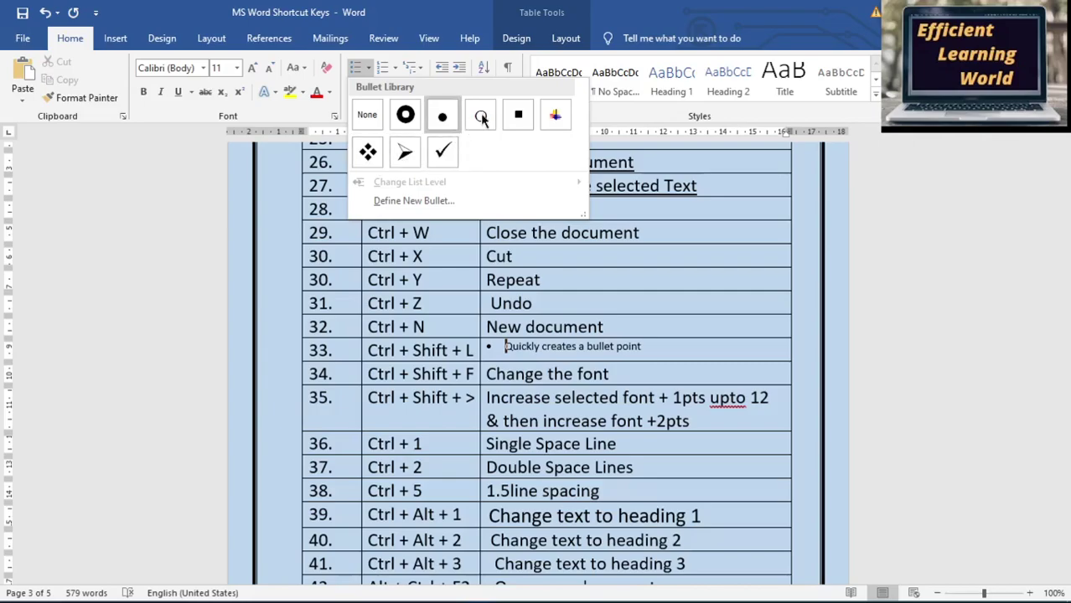
{"action": "left_click", "coordinate": [407, 157]}
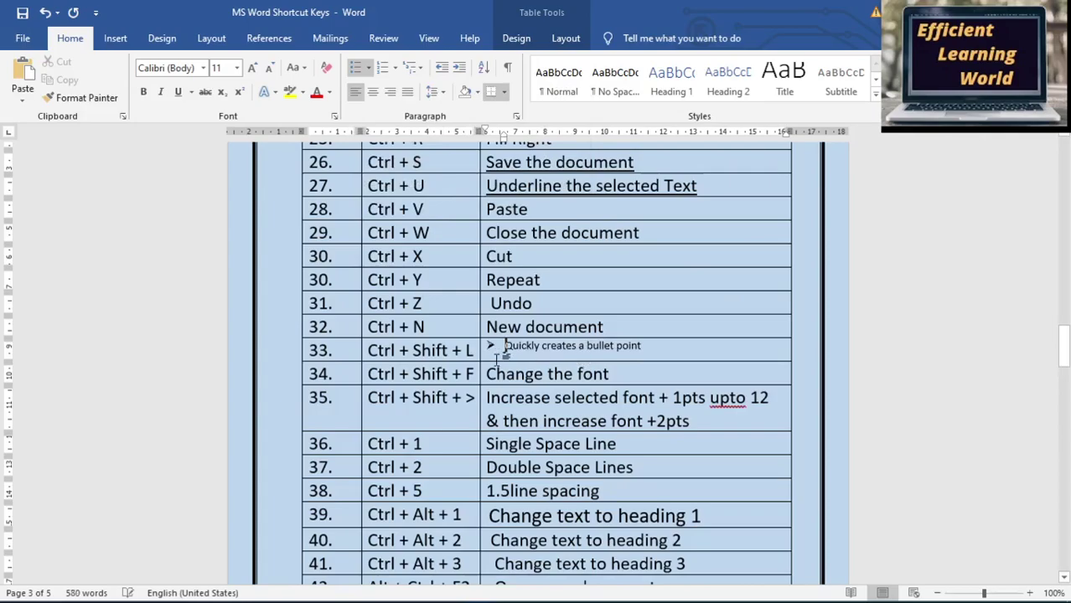
{"action": "left_click", "coordinate": [396, 67]}
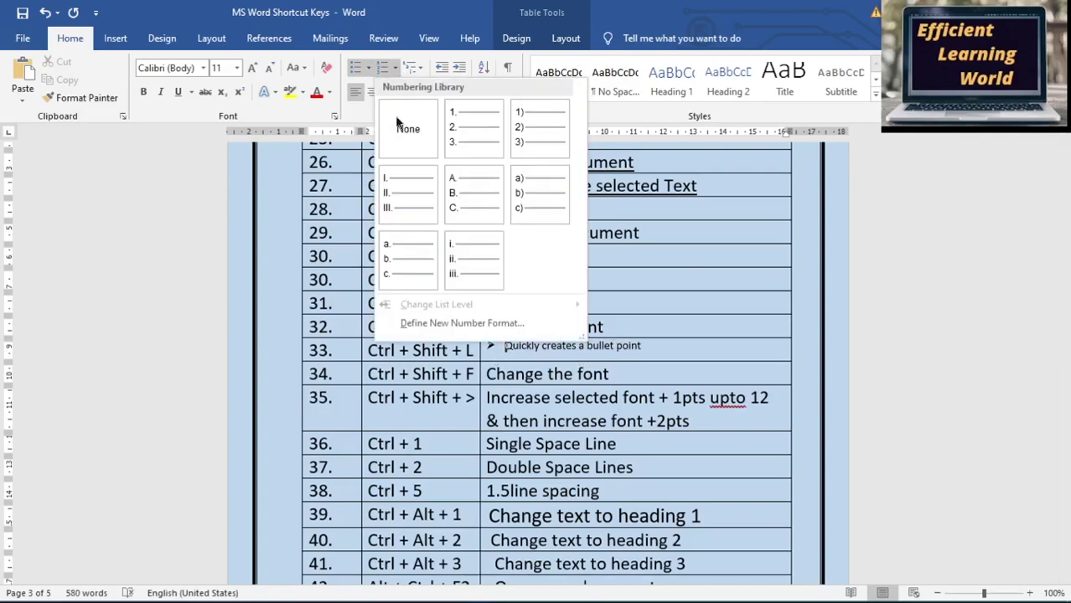
{"action": "left_click", "coordinate": [465, 270]}
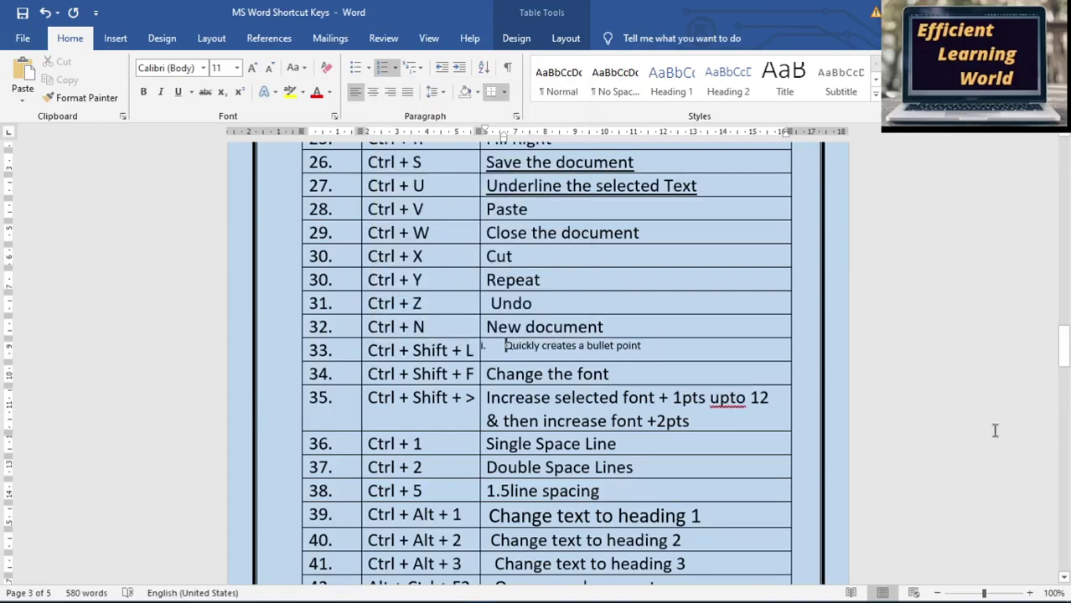
{"action": "left_click_drag", "start_coordinate": [1062, 354], "coordinate": [1063, 365]}
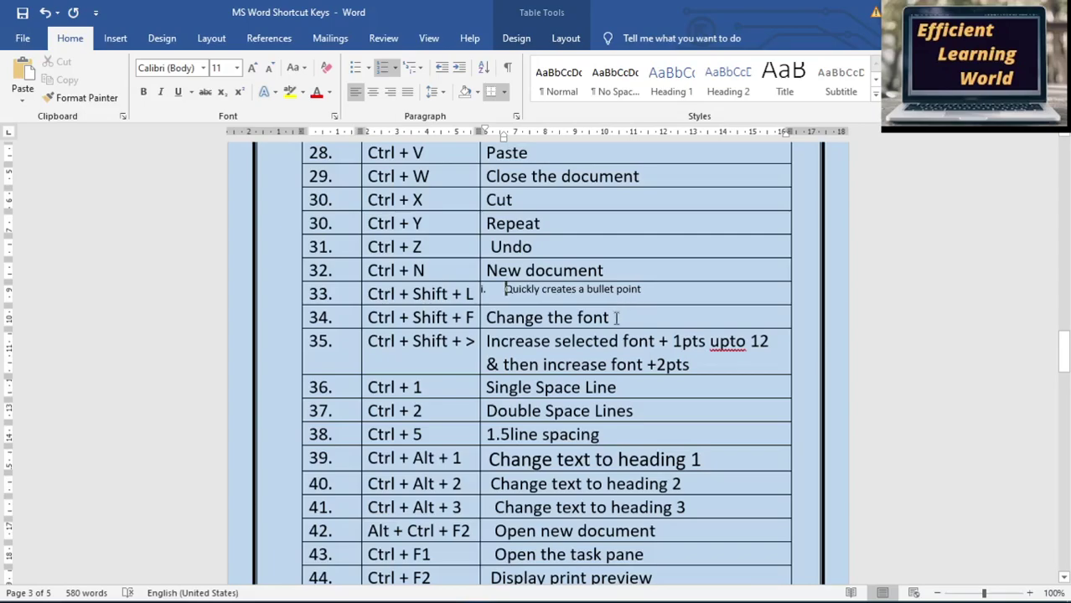
- Apply single strikethrough to row 34's 'Change the font' through the Font dialog (Ctrl+Shift+F)
{"action": "left_click_drag", "start_coordinate": [616, 318], "coordinate": [486, 318]}
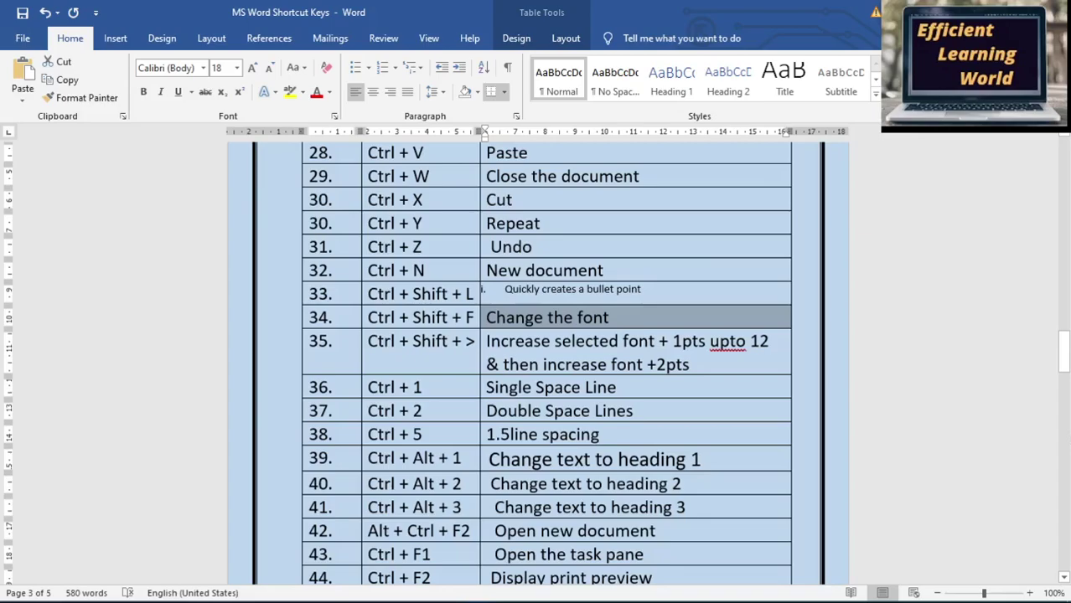
{"action": "key", "text": "ctrl+shift+f"}
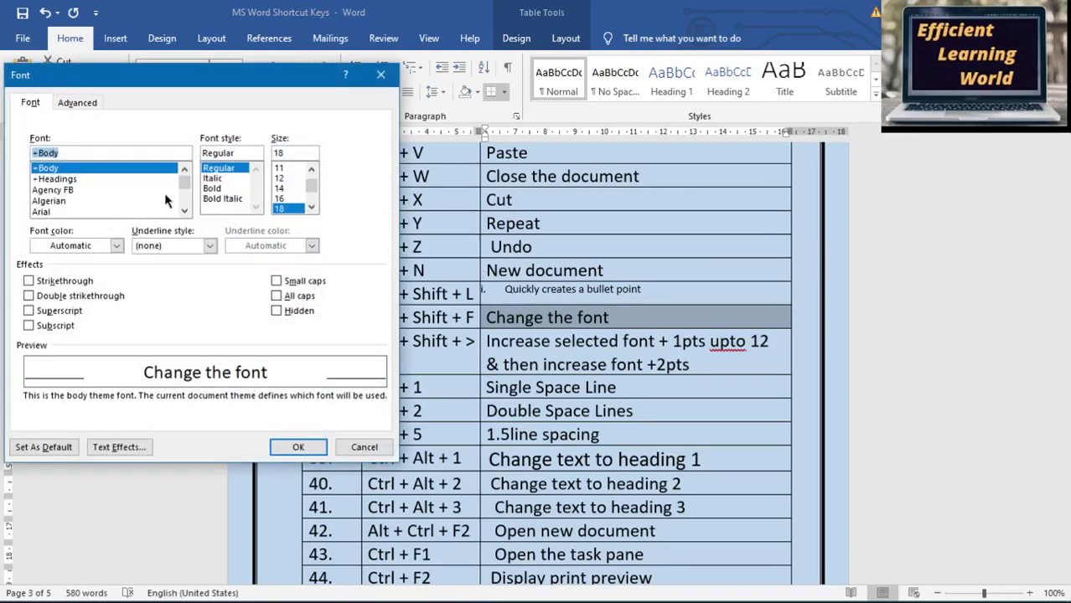
{"action": "left_click", "coordinate": [29, 282]}
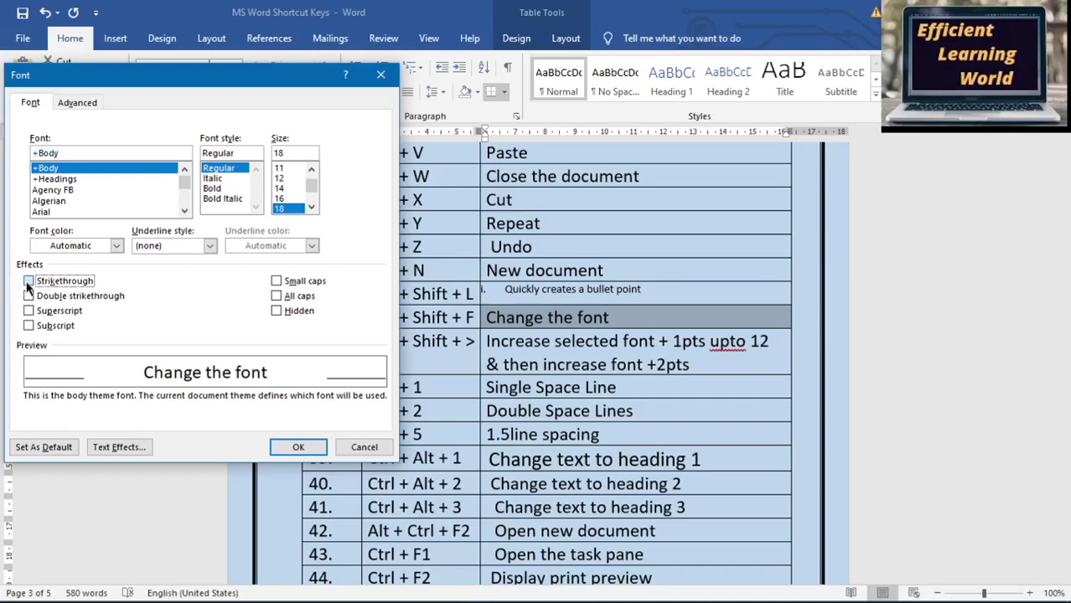
{"action": "left_click", "coordinate": [29, 282]}
{"action": "left_click", "coordinate": [29, 296]}
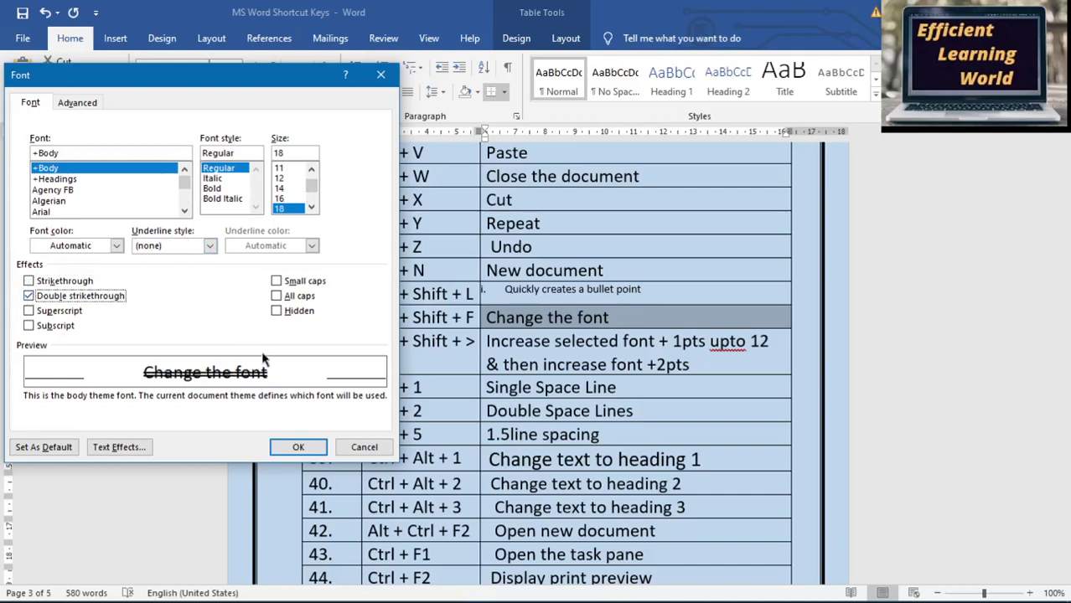
{"action": "left_click", "coordinate": [31, 283]}
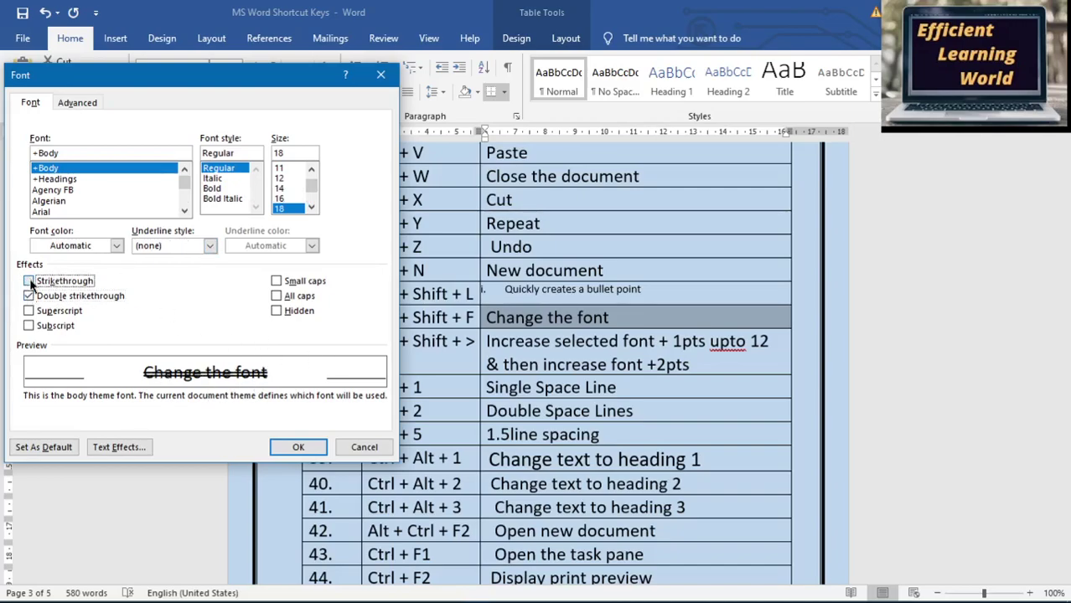
{"action": "left_click", "coordinate": [316, 448]}
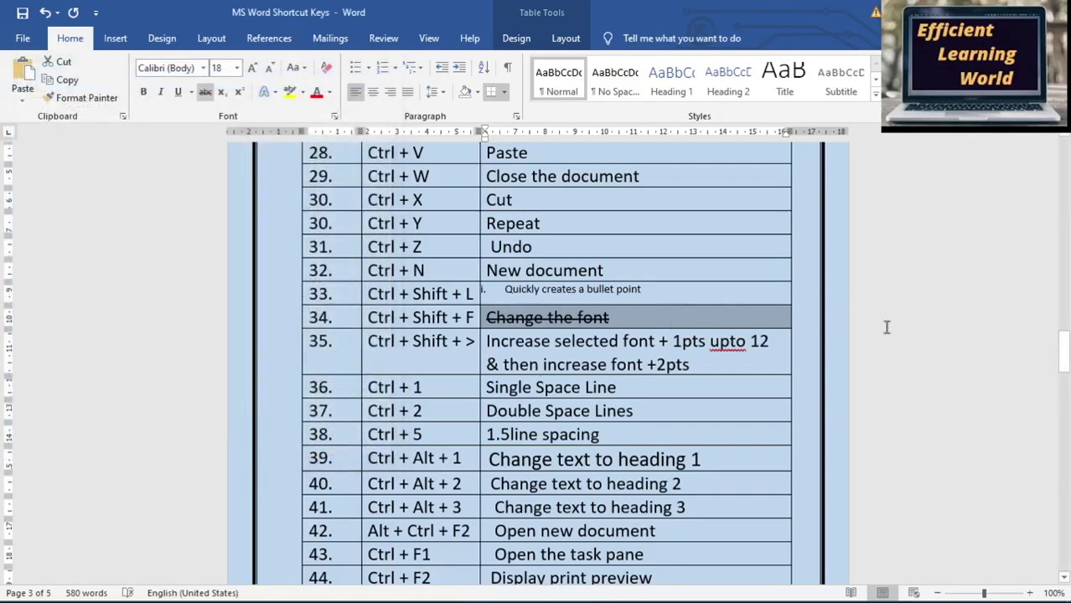
{"action": "key", "text": "ctrl+End"}
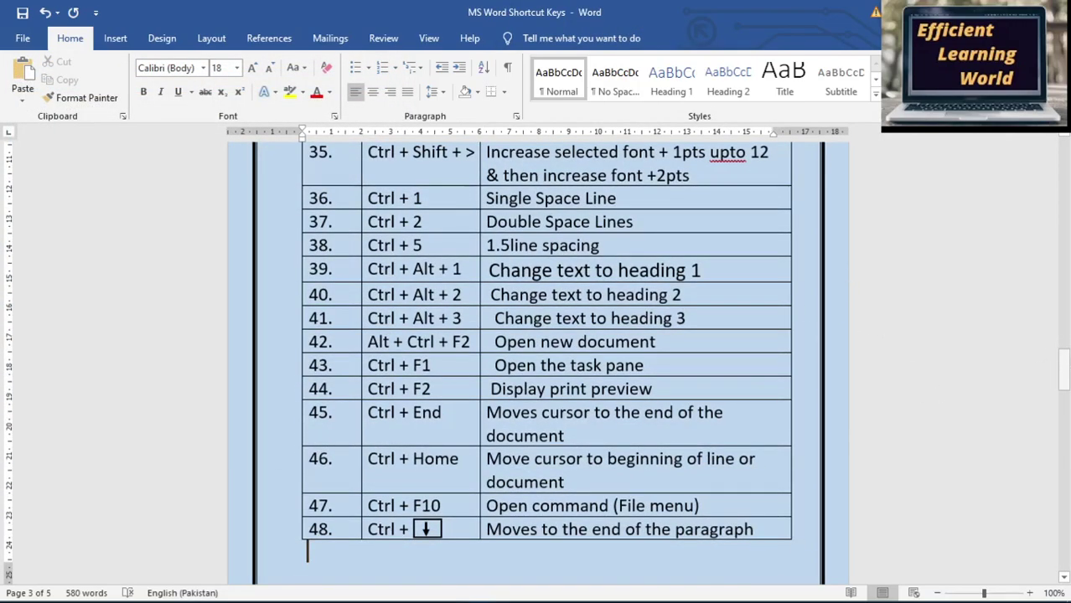
{"action": "mouse_move", "coordinate": [1066, 377]}
{"action": "left_mouse_down"}
{"action": "mouse_move", "coordinate": [1065, 348]}
{"action": "mouse_move", "coordinate": [1066, 361]}
{"action": "left_mouse_up"}
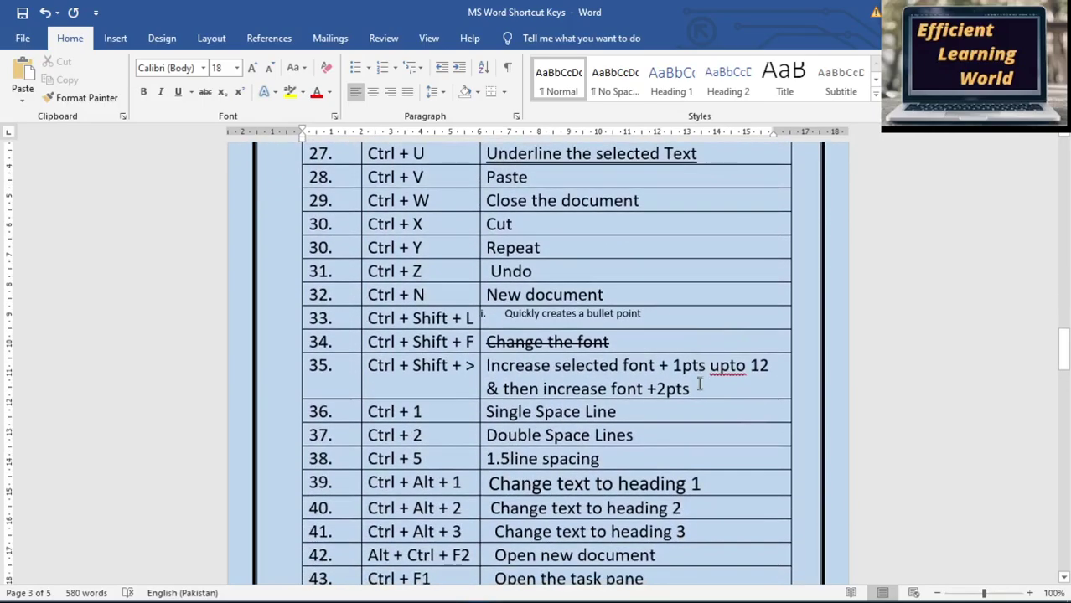
{"action": "left_click_drag", "start_coordinate": [689, 388], "coordinate": [443, 360]}
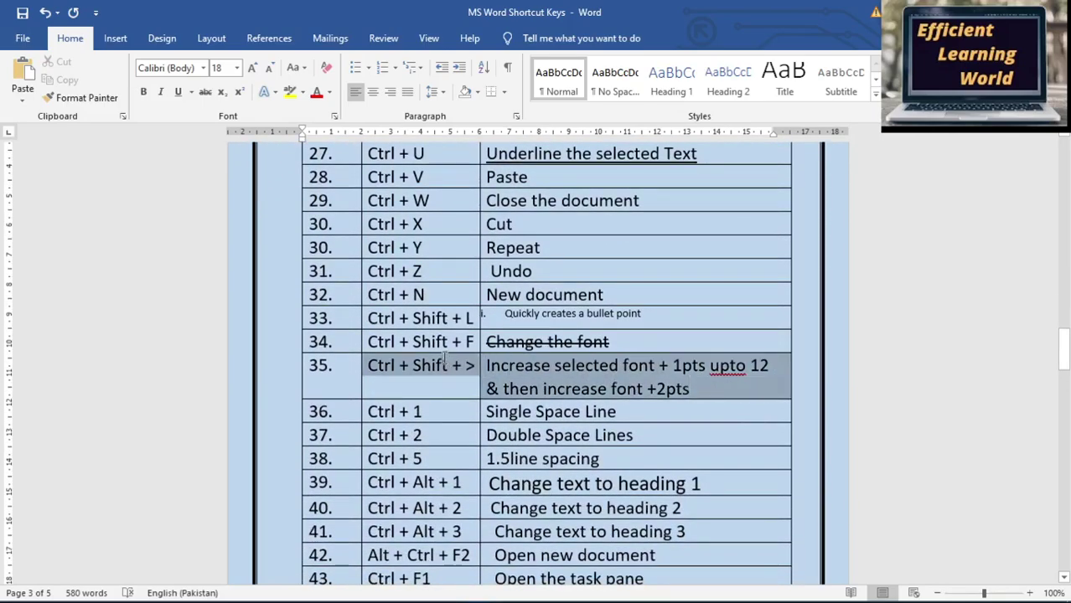
{"action": "left_click", "coordinate": [238, 72]}
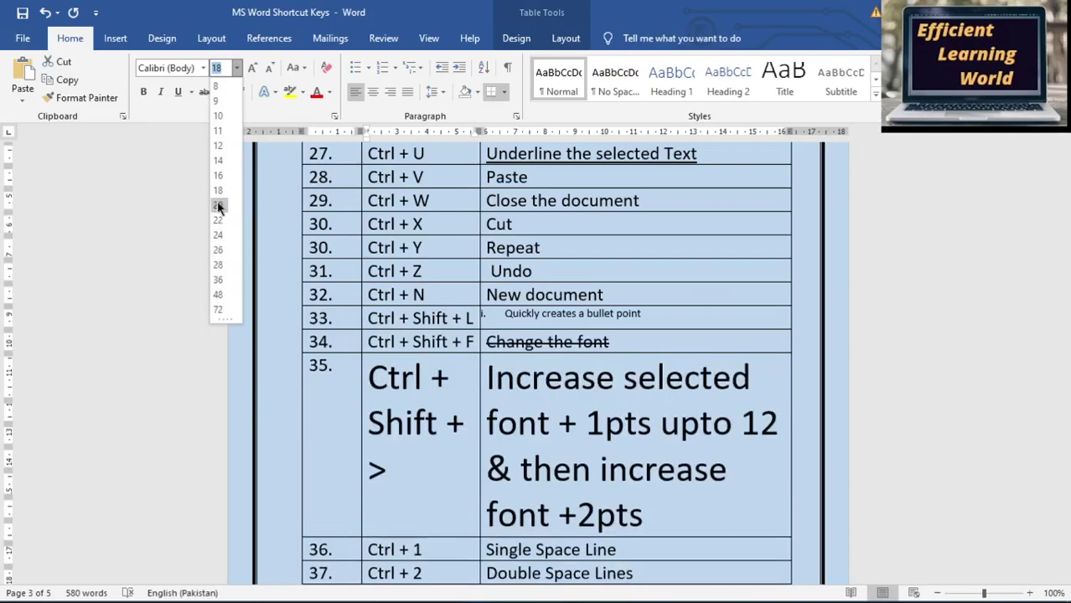
{"action": "left_click", "coordinate": [108, 254]}
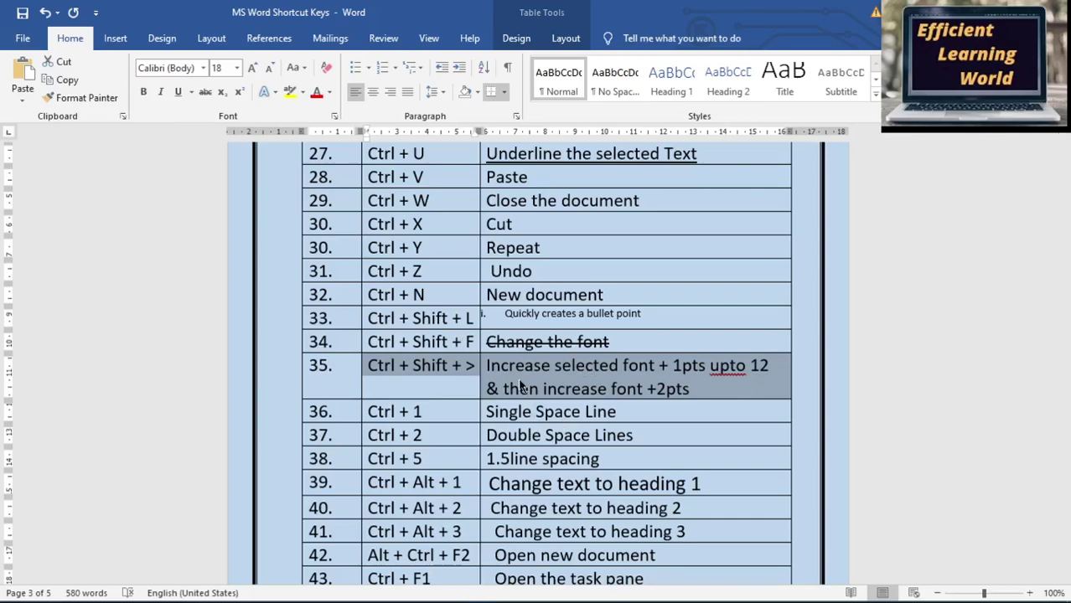
{"action": "left_click", "coordinate": [771, 365]}
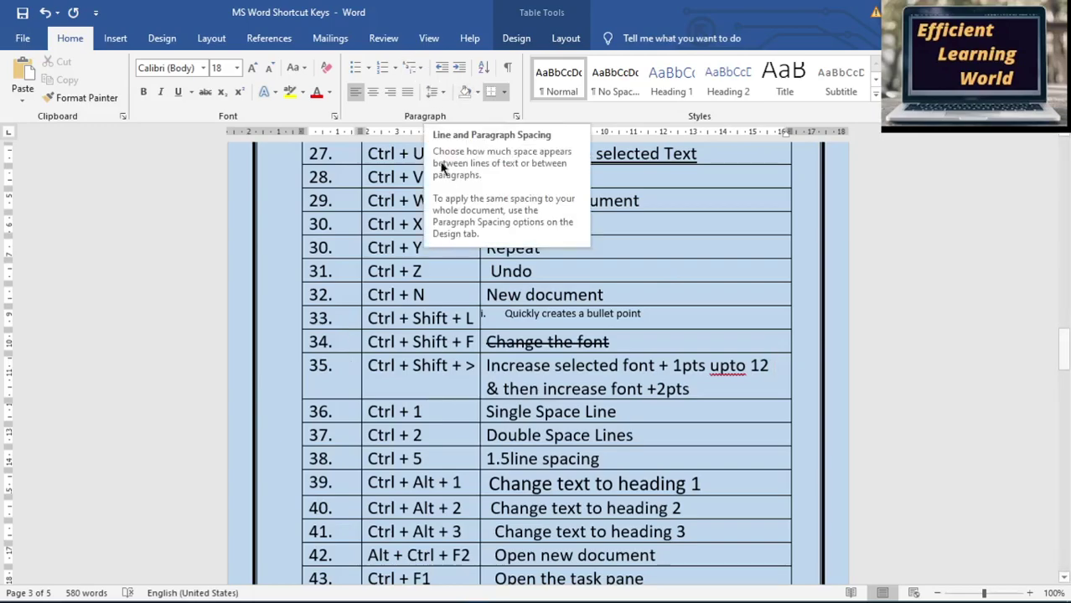
{"action": "left_click", "coordinate": [445, 96]}
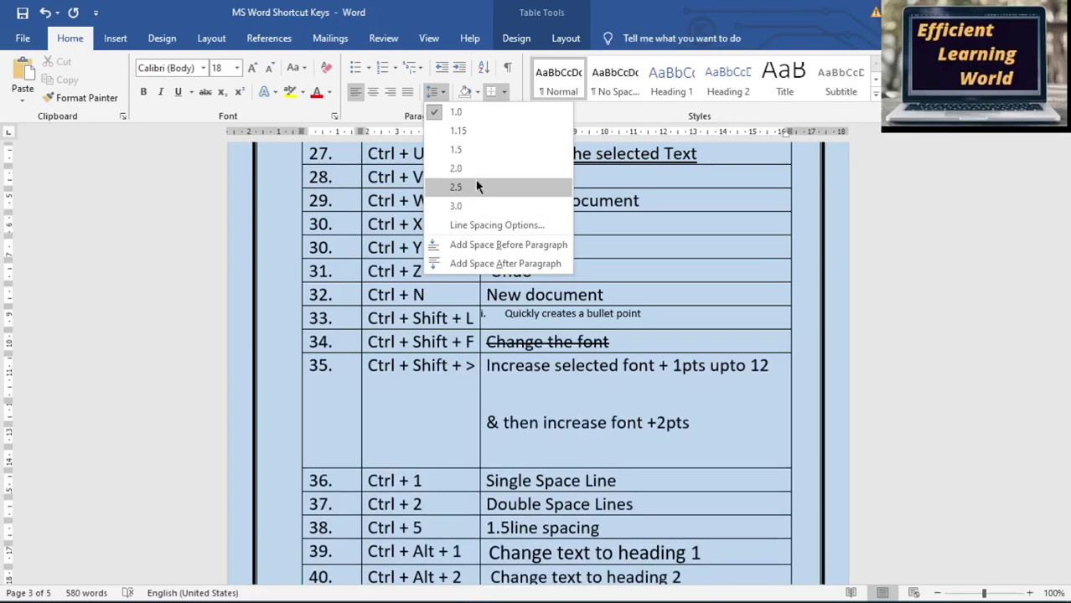
{"action": "left_click", "coordinate": [623, 408]}
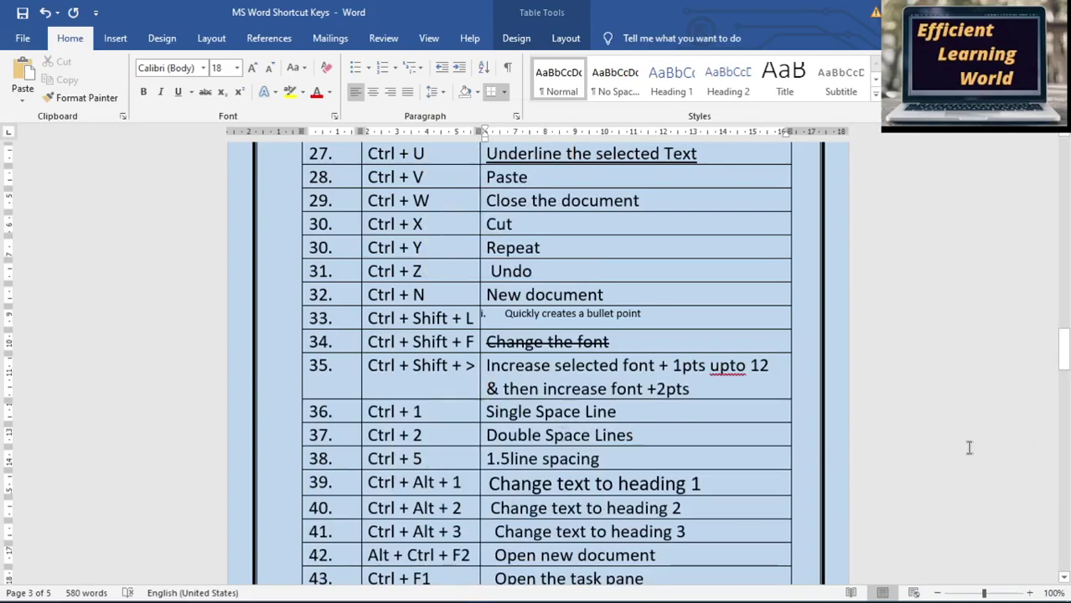
{"action": "left_click_drag", "start_coordinate": [1064, 348], "coordinate": [1063, 360]}
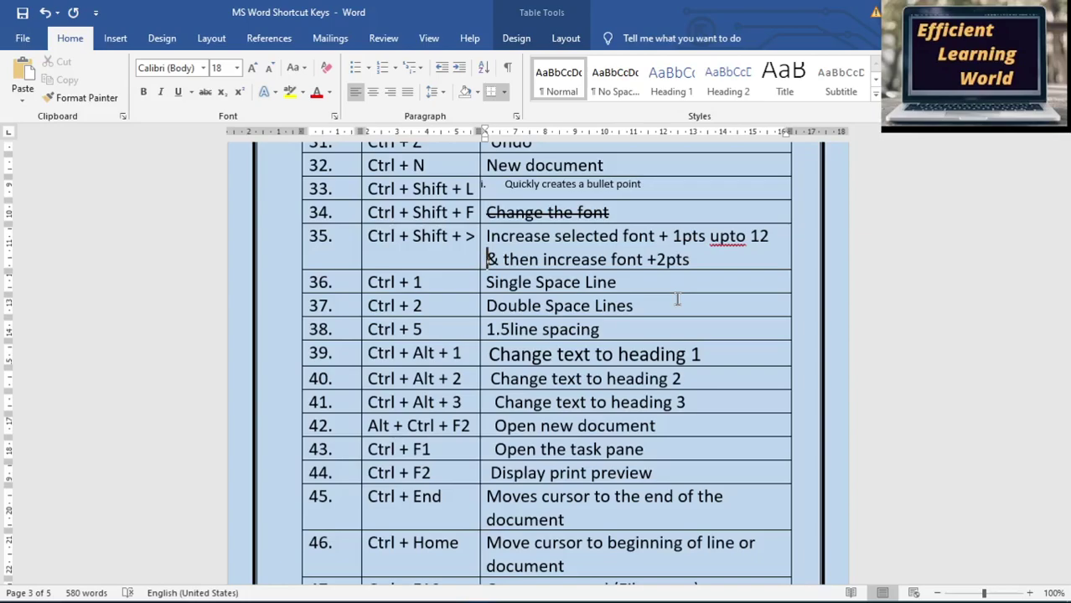
- Apply a heading style to row 39's 'Change text to heading 1' with Ctrl+Alt+1, settling on Heading 3
{"action": "left_click", "coordinate": [162, 38]}
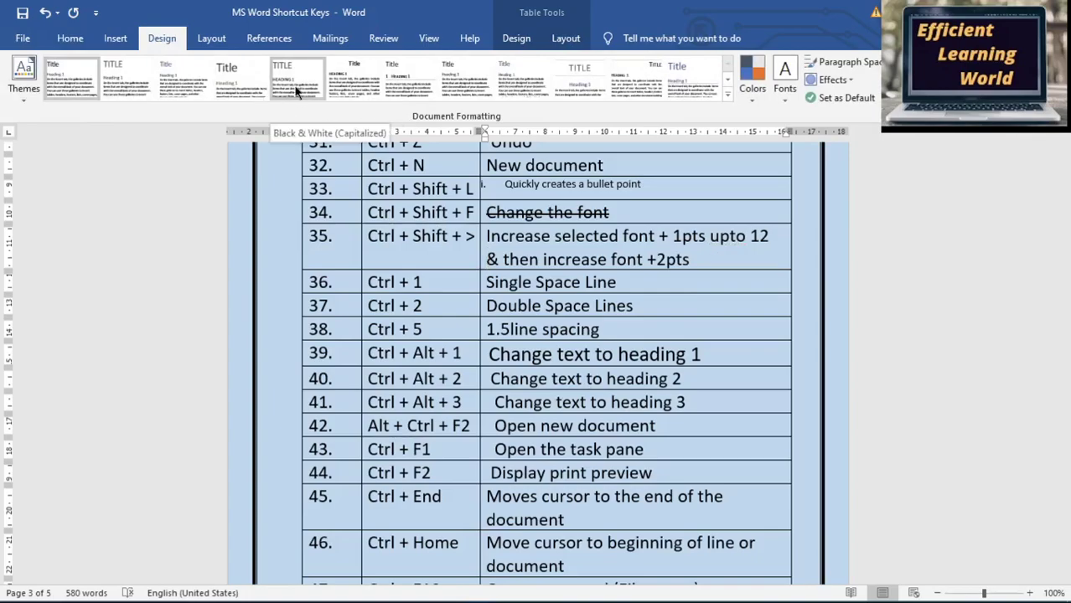
{"action": "left_click", "coordinate": [71, 39]}
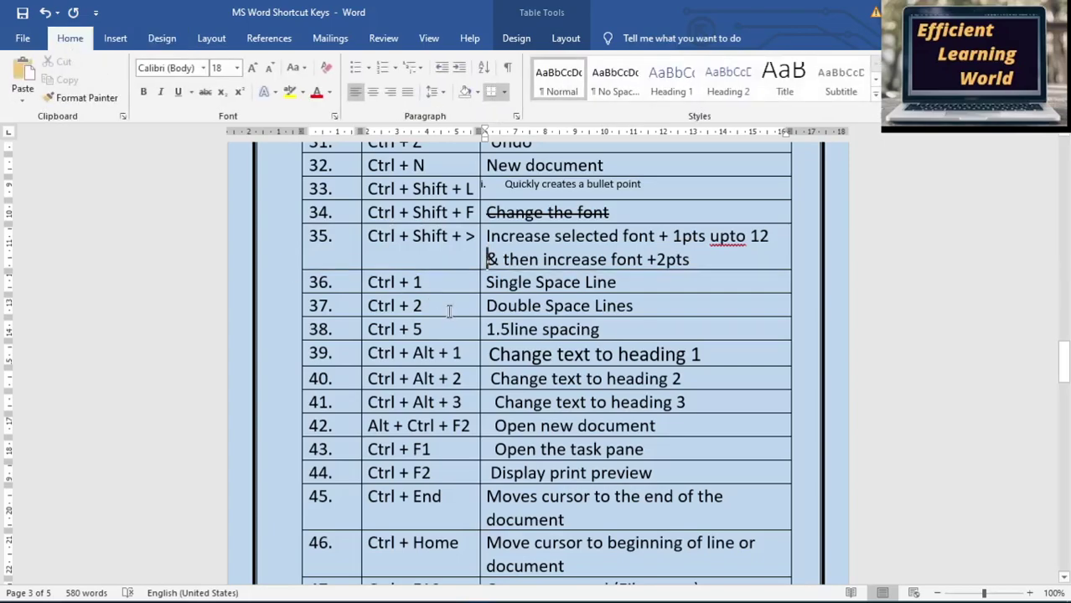
{"action": "left_click", "coordinate": [487, 357]}
{"action": "key", "text": "ctrl+alt+1"}
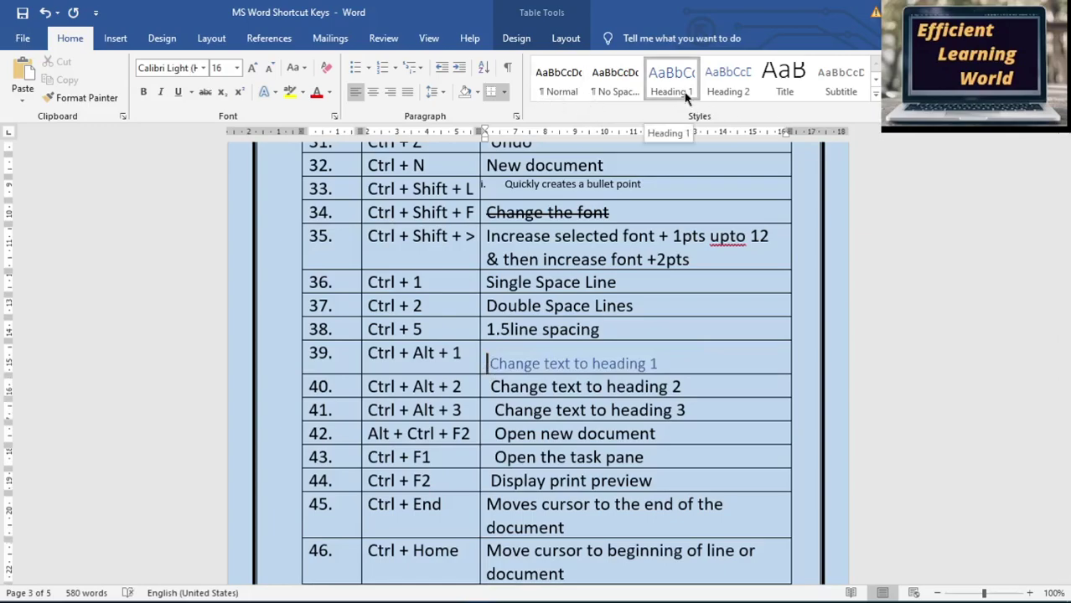
{"action": "left_click", "coordinate": [713, 92]}
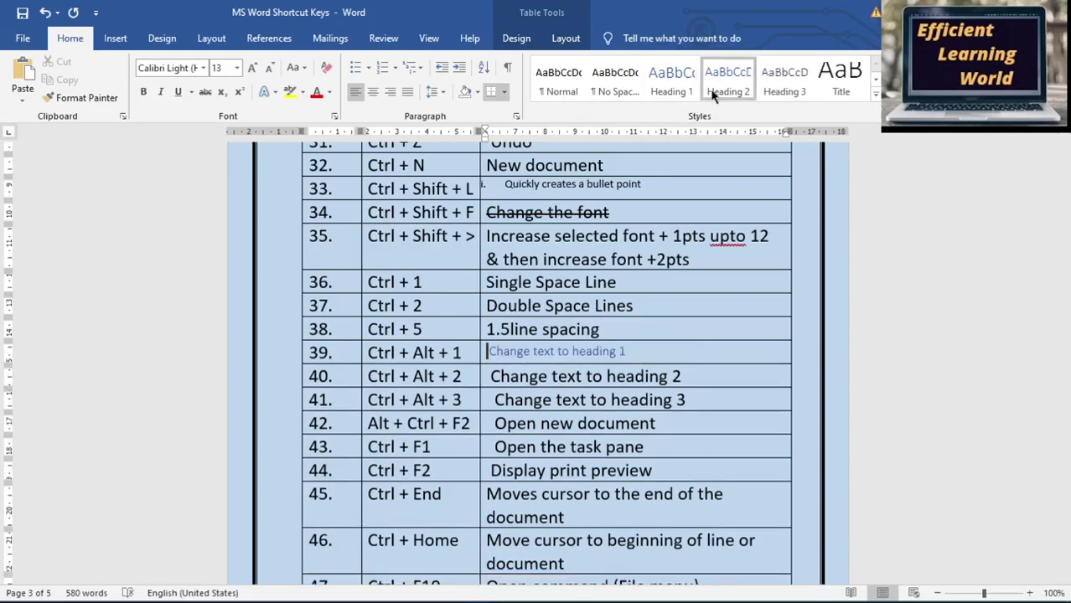
{"action": "left_click", "coordinate": [783, 88]}
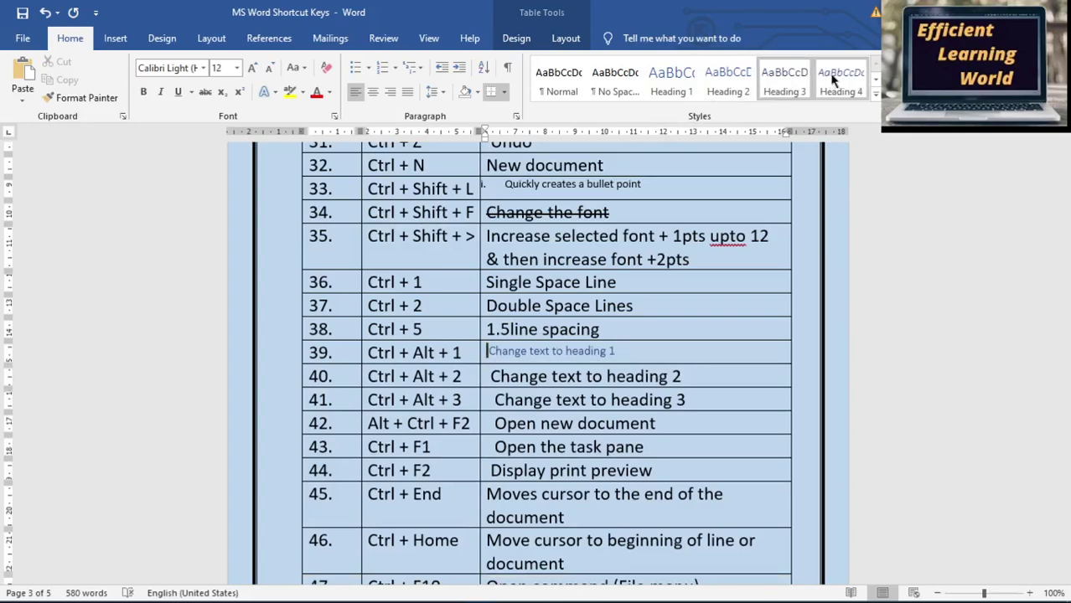
{"action": "left_click", "coordinate": [488, 352]}
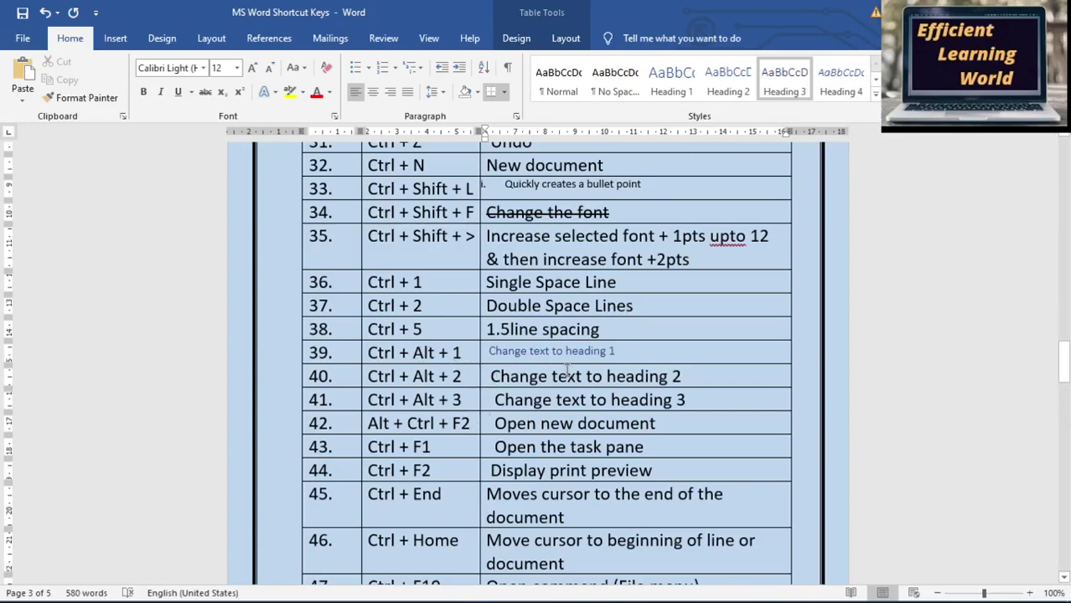
{"action": "left_click", "coordinate": [1060, 362]}
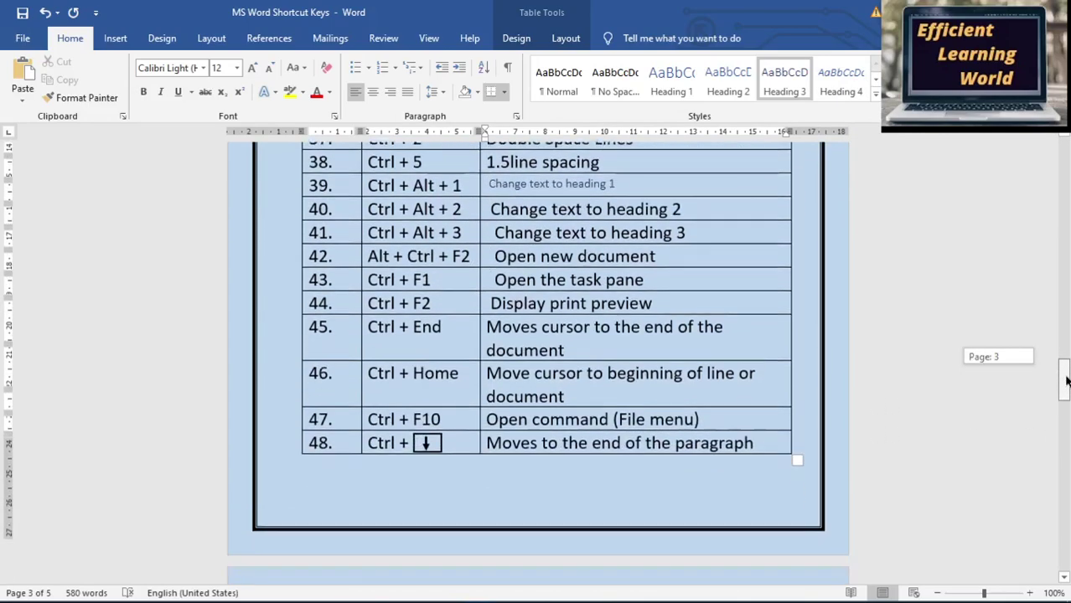
- Demonstrate Ctrl+Left word jumps in row 45 while scrolling down to page 4's rows 49–60
{"action": "left_click_drag", "start_coordinate": [1060, 362], "coordinate": [1060, 374]}
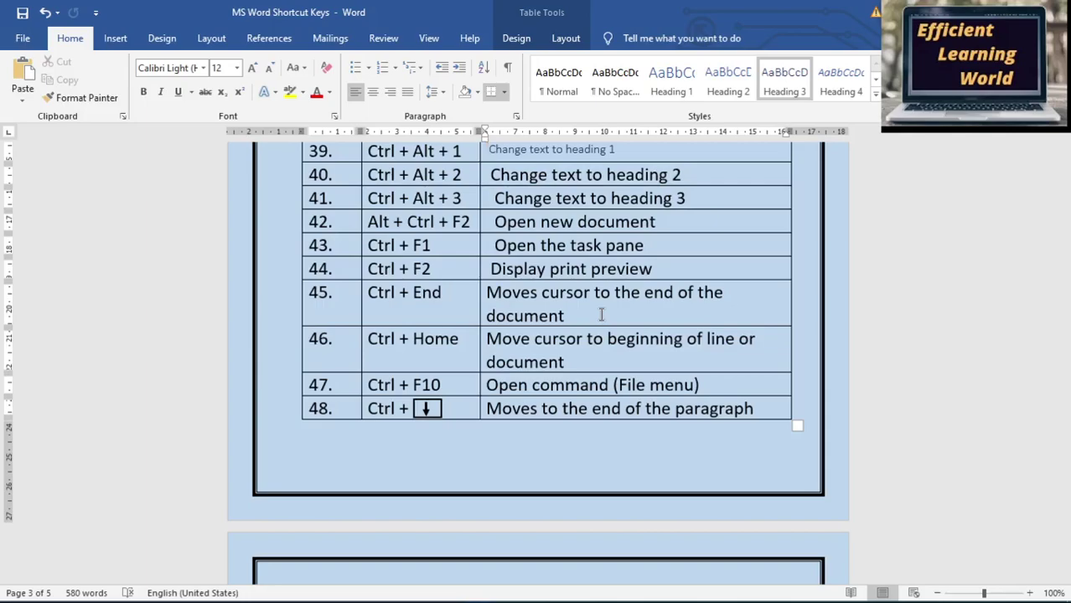
{"action": "left_click", "coordinate": [487, 293]}
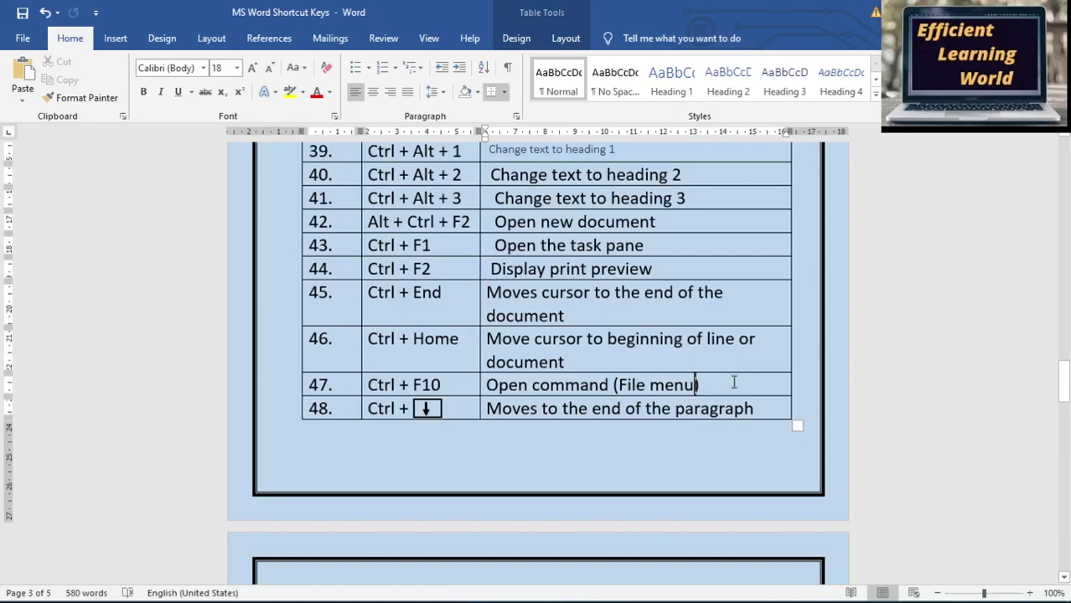
{"action": "key", "text": "ctrl+Left"}
{"action": "key", "text": "ctrl+Left"}
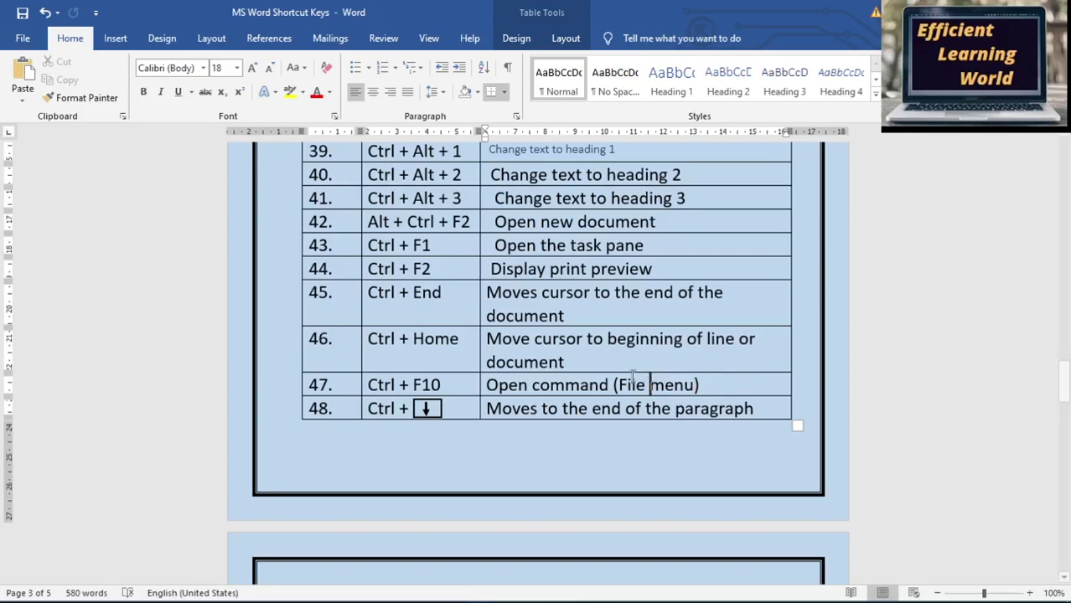
{"action": "left_click", "coordinate": [467, 287]}
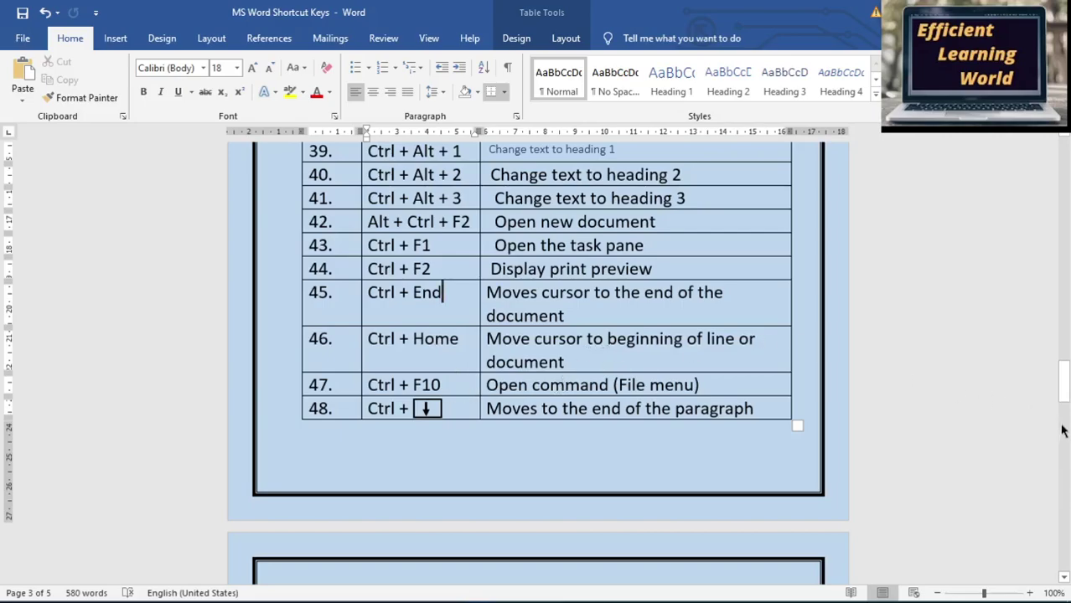
{"action": "left_click_drag", "start_coordinate": [1065, 389], "coordinate": [1066, 407]}
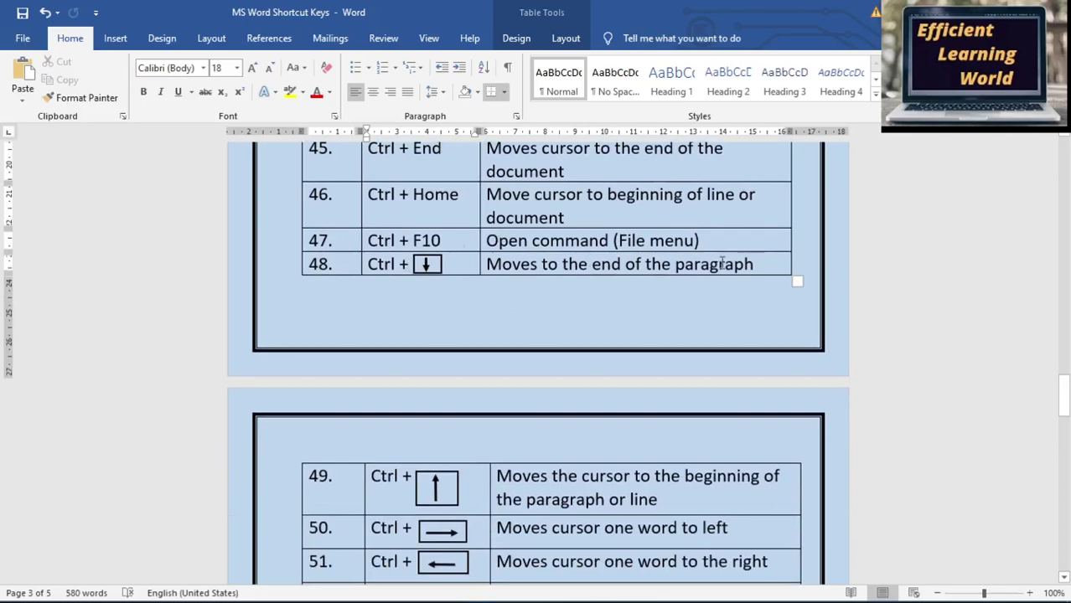
{"action": "left_click", "coordinate": [486, 262]}
{"action": "left_click", "coordinate": [840, 339]}
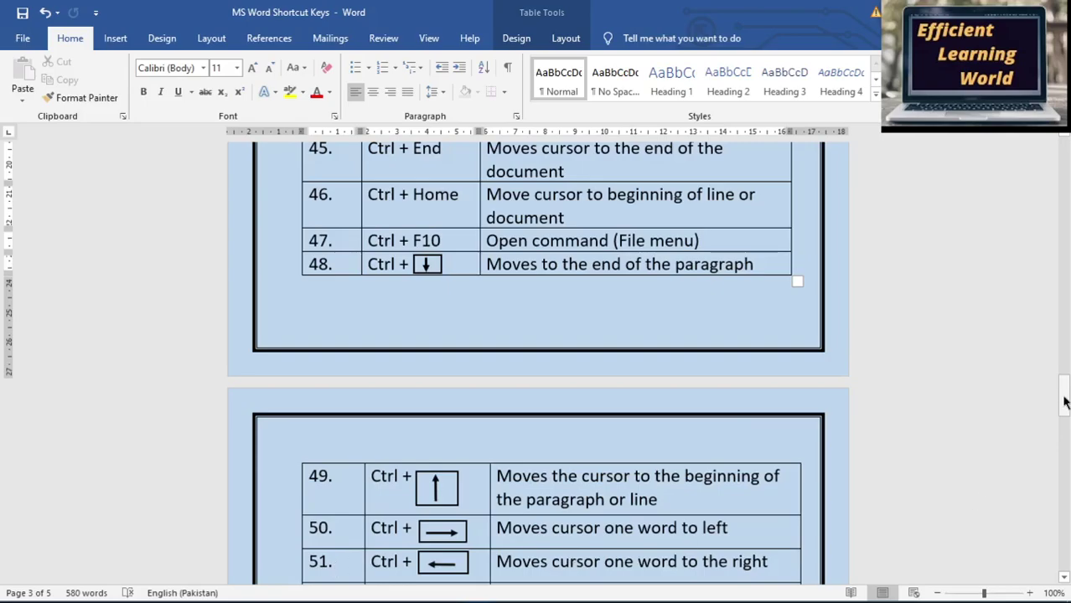
{"action": "left_click_drag", "start_coordinate": [1064, 399], "coordinate": [1064, 419]}
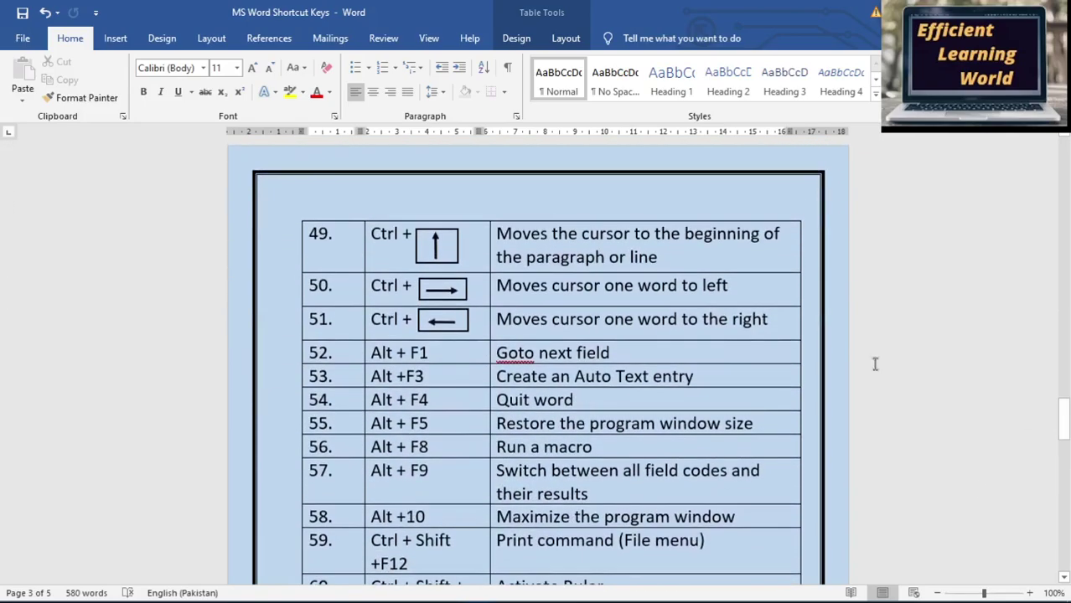
- Demonstrate Ctrl+Up in row 49 and Ctrl+Left on the word 'Moves' in row 50
{"action": "left_click", "coordinate": [671, 256]}
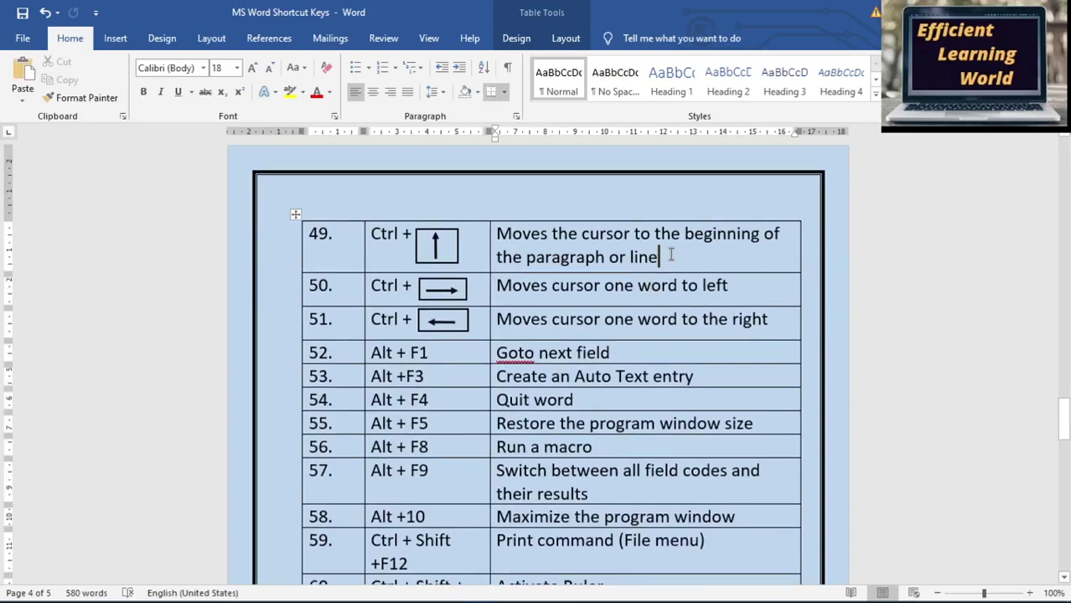
{"action": "key", "text": "ctrl+Up"}
{"action": "left_click", "coordinate": [670, 255]}
{"action": "left_click", "coordinate": [509, 286]}
{"action": "key", "text": "ctrl+Left"}
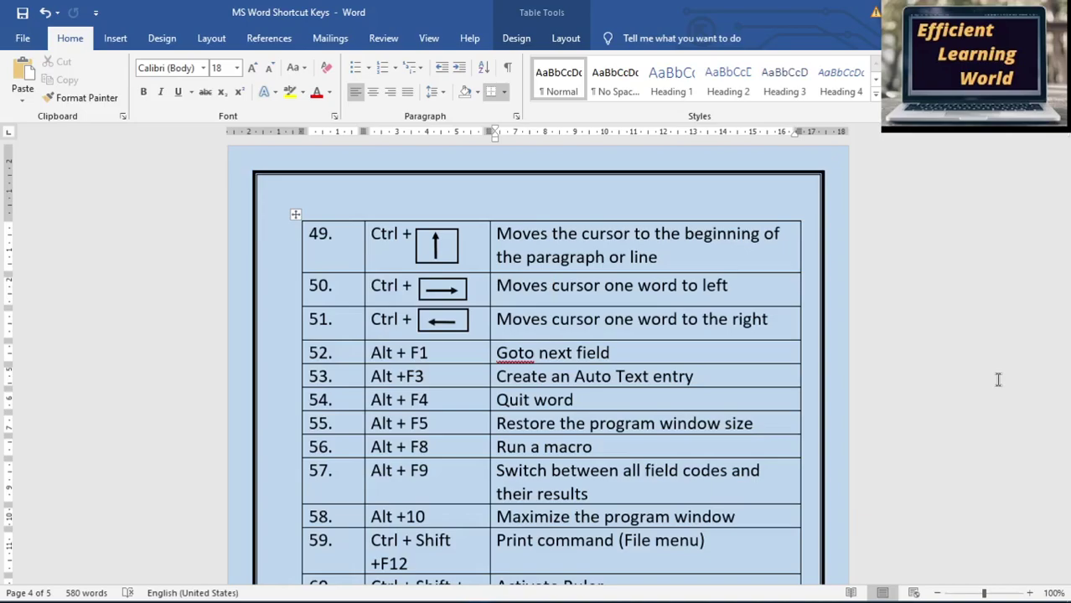
{"action": "key", "text": "ctrl+Left"}
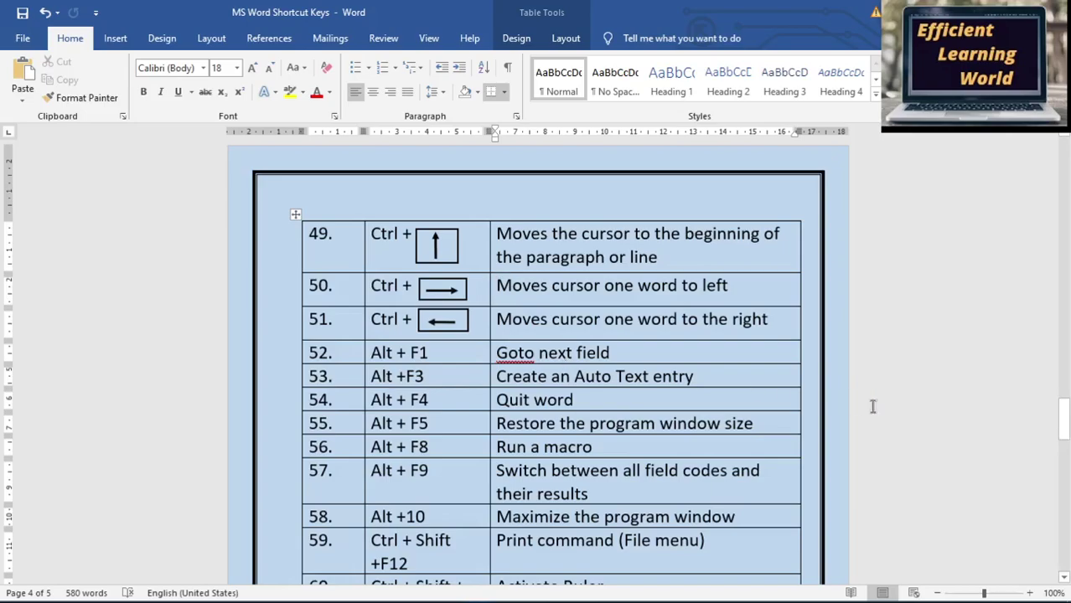
- Scroll down to the table's final rows and place the cursor at the end of row 61
{"action": "left_click_drag", "start_coordinate": [1064, 429], "coordinate": [1065, 431]}
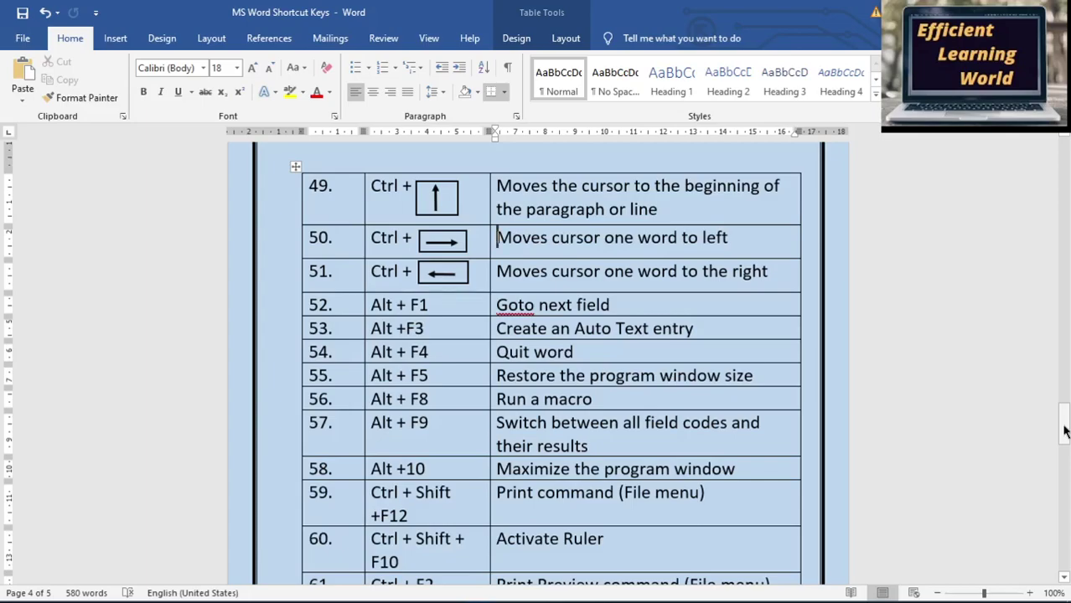
{"action": "left_click_drag", "start_coordinate": [1064, 431], "coordinate": [1064, 450]}
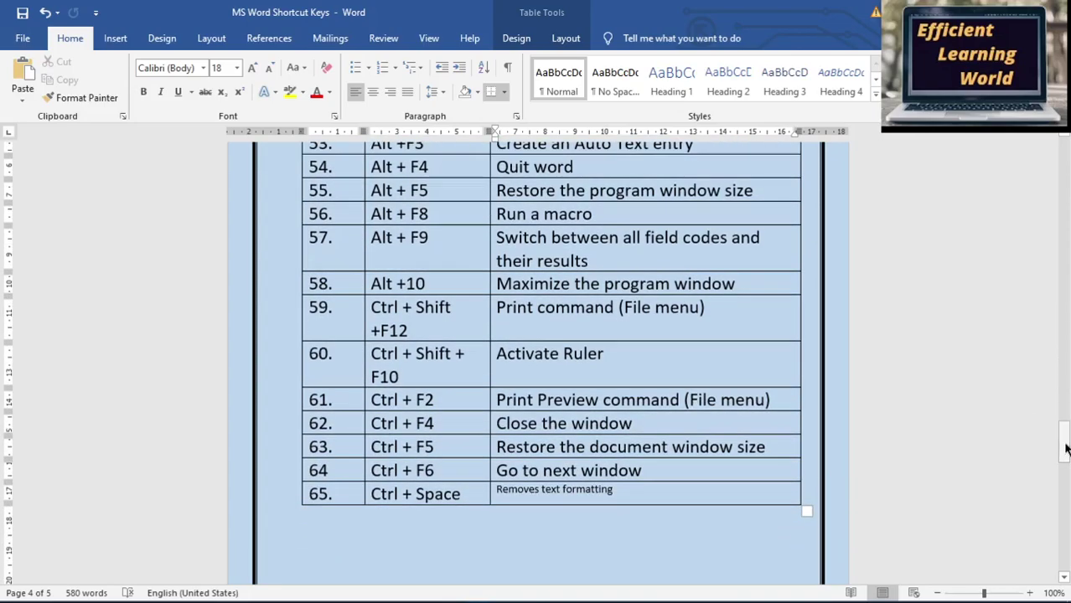
{"action": "left_click", "coordinate": [842, 395]}
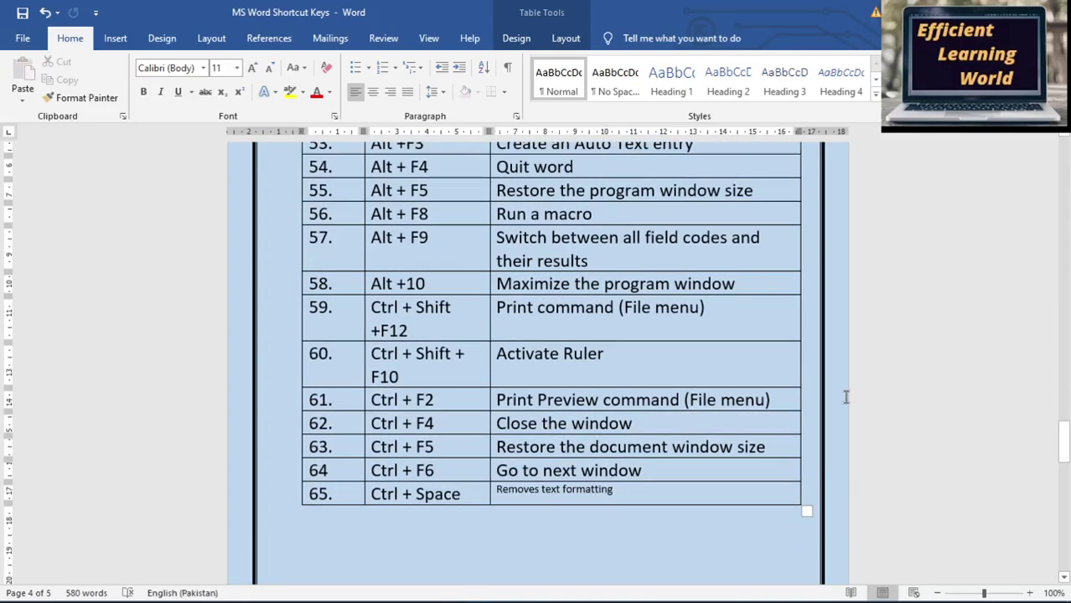
{"action": "key", "text": "ctrl+F2"}
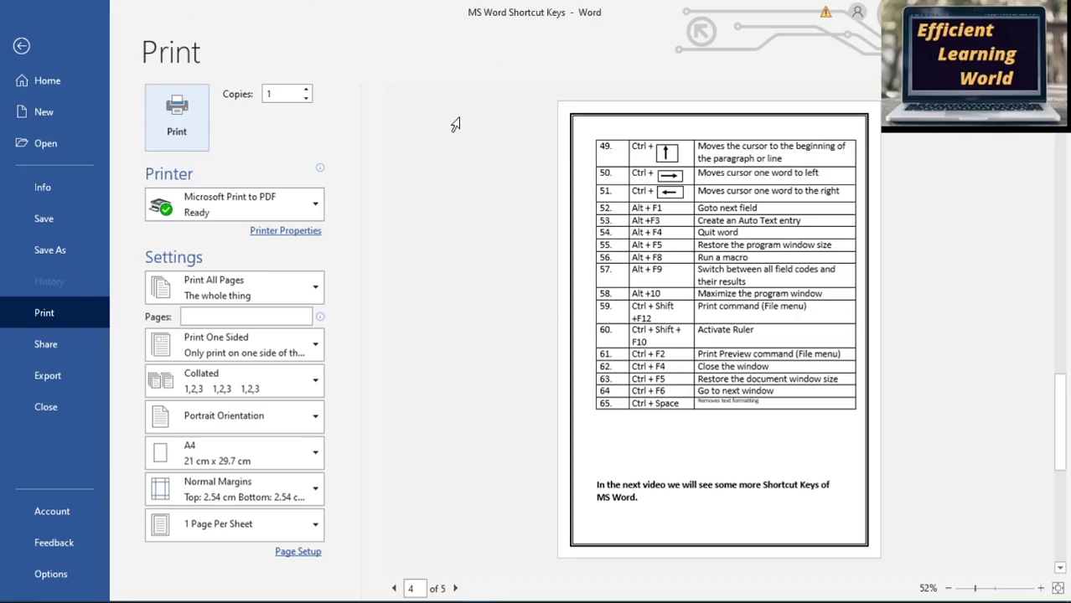
{"action": "left_click", "coordinate": [34, 45]}
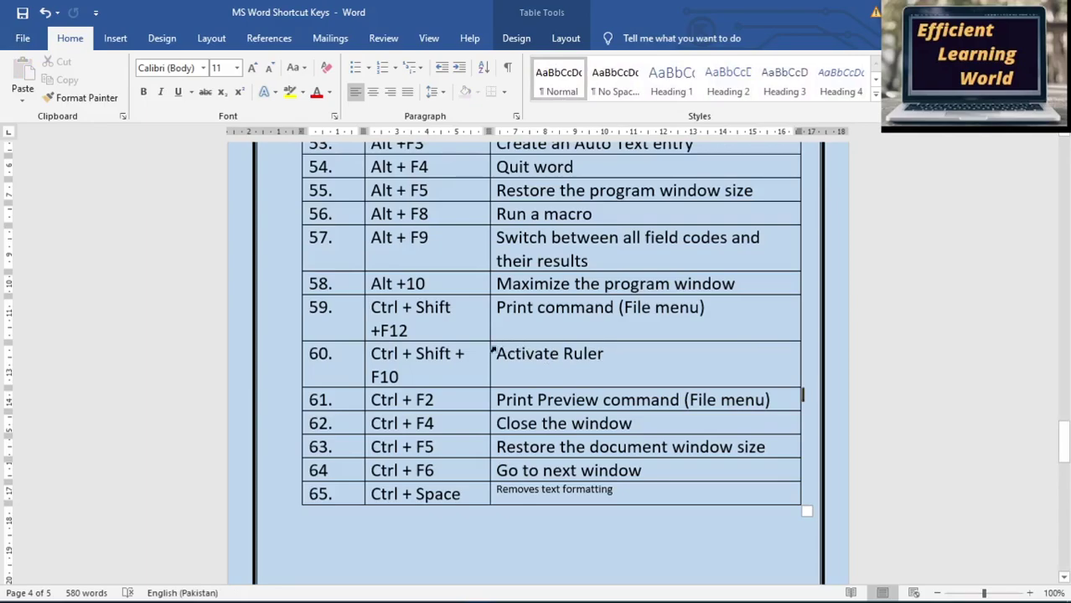
{"action": "left_click", "coordinate": [499, 352]}
- Indent row 60's 'Activate Ruler' text toward the middle of its cell using the ruler's first-line indent marker
{"action": "left_click", "coordinate": [497, 352]}
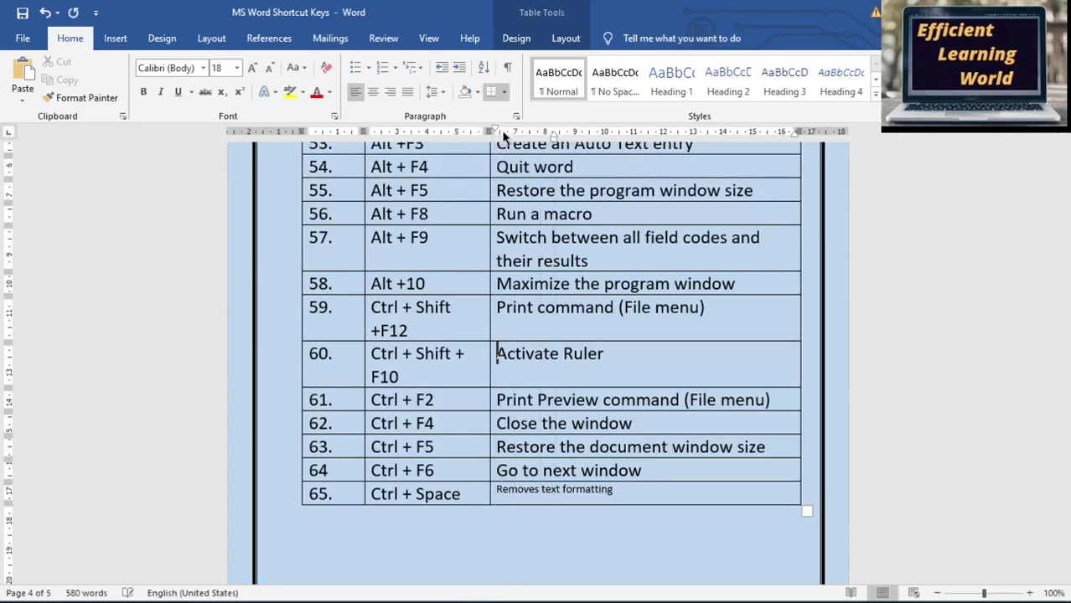
{"action": "mouse_move", "coordinate": [495, 132]}
{"action": "left_mouse_down"}
{"action": "mouse_move", "coordinate": [702, 144]}
{"action": "mouse_move", "coordinate": [575, 150]}
{"action": "left_mouse_up"}
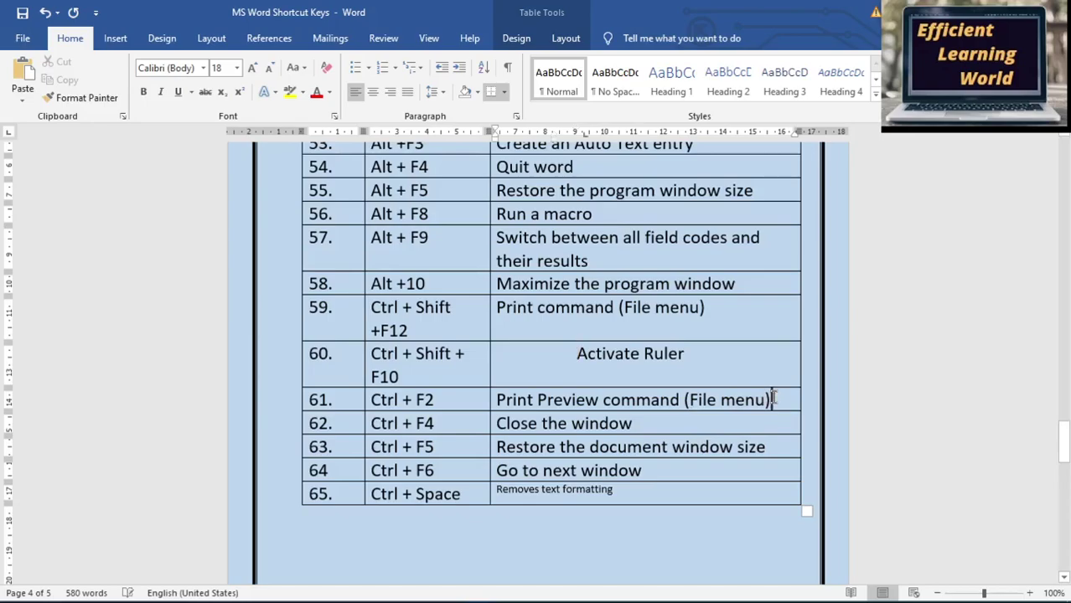
{"action": "left_click_drag", "start_coordinate": [773, 399], "coordinate": [508, 394]}
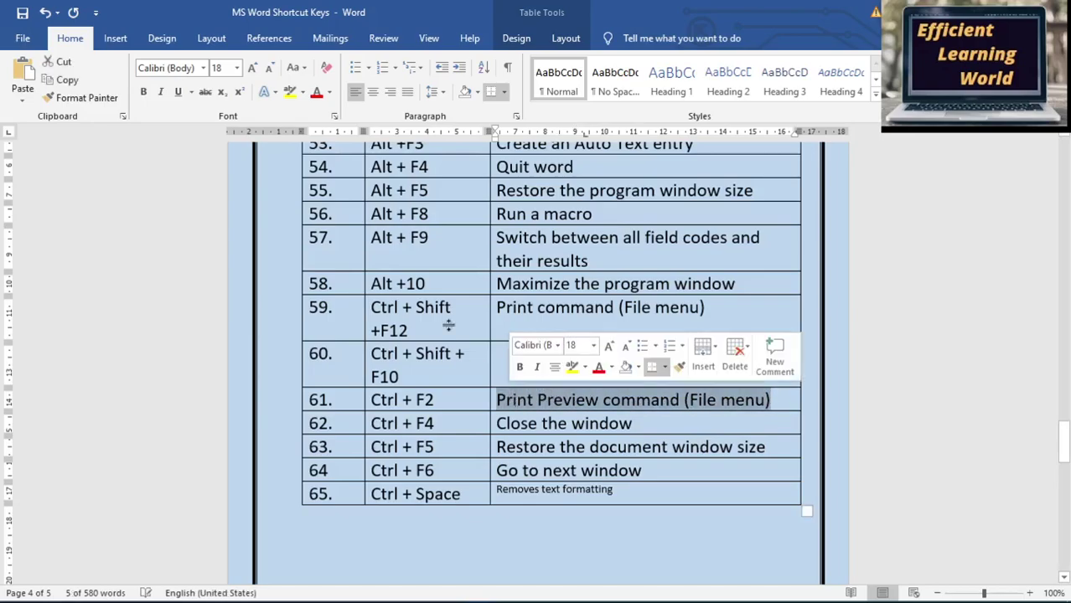
- Make row 61's 'Print Preview command (File menu)' red, bold, italic, underlined, struck through and size 20
{"action": "left_click", "coordinate": [317, 94]}
{"action": "left_click", "coordinate": [144, 92]}
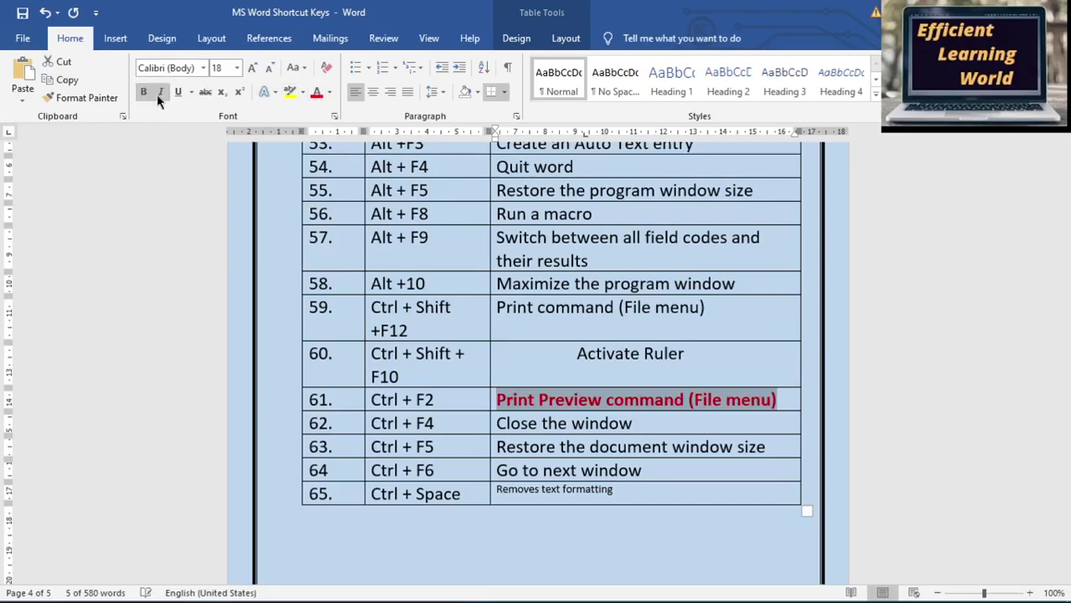
{"action": "left_click", "coordinate": [160, 92]}
{"action": "left_click", "coordinate": [177, 92]}
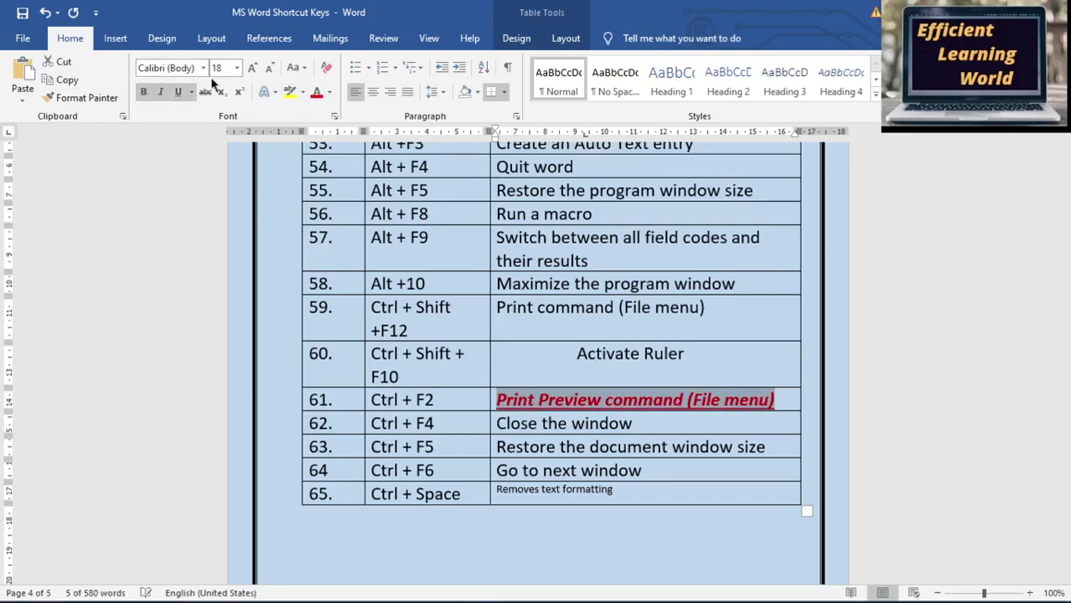
{"action": "left_click", "coordinate": [204, 92]}
{"action": "left_click", "coordinate": [236, 69]}
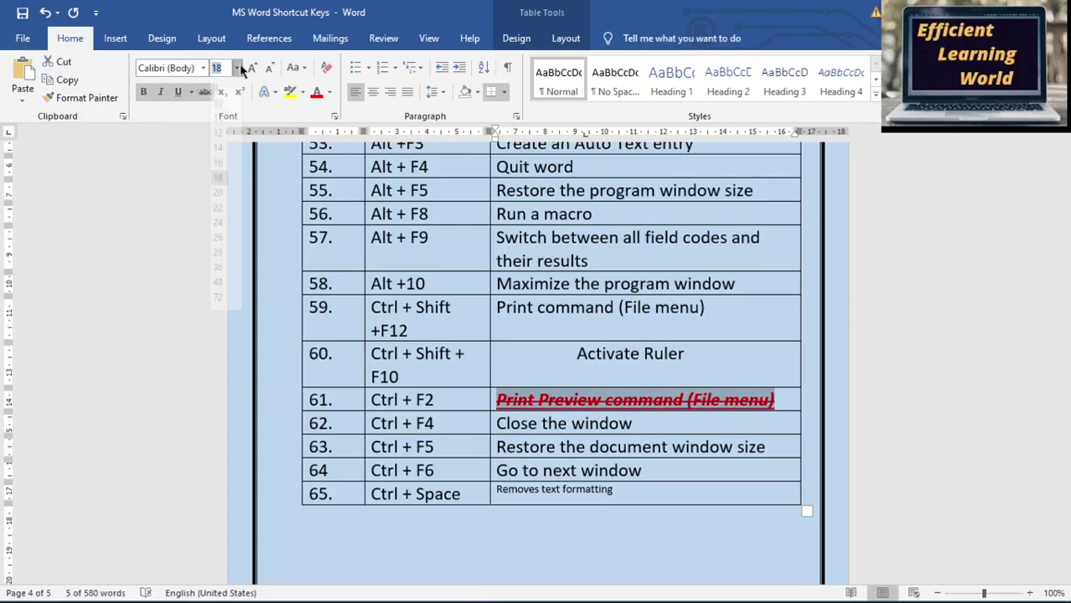
{"action": "left_click", "coordinate": [220, 205]}
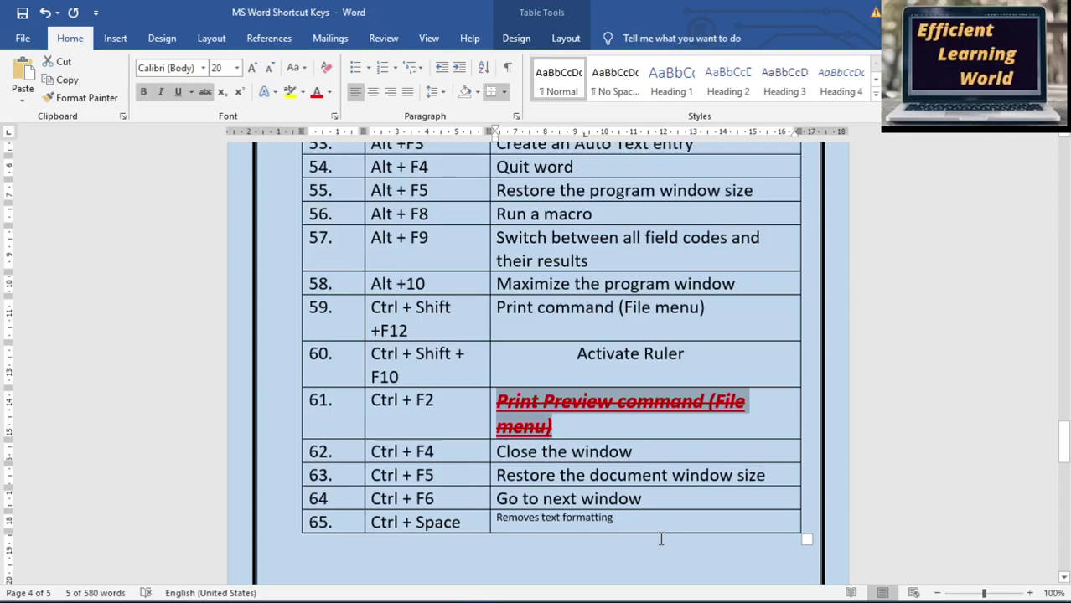
- Reselect the formatted row 61 text and strip all its character formatting with Ctrl+Space
{"action": "left_click", "coordinate": [582, 430]}
{"action": "left_click_drag", "start_coordinate": [553, 429], "coordinate": [500, 409]}
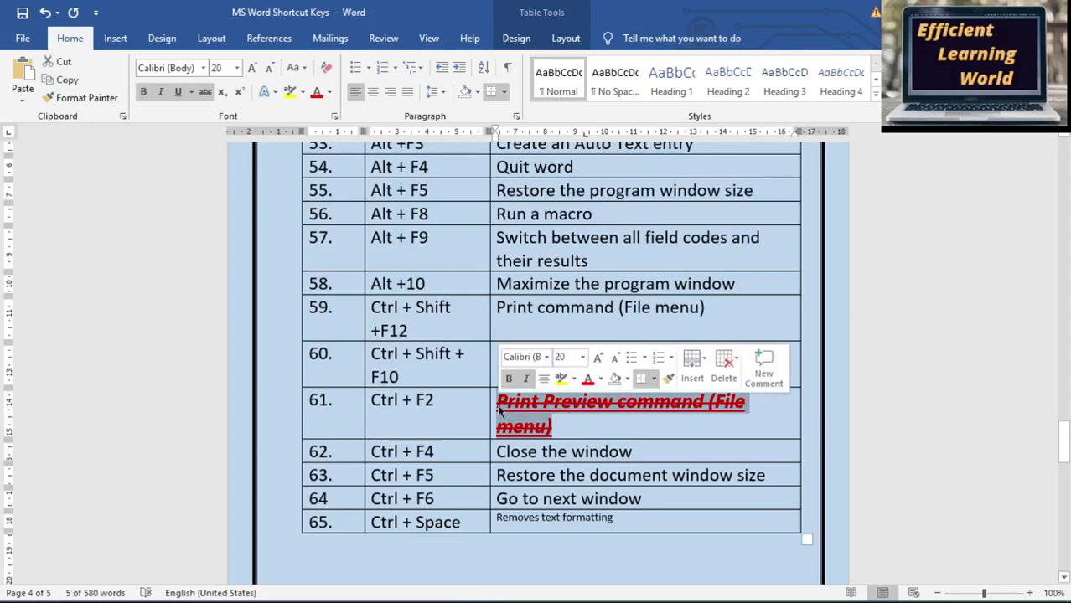
{"action": "key", "text": "ctrl+space"}
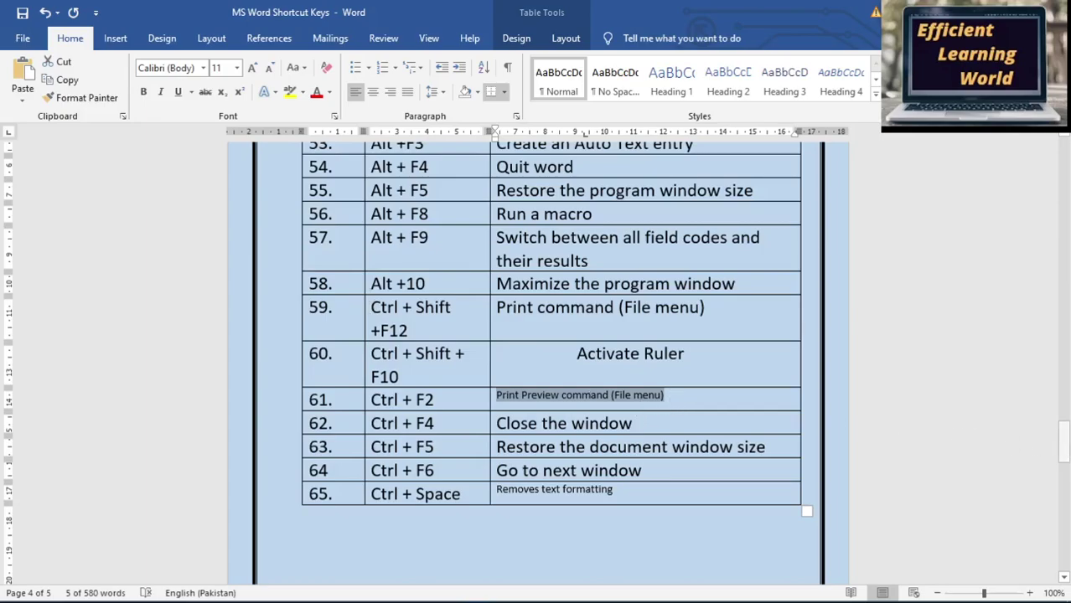
- Scroll to the document's end and back up to row 25, then show the ribbon KeyTips with Alt
{"action": "left_click_drag", "start_coordinate": [1066, 443], "coordinate": [1066, 482]}
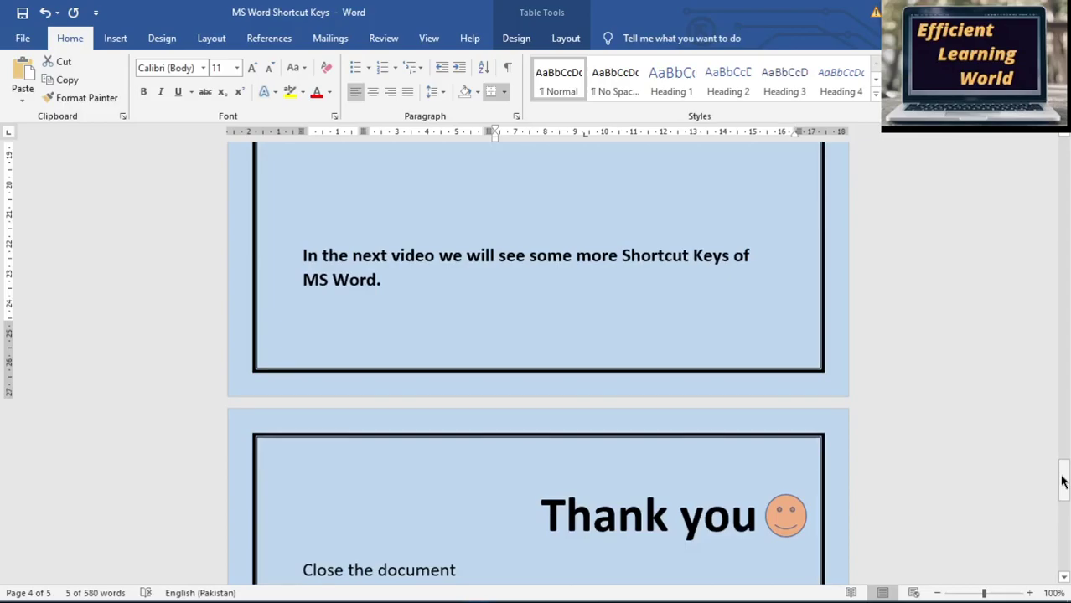
{"action": "left_click_drag", "start_coordinate": [1063, 482], "coordinate": [1065, 343]}
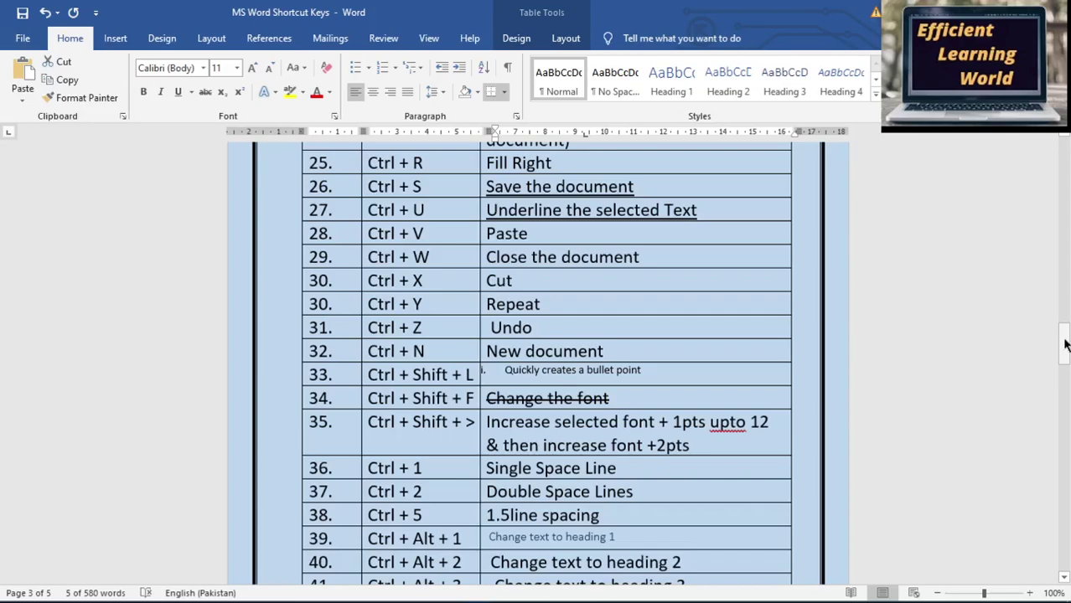
{"action": "key", "text": "alt"}
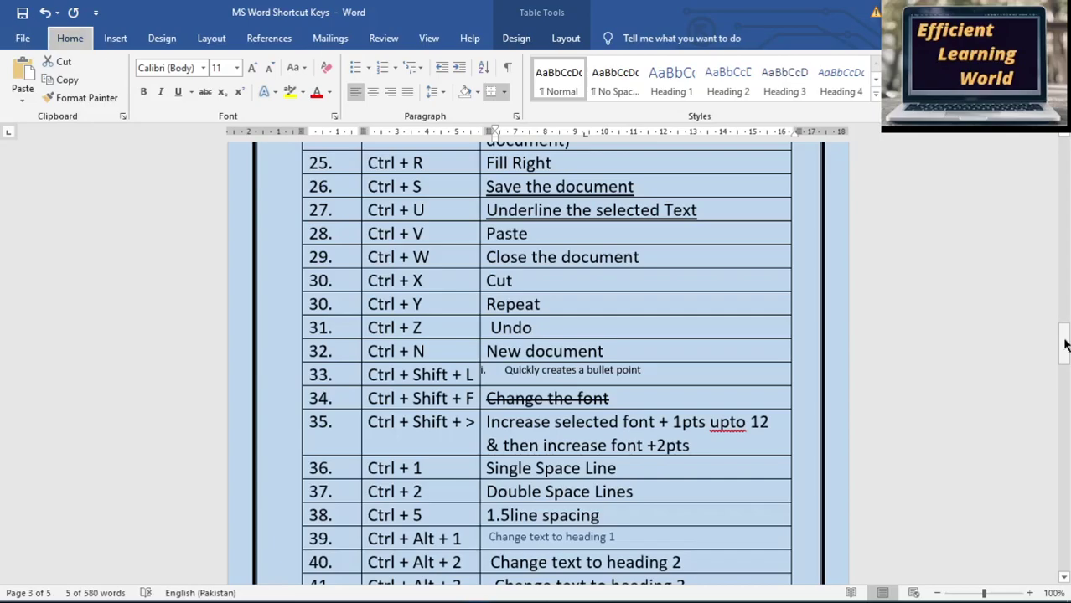